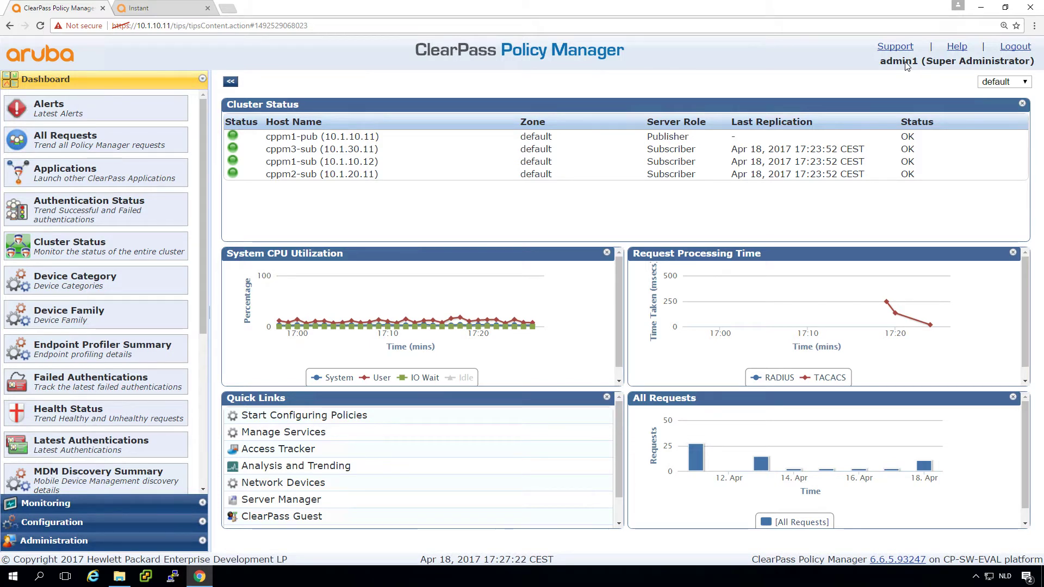
- Check the Instant dashboard, then show ClearPass's configured Services list with its seven services
{"action": "mouse_move", "coordinate": [501, 5]}
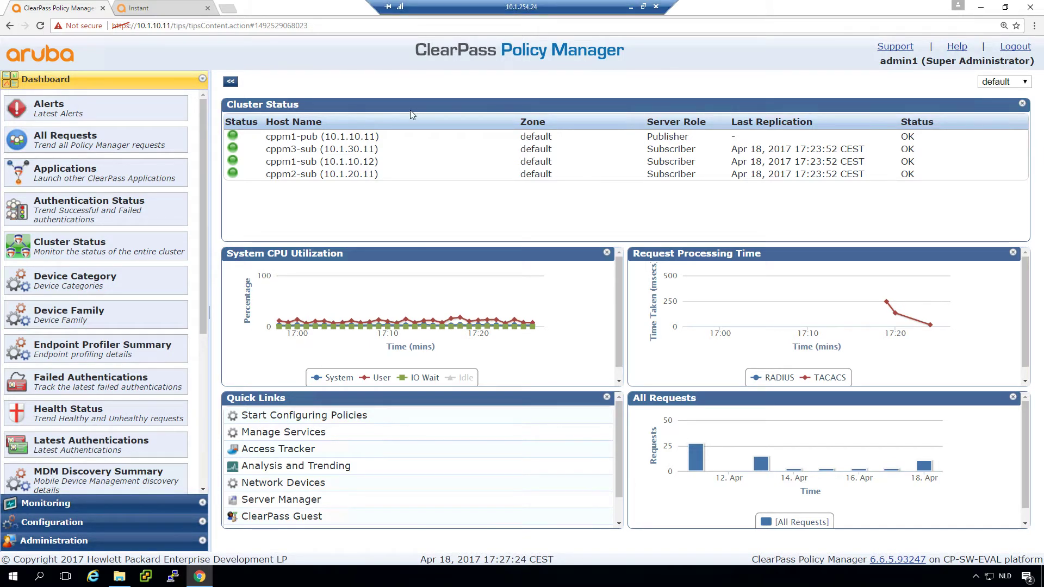
{"action": "left_click", "coordinate": [169, 11]}
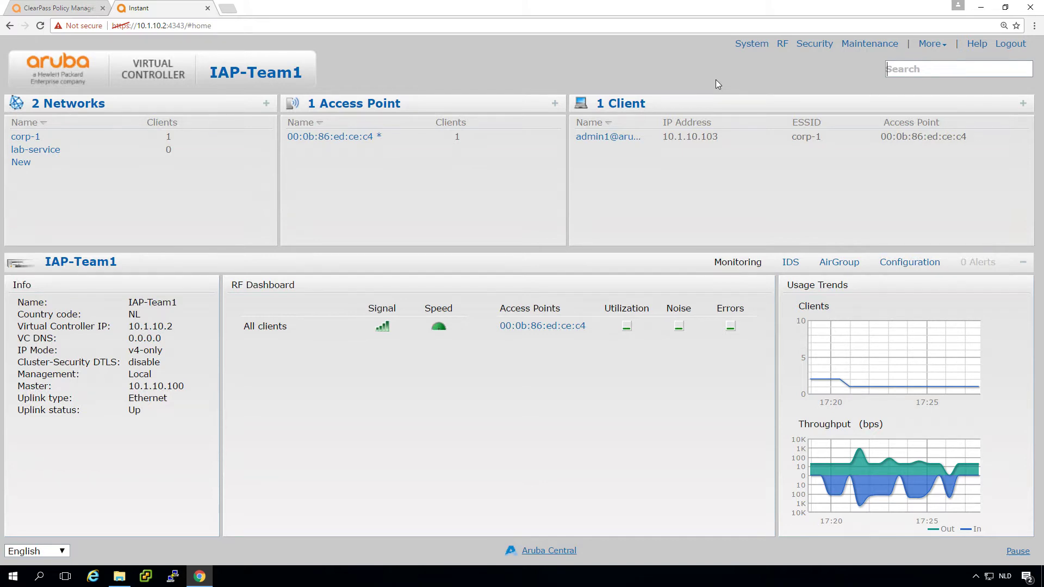
{"action": "left_click", "coordinate": [61, 8]}
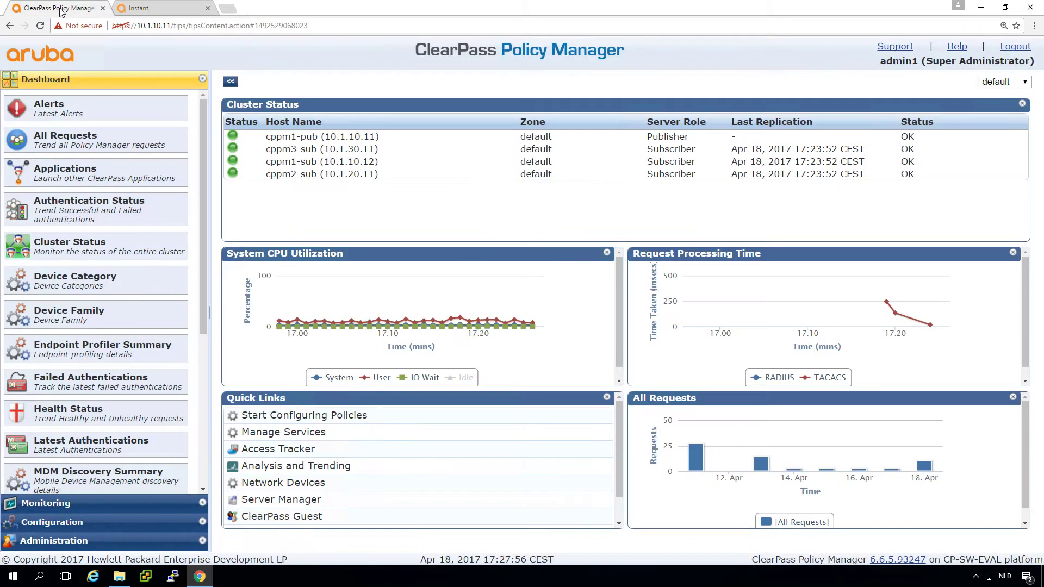
{"action": "left_click", "coordinate": [45, 523]}
{"action": "left_click", "coordinate": [48, 153]}
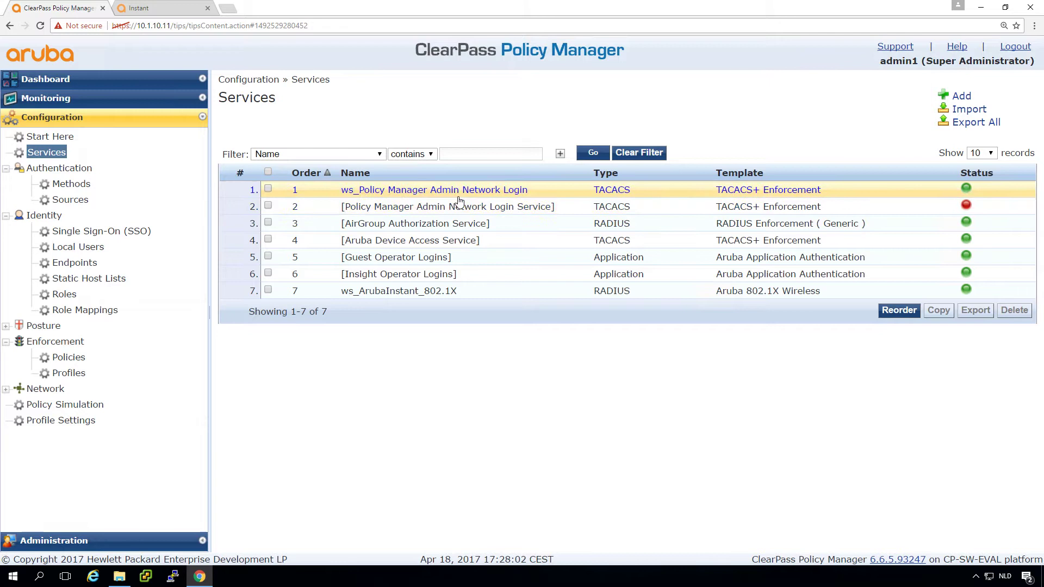
- Set Instant admin authentication to server with Internal fallback, using cppm1-pub then cppm1-sub
{"action": "left_click", "coordinate": [161, 11]}
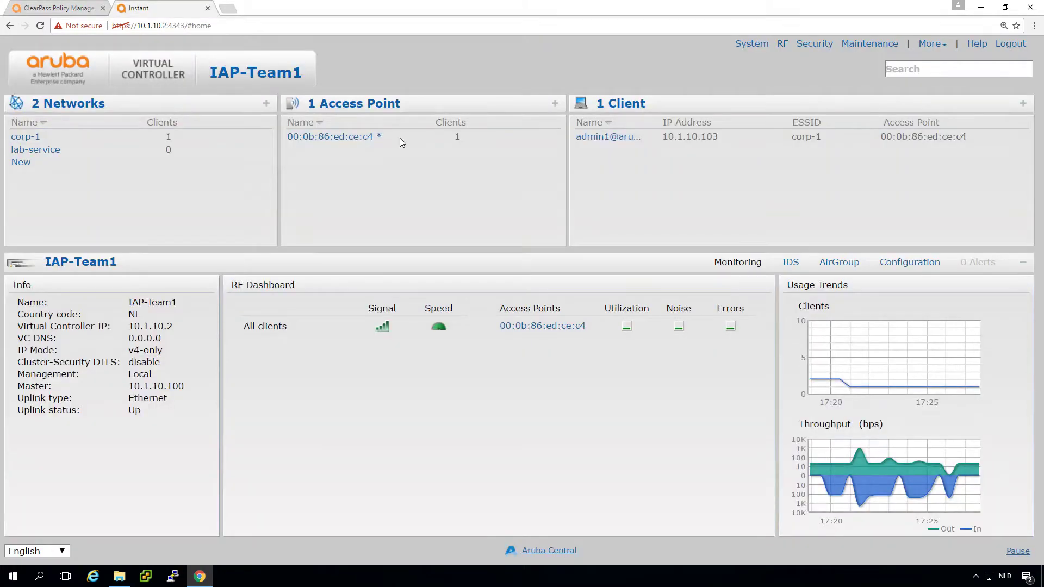
{"action": "left_click", "coordinate": [751, 45]}
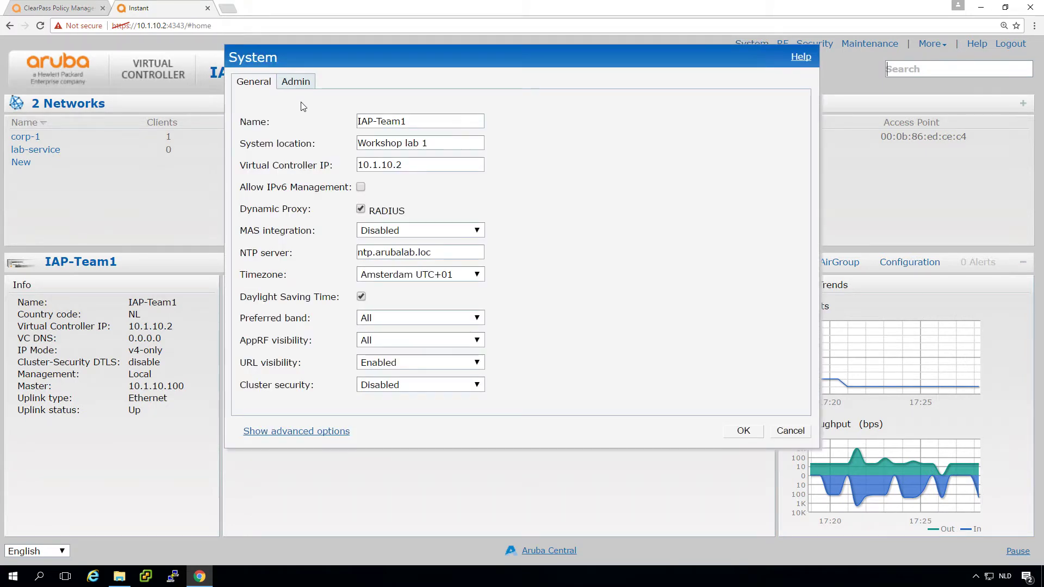
{"action": "left_click", "coordinate": [296, 82]}
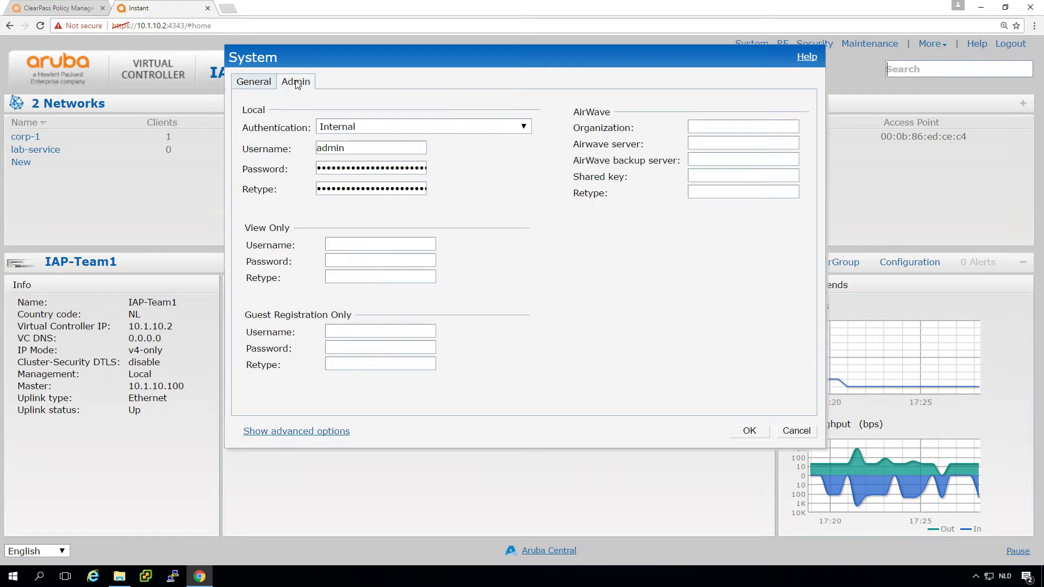
{"action": "left_click", "coordinate": [434, 130]}
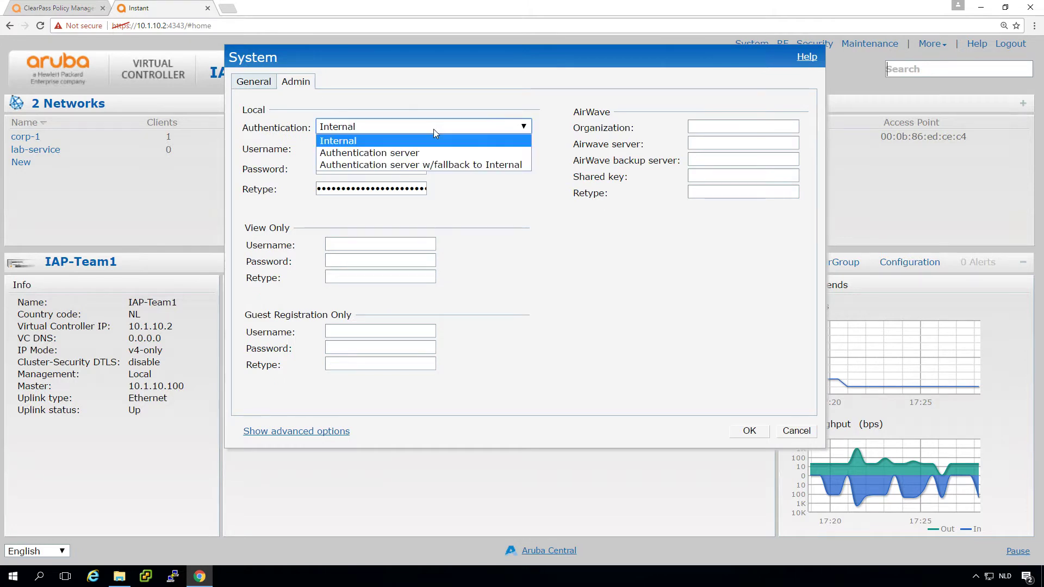
{"action": "left_click", "coordinate": [397, 164]}
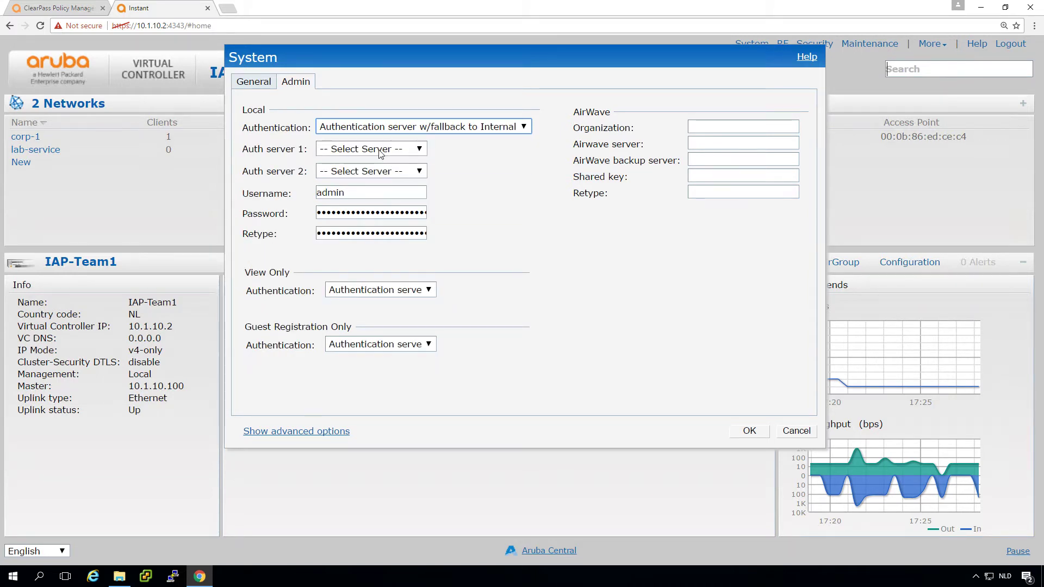
{"action": "left_click", "coordinate": [379, 151]}
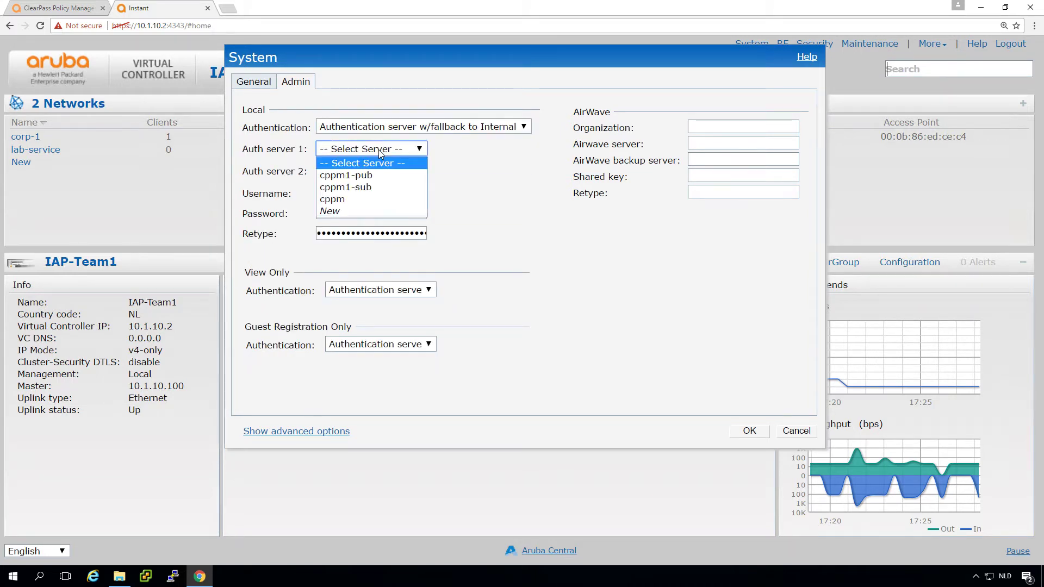
{"action": "left_click", "coordinate": [373, 176]}
{"action": "left_click", "coordinate": [443, 147]}
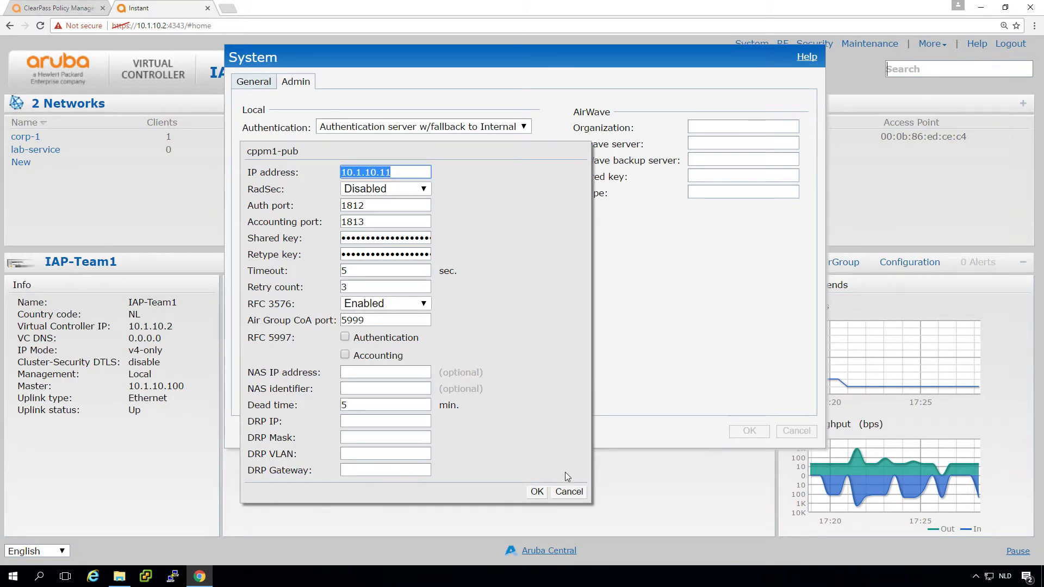
{"action": "left_click", "coordinate": [568, 492]}
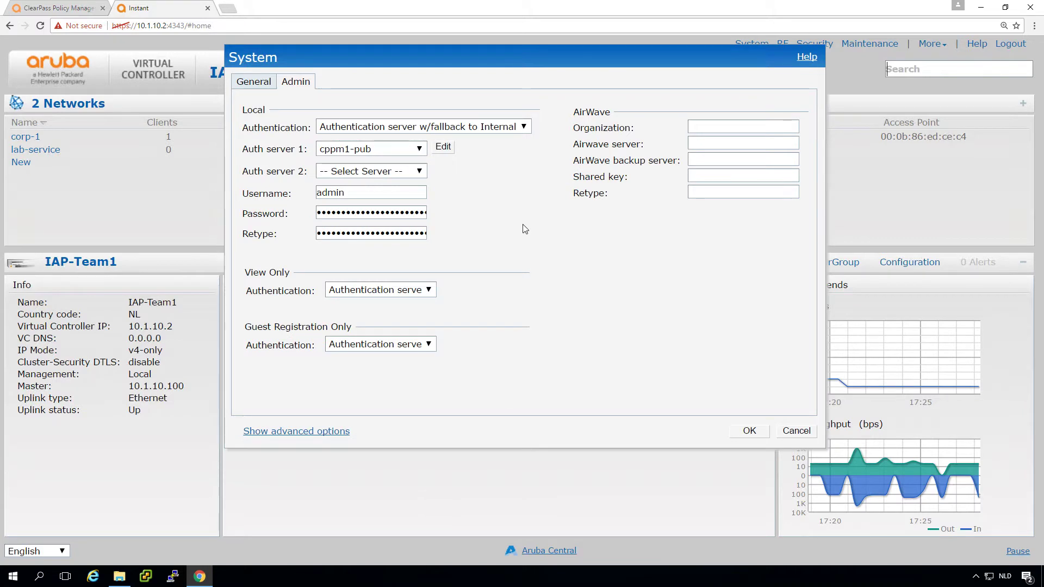
{"action": "left_click", "coordinate": [364, 173]}
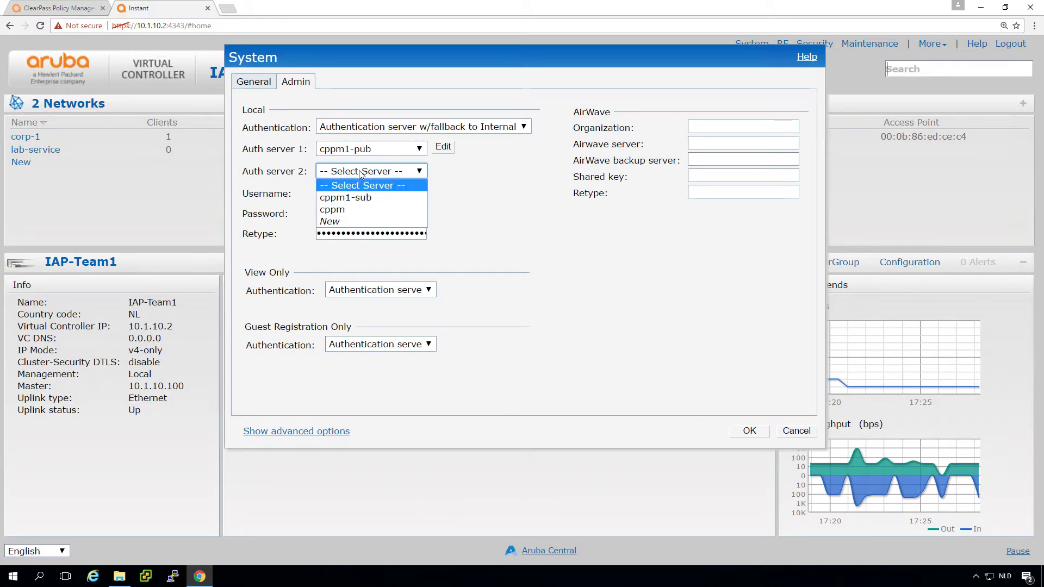
{"action": "left_click", "coordinate": [359, 196]}
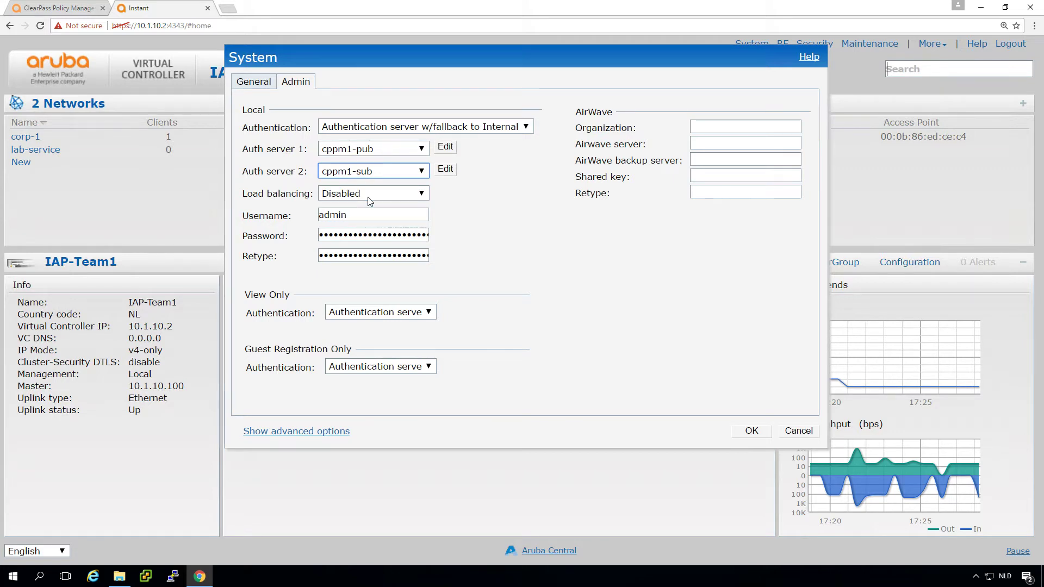
- Re-enter and confirm the local admin password, then save the admin authentication settings
{"action": "double_click", "coordinate": [362, 235]}
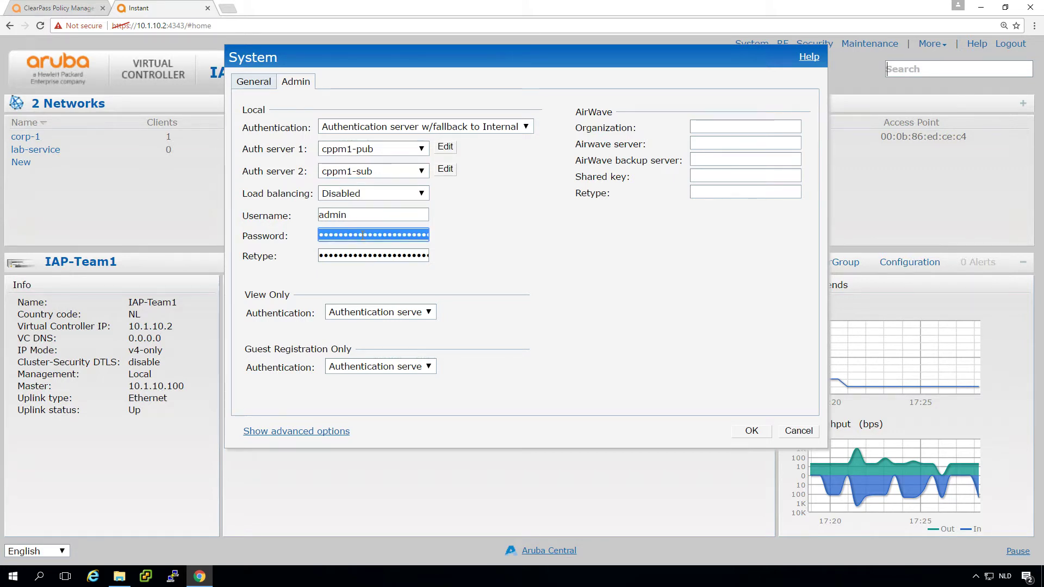
{"action": "type", "text": "aruba123"}
{"action": "key", "text": "Tab"}
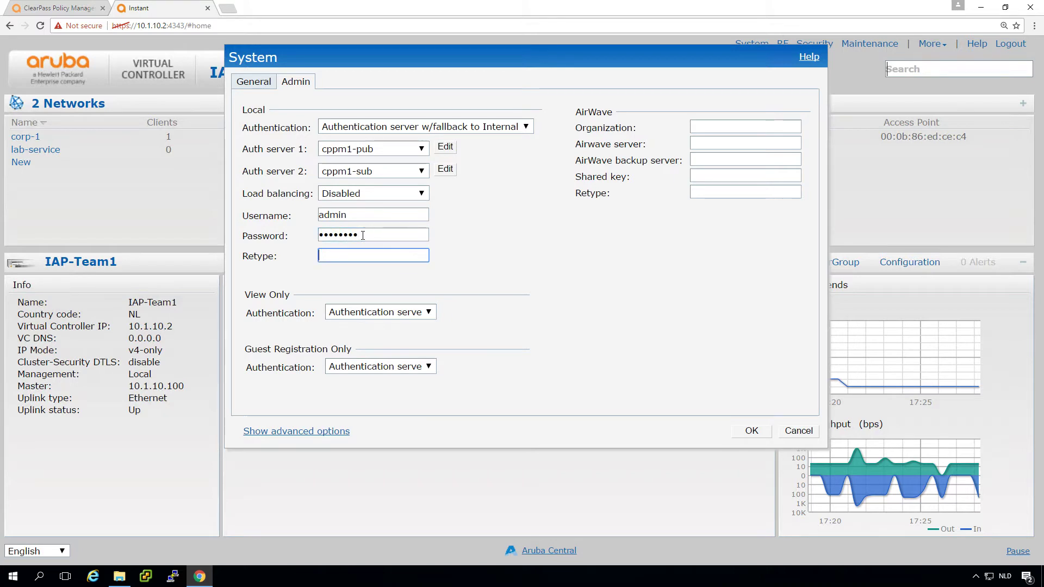
{"action": "type", "text": "aruba123"}
{"action": "left_click", "coordinate": [629, 283]}
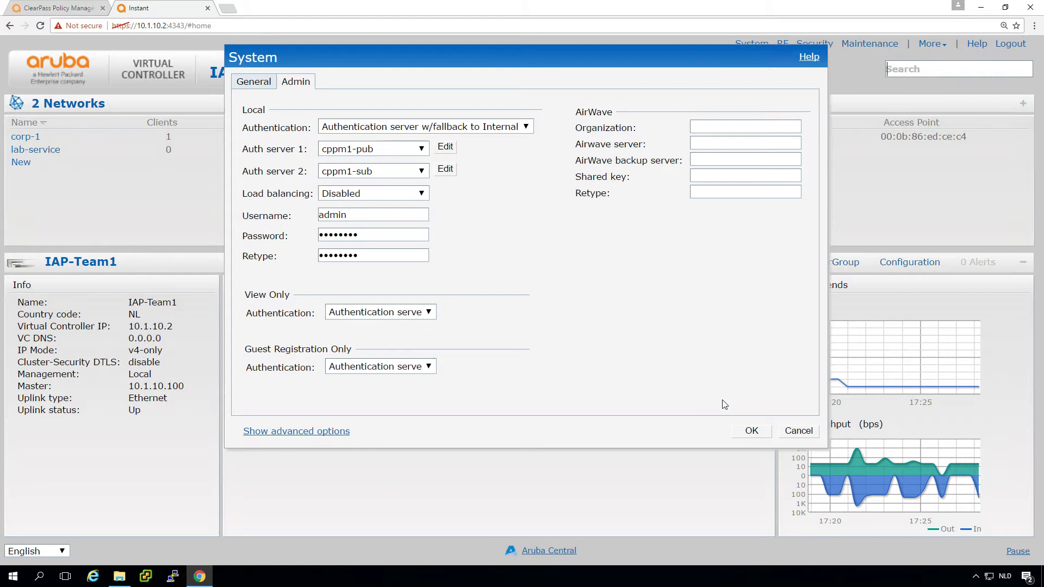
{"action": "left_click", "coordinate": [752, 431]}
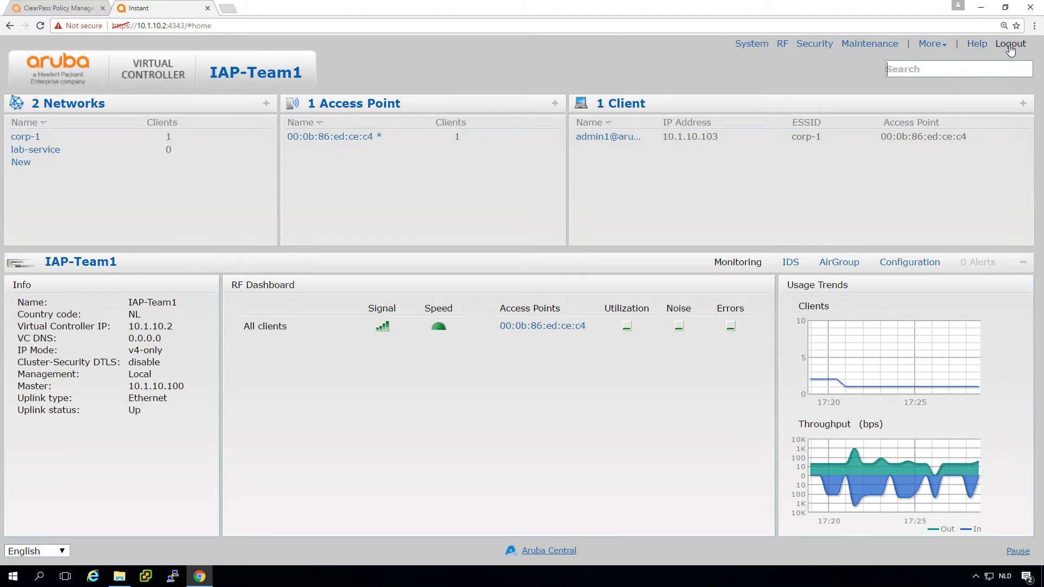
- Log out of Instant and try signing in as admin1 with the ClearPass admin password
{"action": "left_click", "coordinate": [1009, 46]}
{"action": "left_click", "coordinate": [549, 258]}
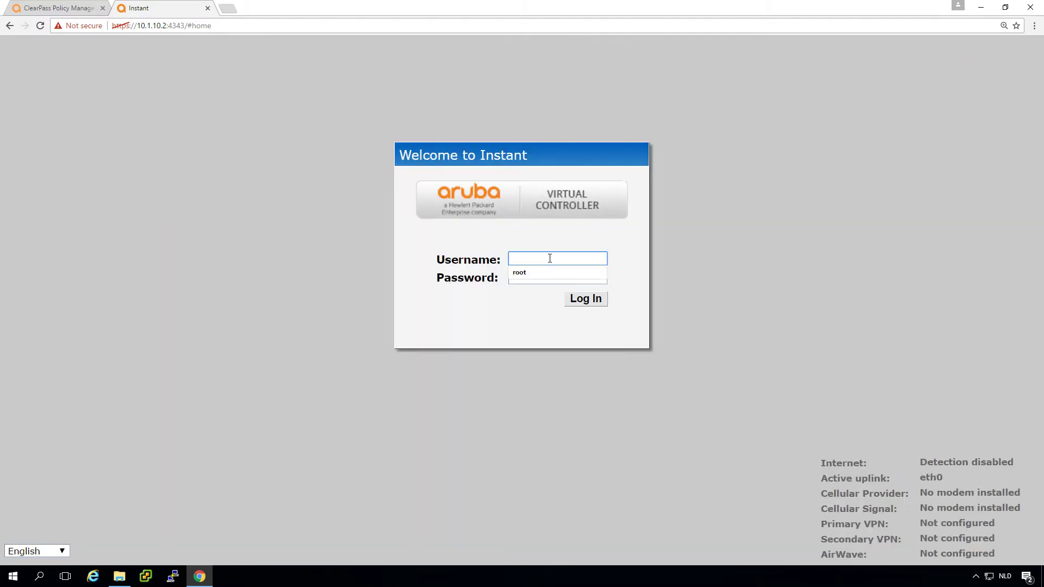
{"action": "type", "text": "admin1"}
{"action": "key", "text": "Tab"}
{"action": "type", "text": "*******"}
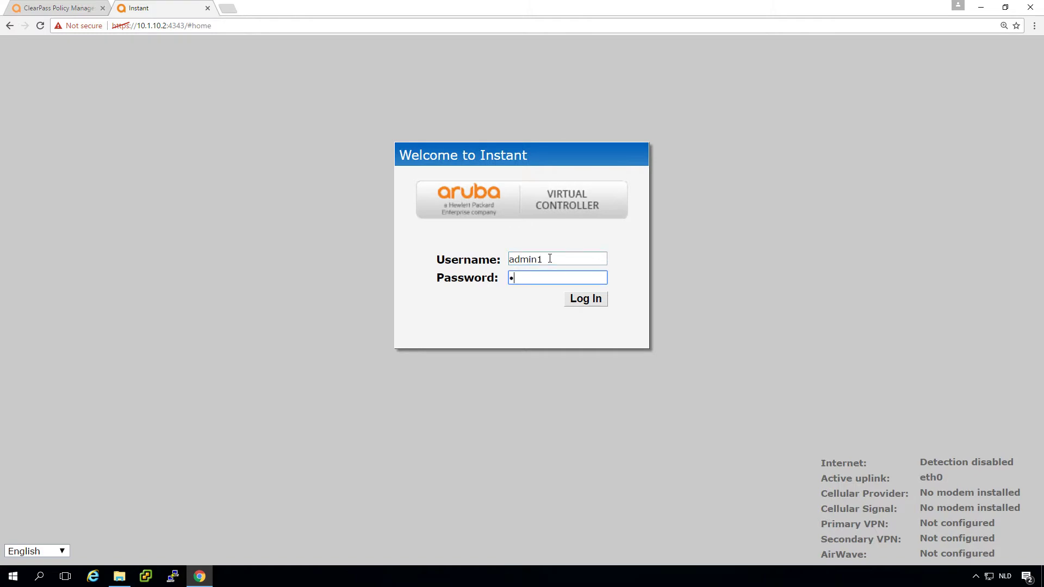
{"action": "type", "text": "*"}
{"action": "key", "text": "Return"}
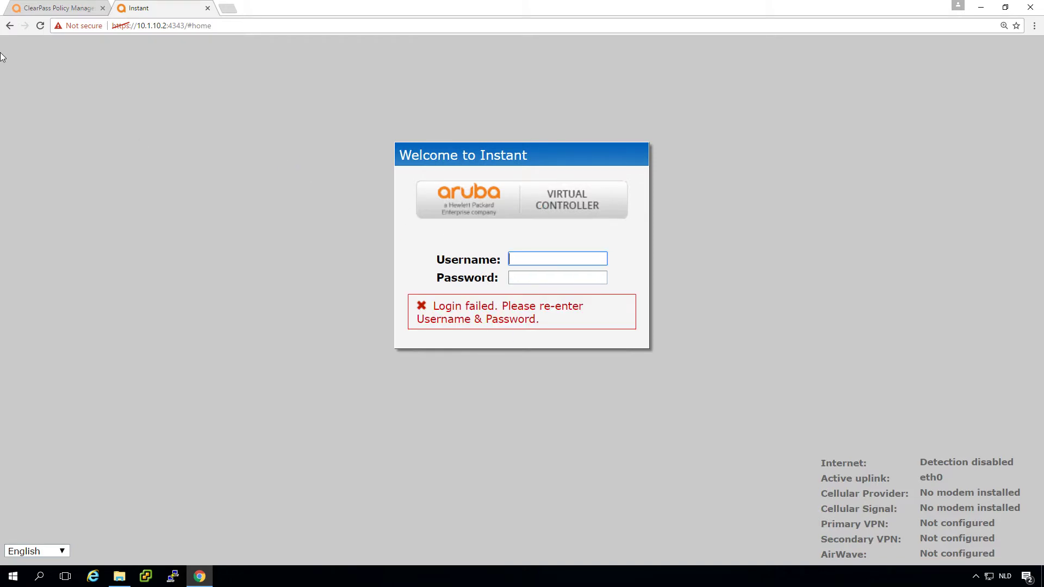
- In Access Tracker, open the rejected admin1 RADIUS request's details showing error 204
{"action": "left_click", "coordinate": [61, 9]}
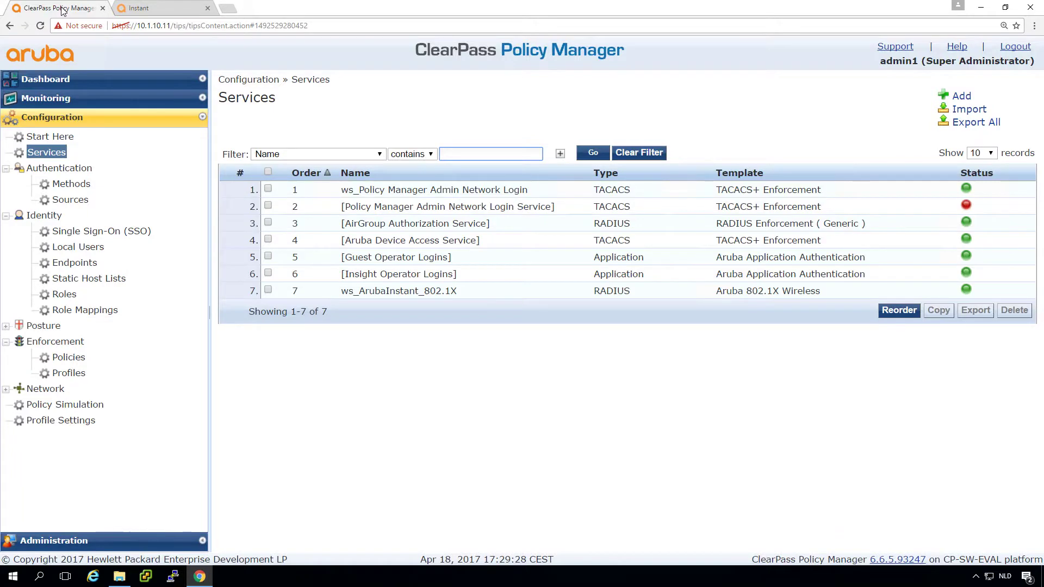
{"action": "left_click", "coordinate": [46, 99]}
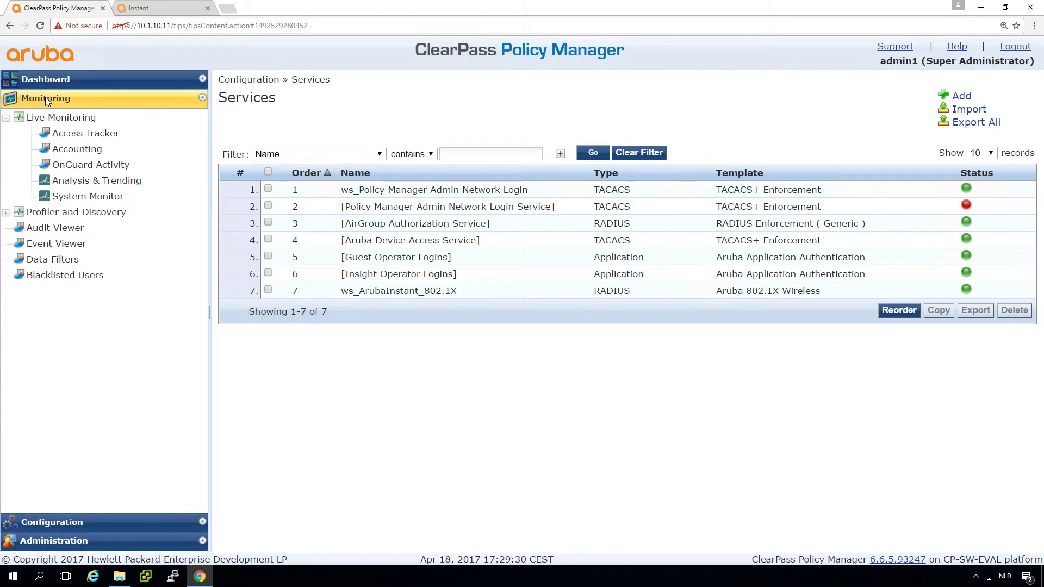
{"action": "left_click", "coordinate": [74, 134]}
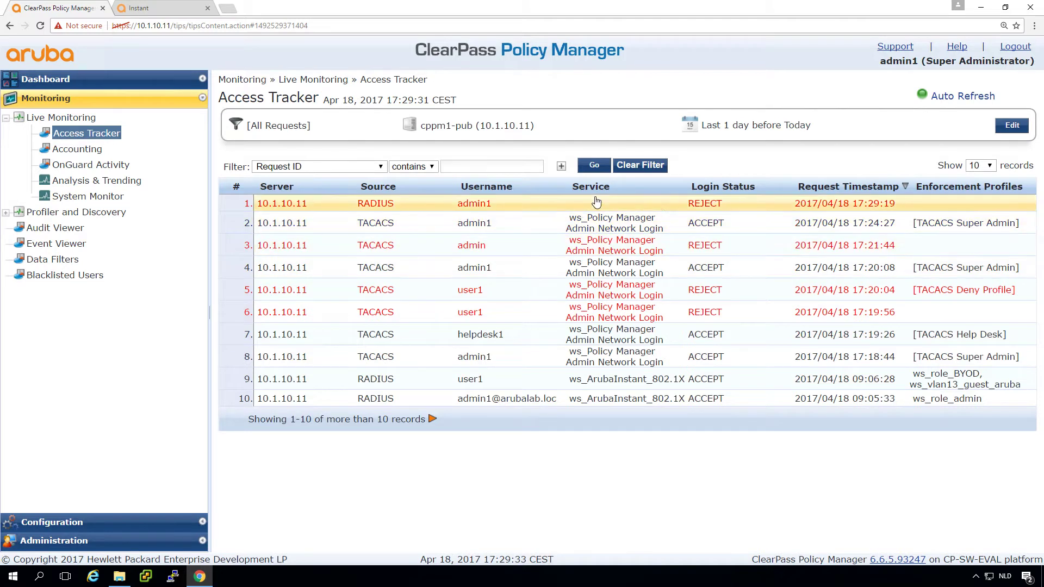
{"action": "left_click", "coordinate": [473, 206]}
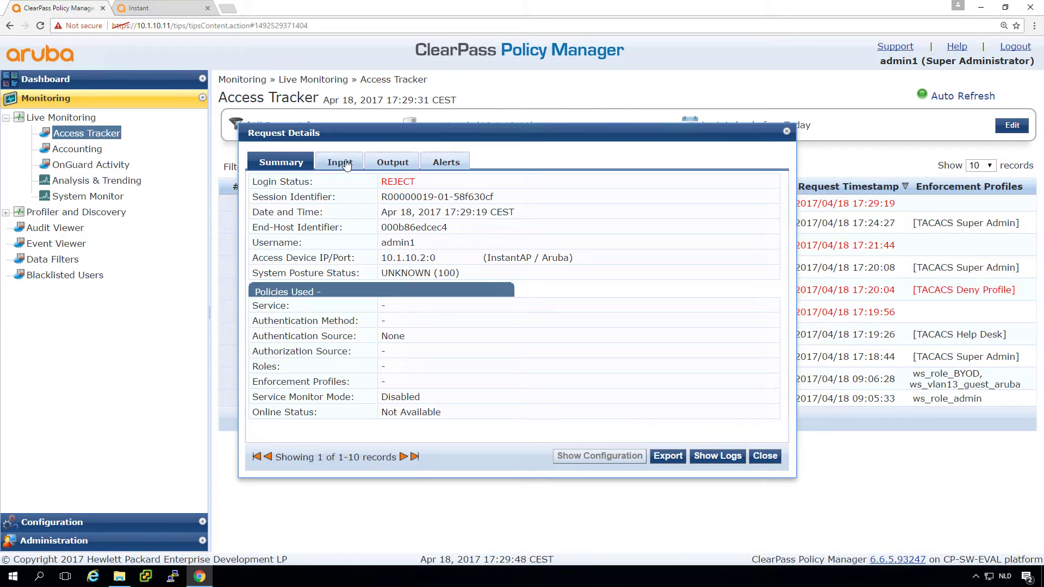
{"action": "left_click", "coordinate": [446, 162]}
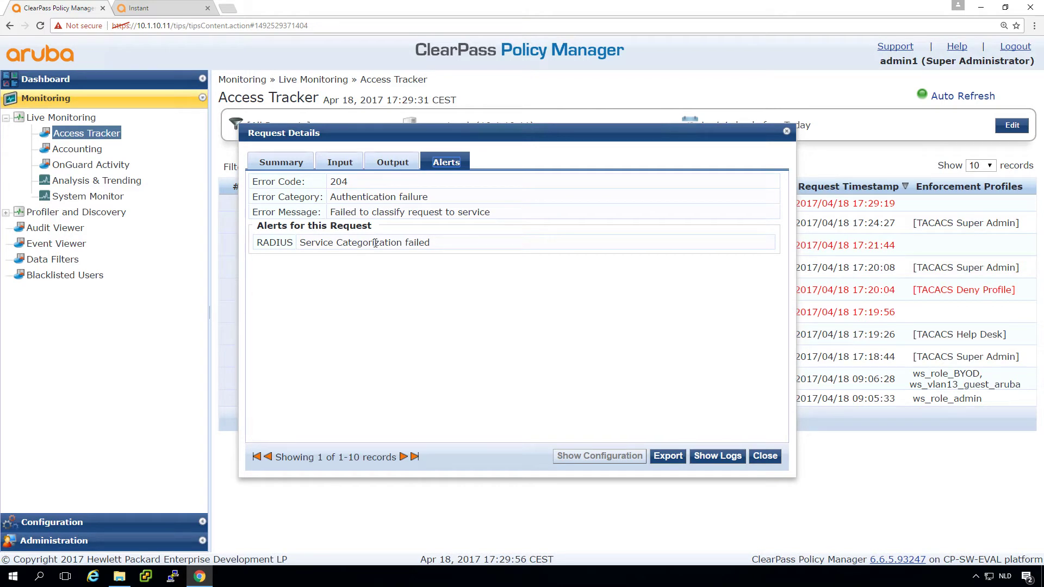
{"action": "left_click", "coordinate": [764, 457]}
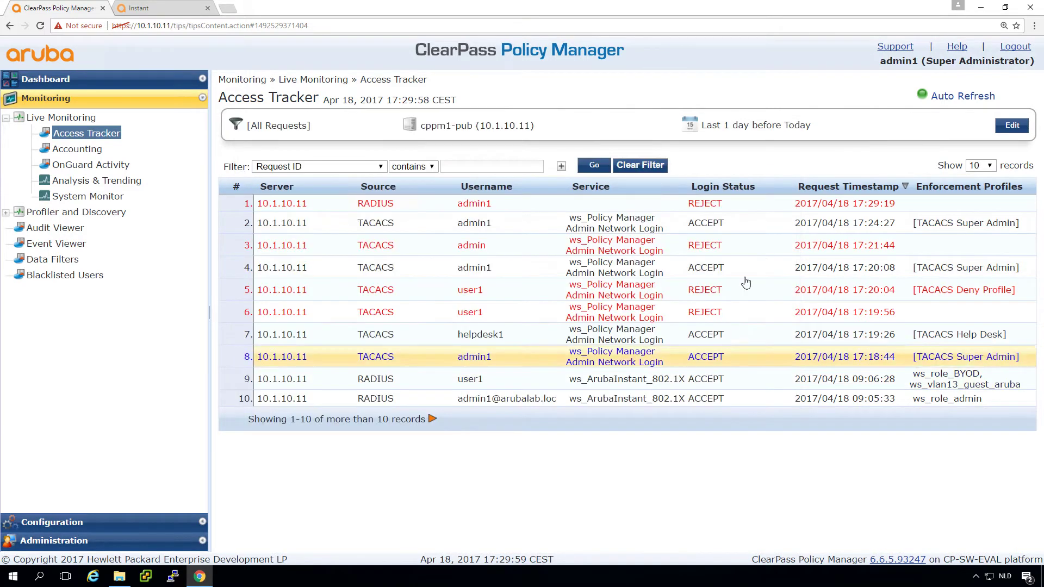
{"action": "left_click", "coordinate": [602, 208]}
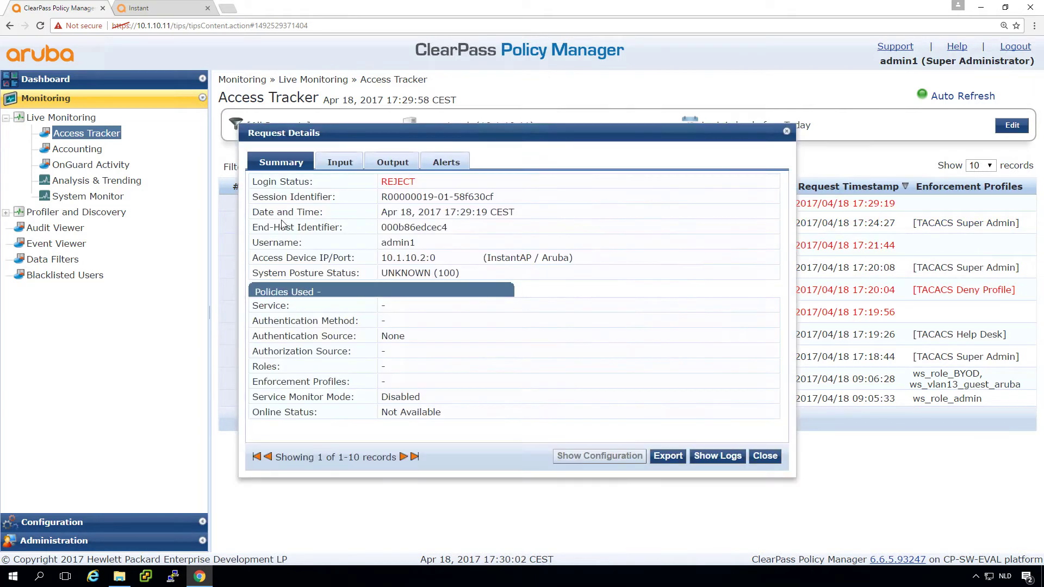
- Inspect the request's RADIUS input attributes, marking Service-Type, and bring up options to duplicate the tab
{"action": "left_click", "coordinate": [341, 166]}
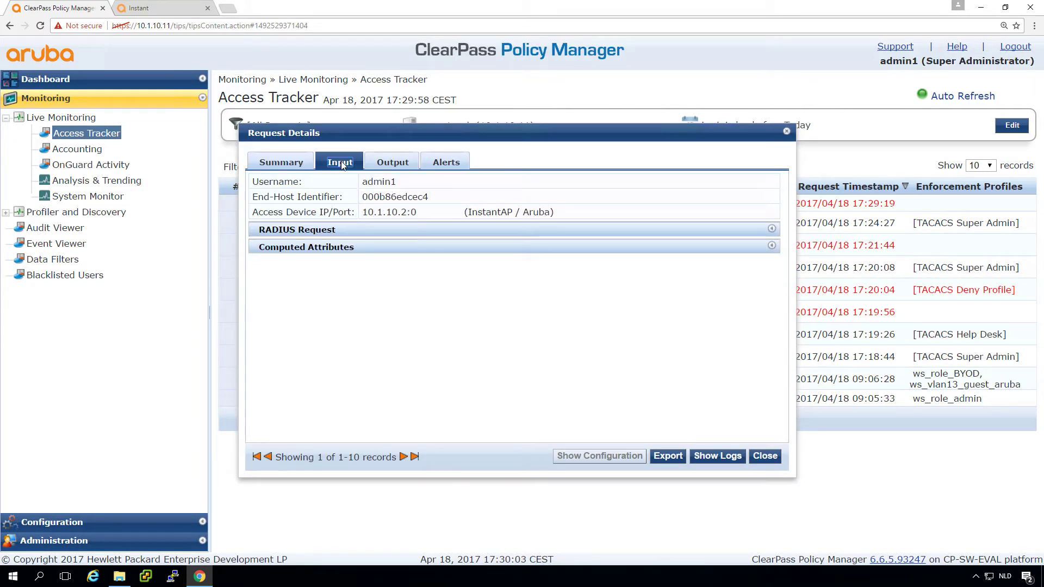
{"action": "left_click", "coordinate": [315, 230]}
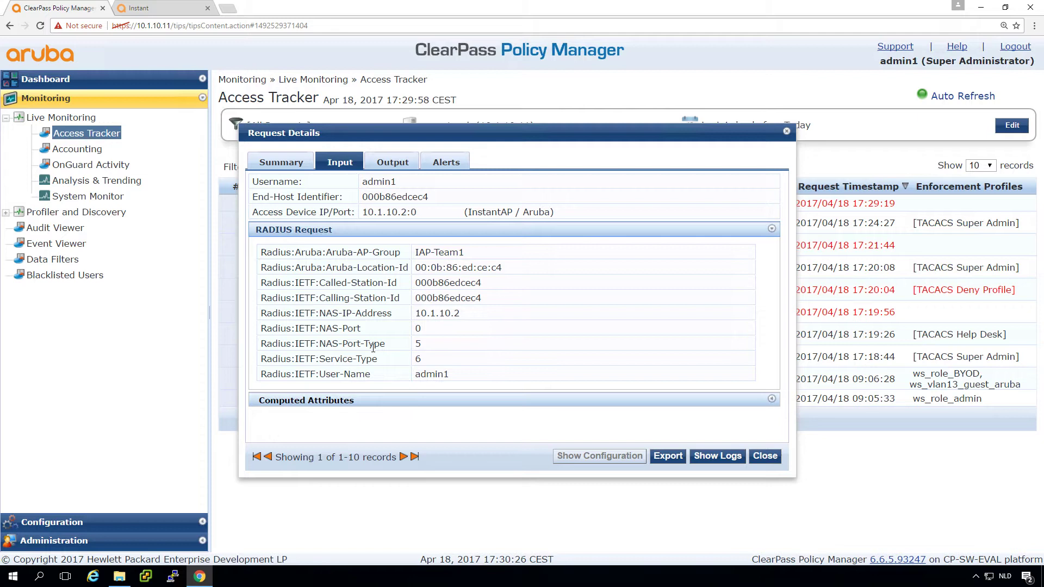
{"action": "left_click", "coordinate": [418, 343]}
{"action": "double_click", "coordinate": [338, 359]}
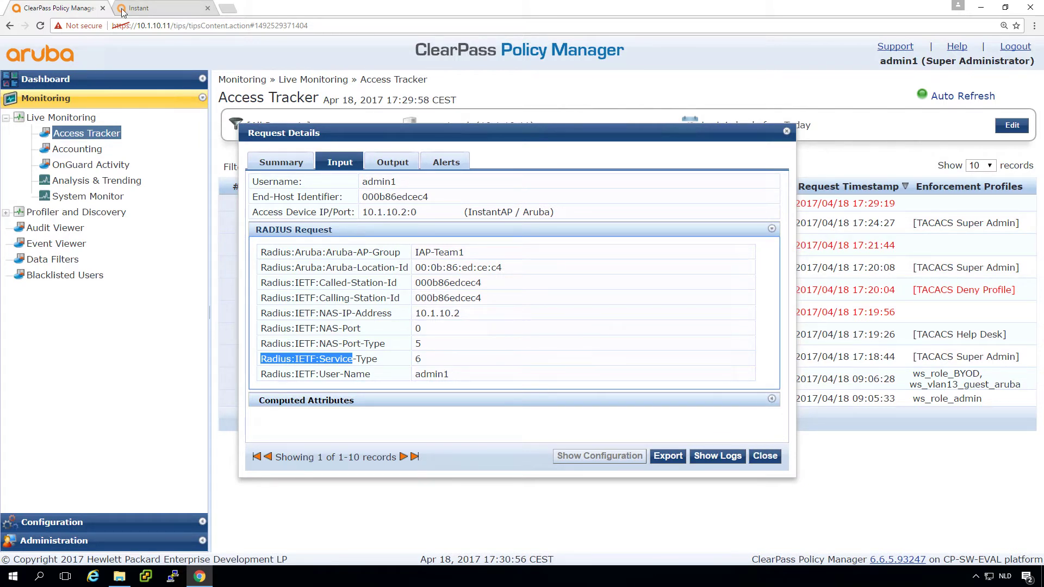
{"action": "right_click", "coordinate": [63, 7]}
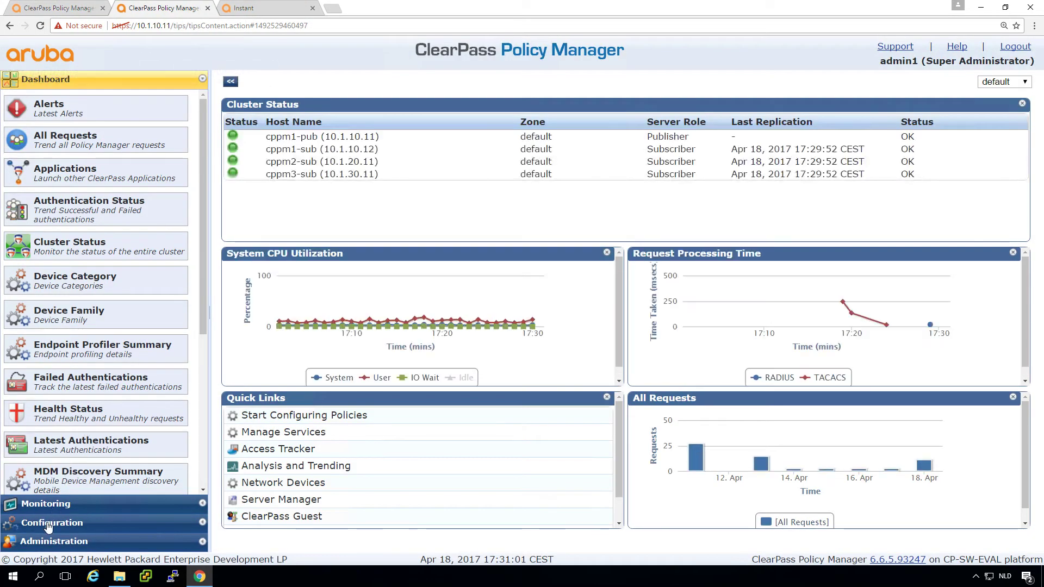
- In the duplicated tab, add a new RADIUS Enforcement (Generic) service
{"action": "left_click", "coordinate": [52, 522]}
{"action": "left_click", "coordinate": [47, 154]}
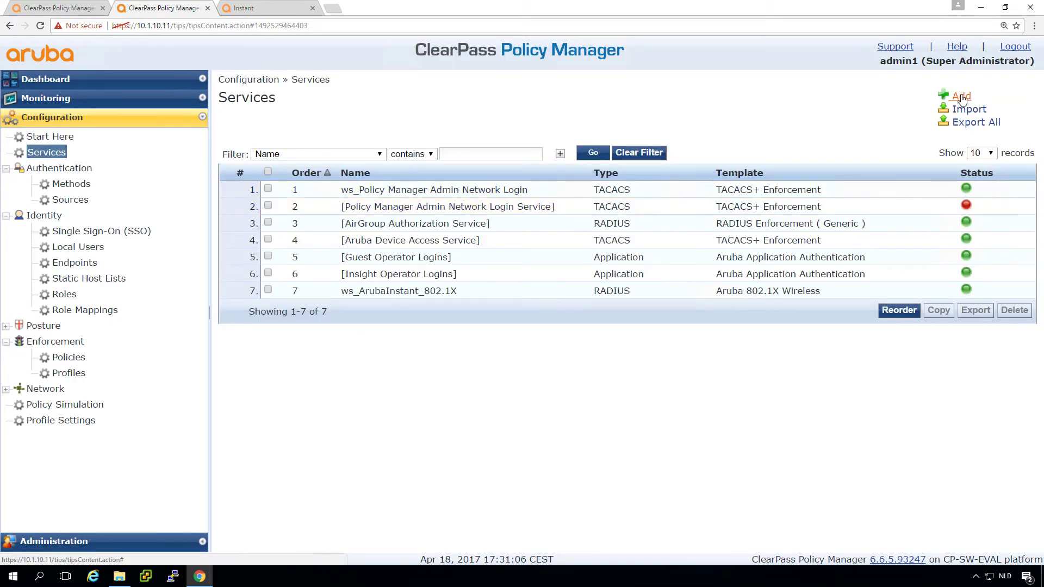
{"action": "left_click", "coordinate": [961, 97]}
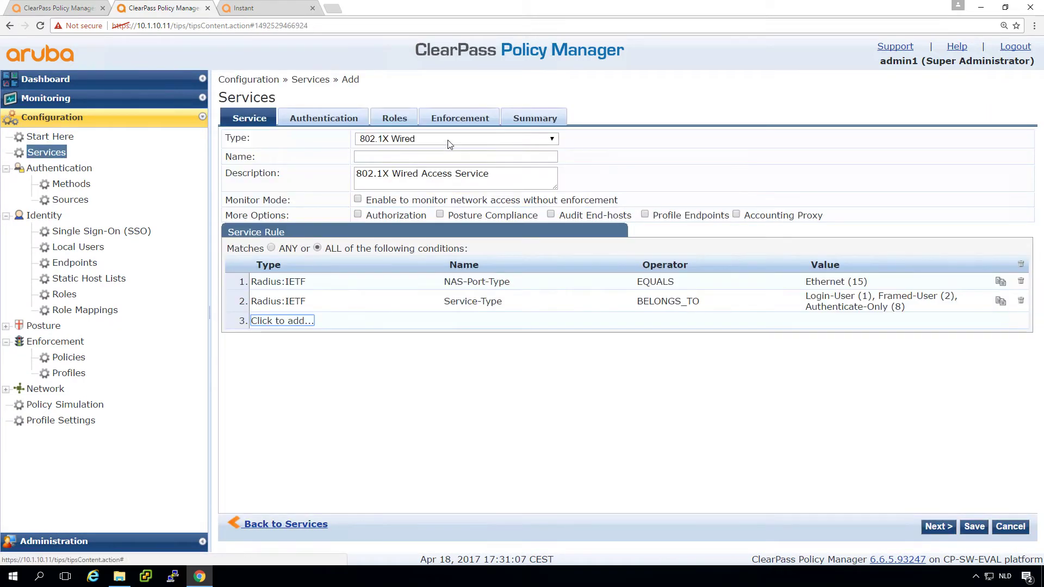
{"action": "left_click", "coordinate": [448, 141]}
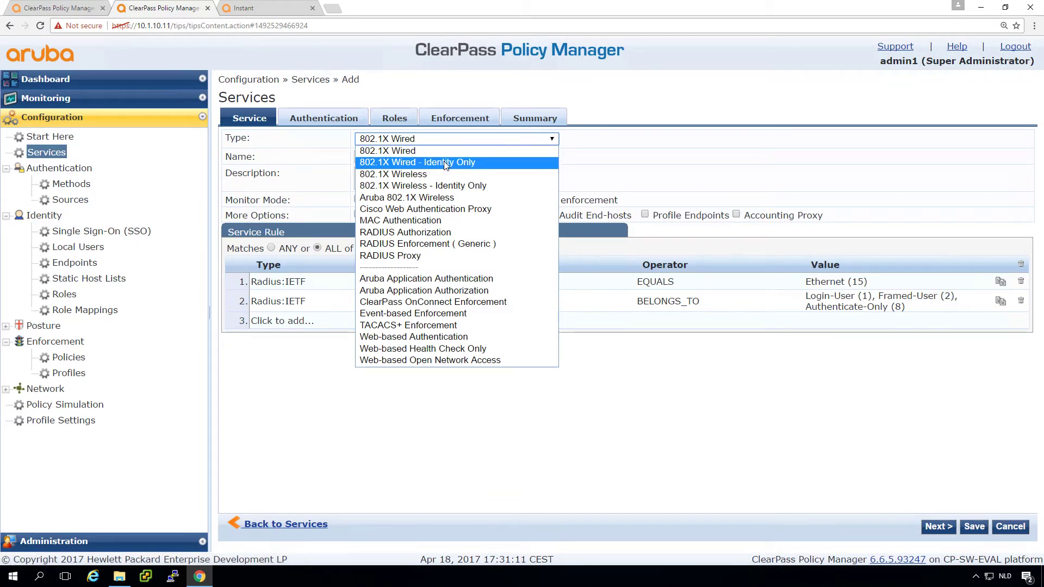
{"action": "left_click", "coordinate": [422, 244]}
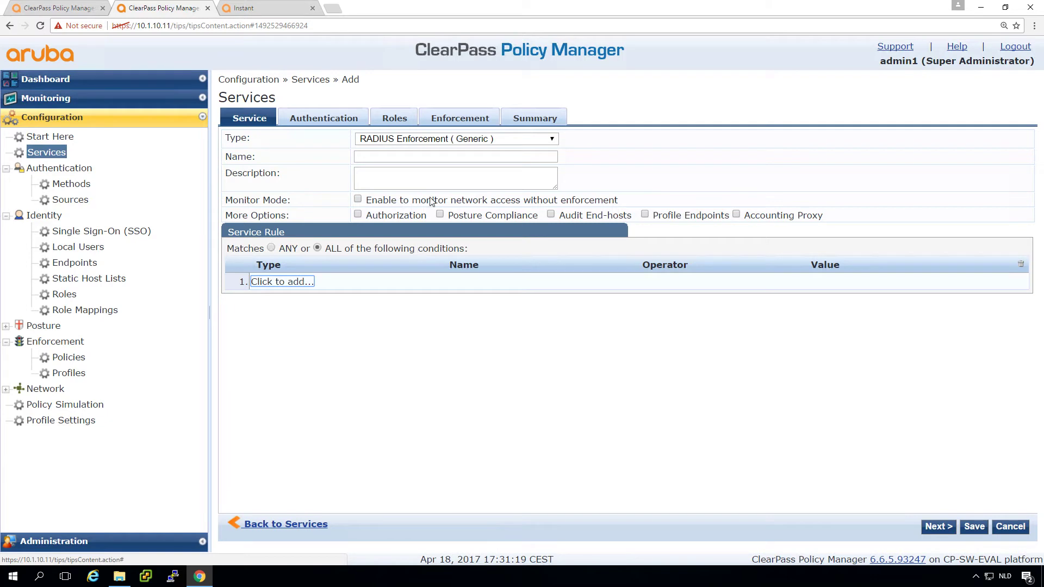
- Name the service ws_ArubaInstant_admin, add a first rule row, and return to the attributes tab
{"action": "left_click", "coordinate": [418, 154]}
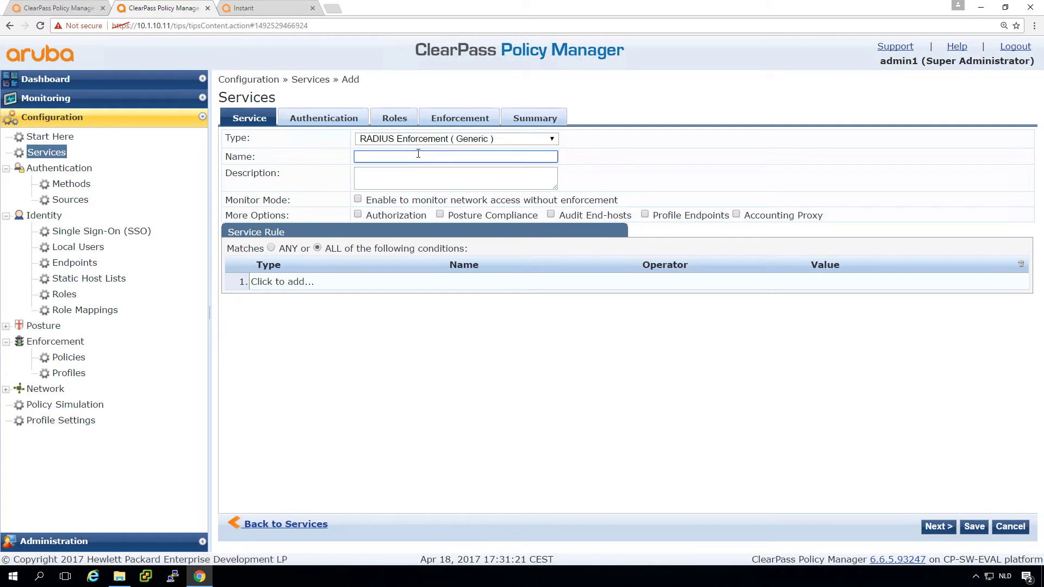
{"action": "type", "text": "ws_ArubaInstant_admin"}
{"action": "left_click", "coordinate": [398, 175]}
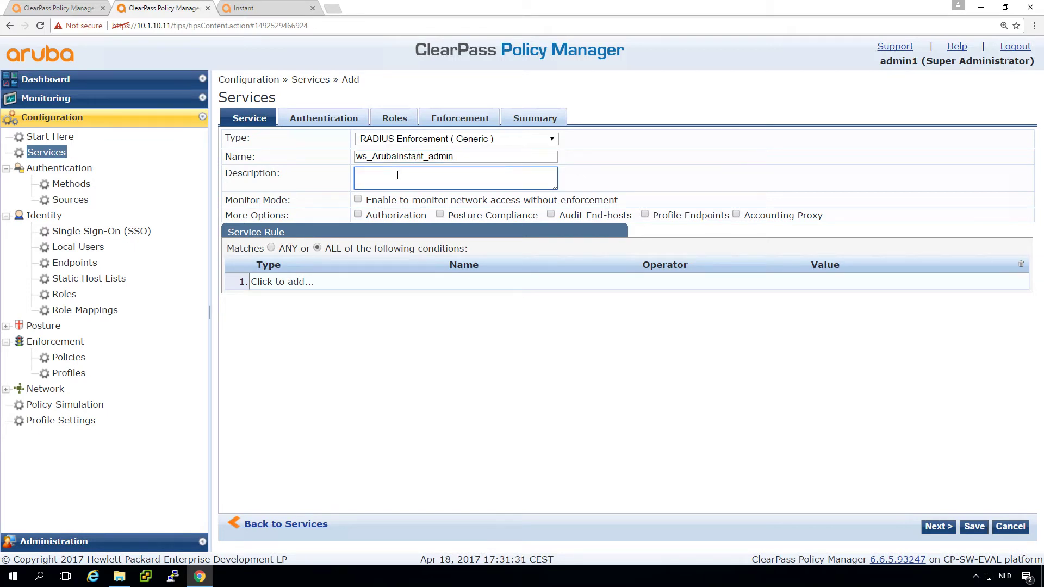
{"action": "left_click", "coordinate": [282, 281]}
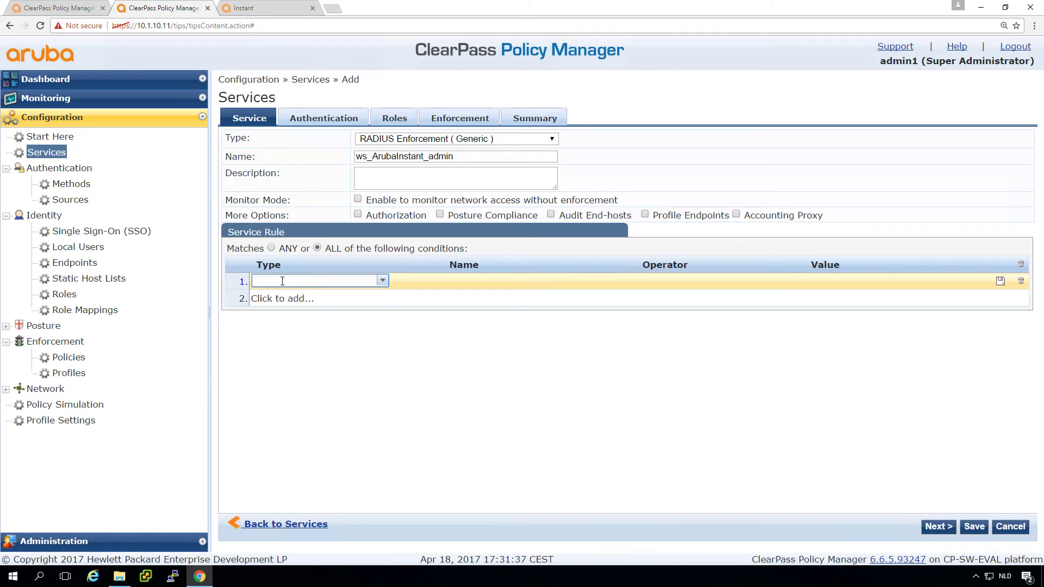
{"action": "left_click", "coordinate": [73, 8]}
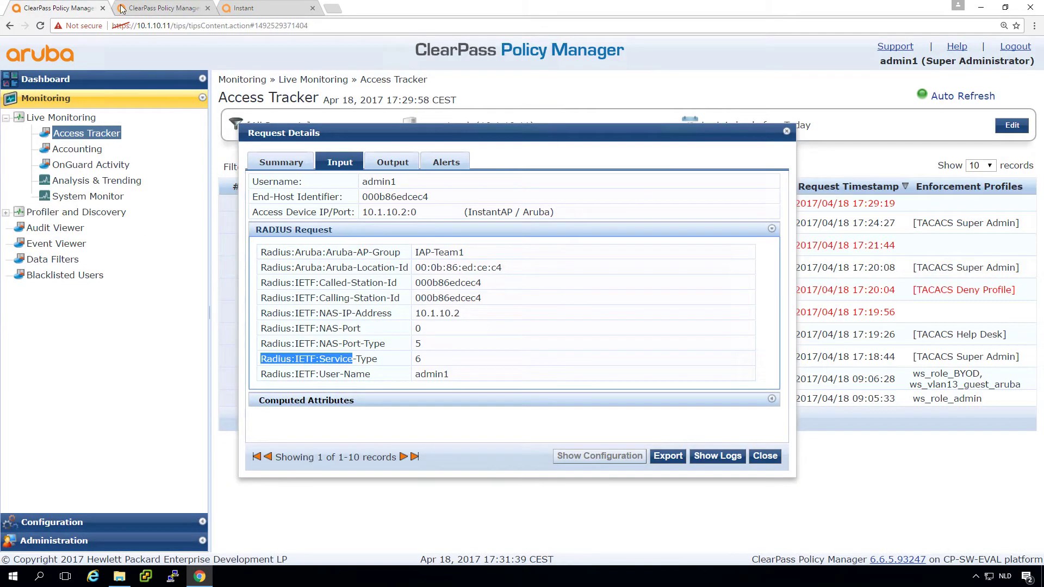
- Add the rule condition Radius:IETF NAS-Port-Type EQUALS Virtual (5)
{"action": "left_click", "coordinate": [157, 8]}
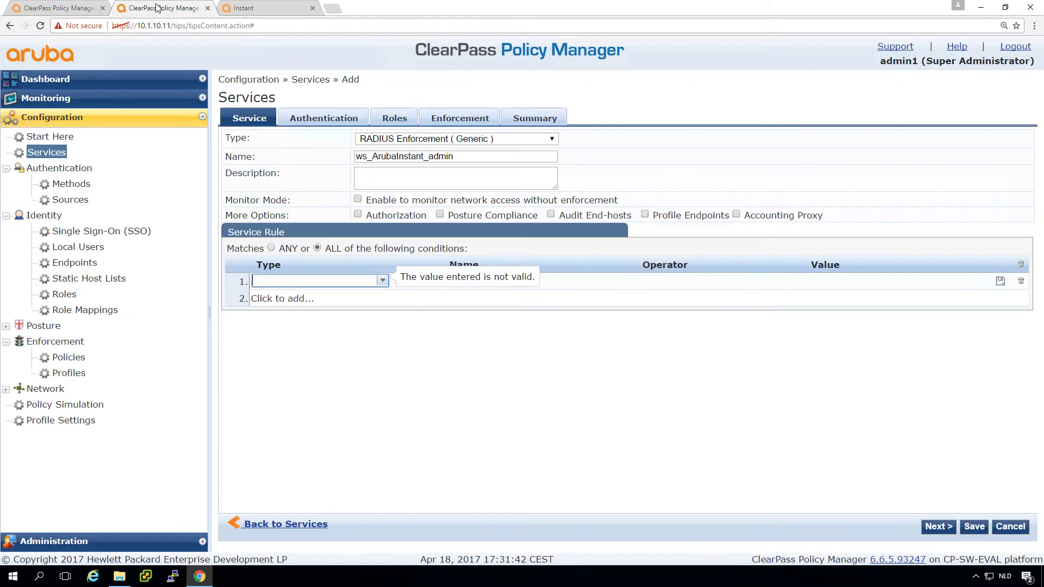
{"action": "left_click", "coordinate": [316, 280]}
{"action": "type", "text": "ietf"}
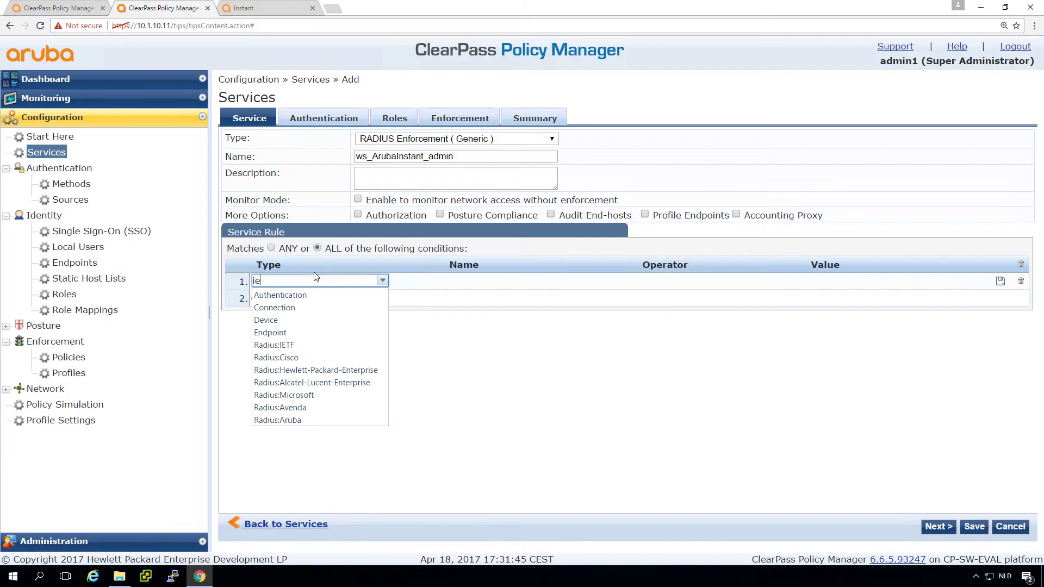
{"action": "key", "text": "Return"}
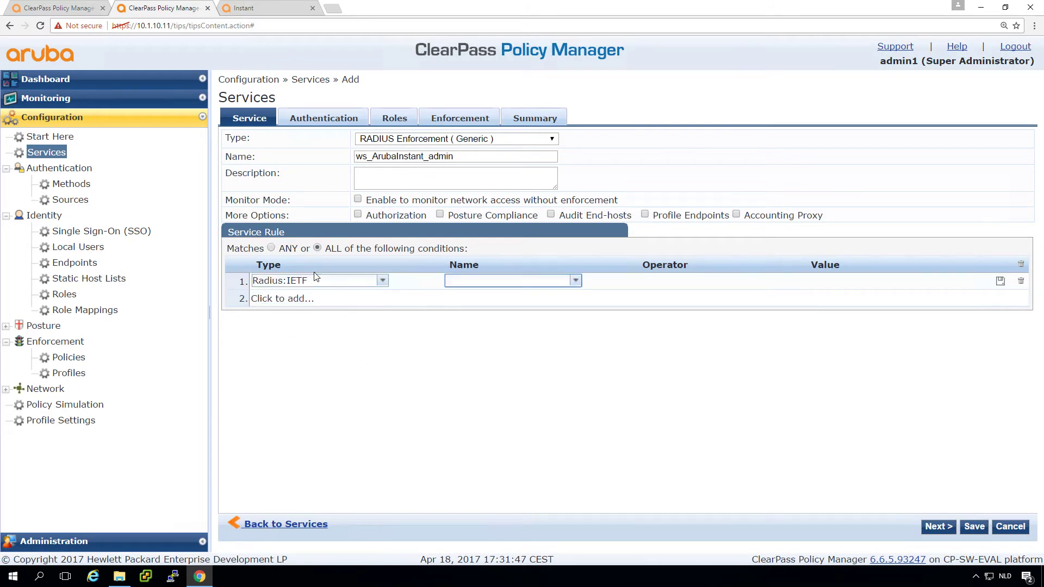
{"action": "type", "text": "nas"}
{"action": "key", "text": "Down"}
{"action": "key", "text": "Down"}
{"action": "key", "text": "Down"}
{"action": "key", "text": "Down"}
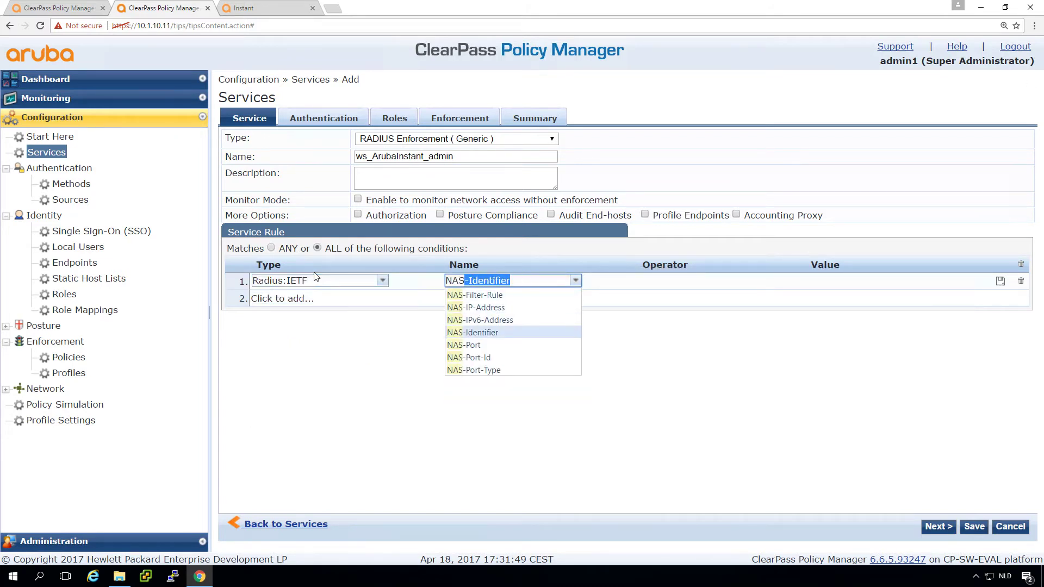
{"action": "key", "text": "Down"}
{"action": "key", "text": "Down"}
{"action": "key", "text": "Down"}
{"action": "key", "text": "Return"}
{"action": "type", "text": "eq"}
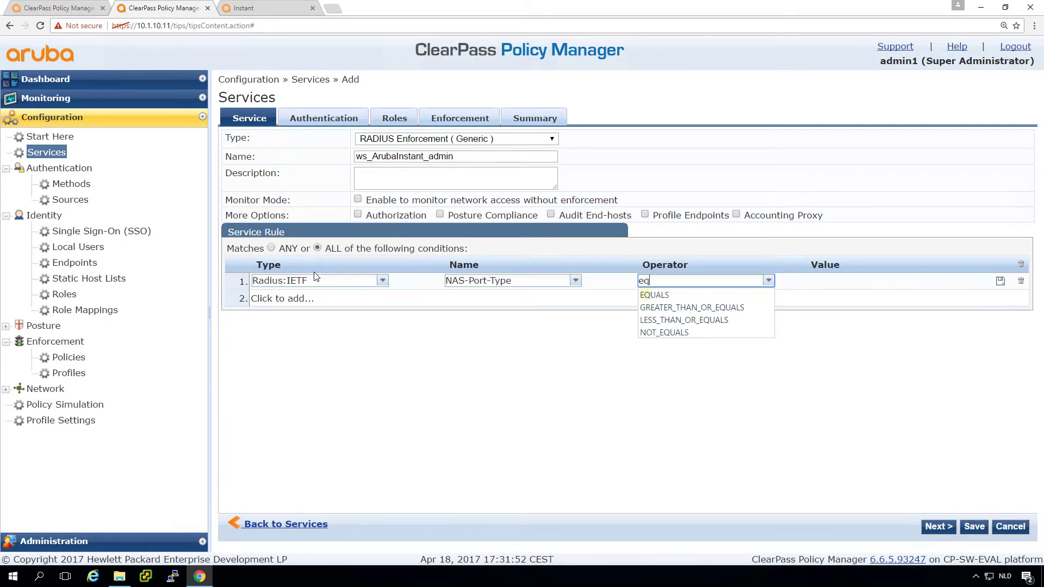
{"action": "key", "text": "Down"}
{"action": "key", "text": "Return"}
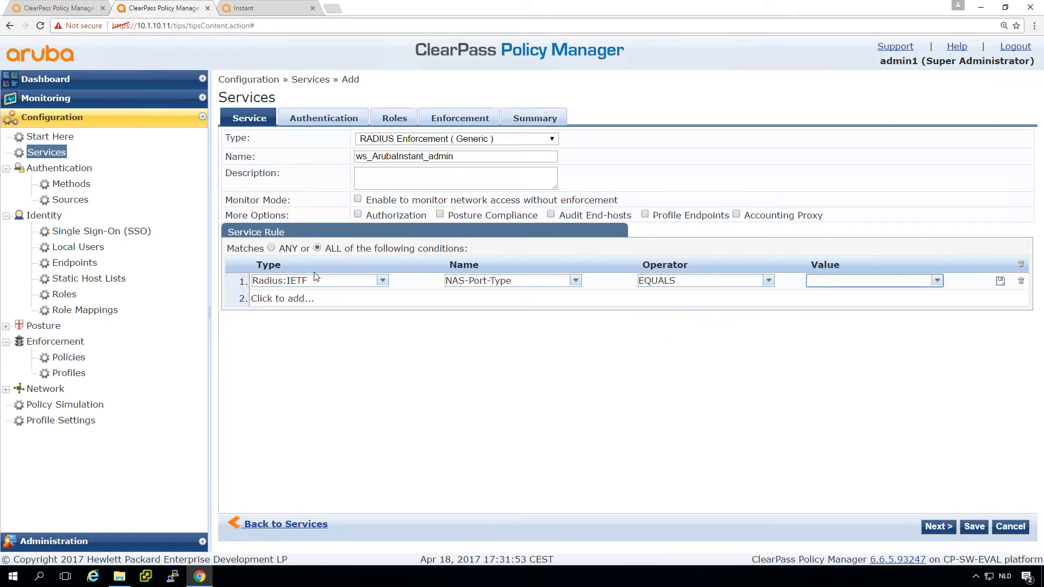
{"action": "type", "text": "5"}
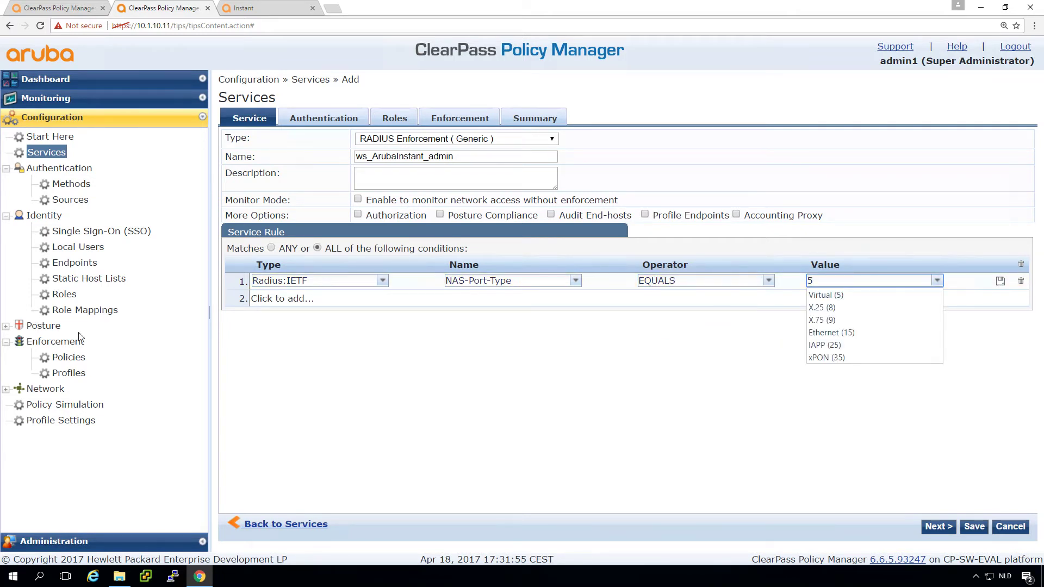
{"action": "left_click", "coordinate": [270, 302]}
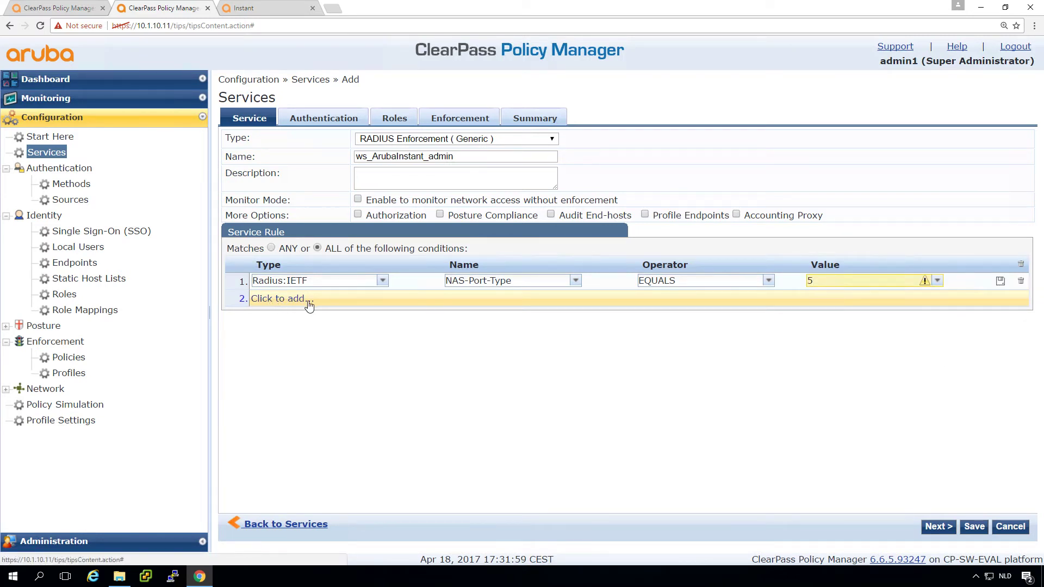
{"action": "left_click", "coordinate": [937, 281]}
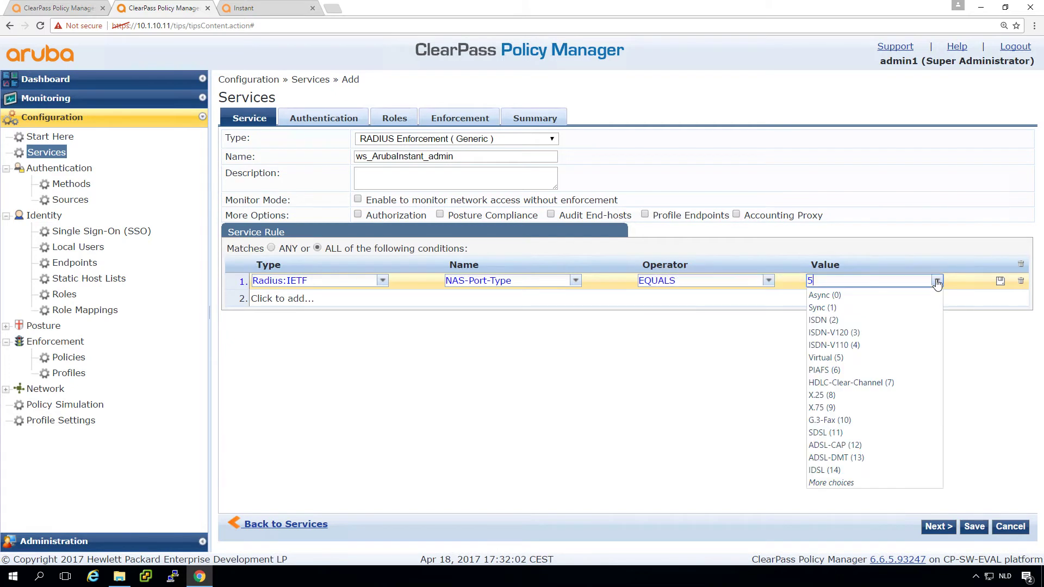
{"action": "left_click", "coordinate": [849, 357]}
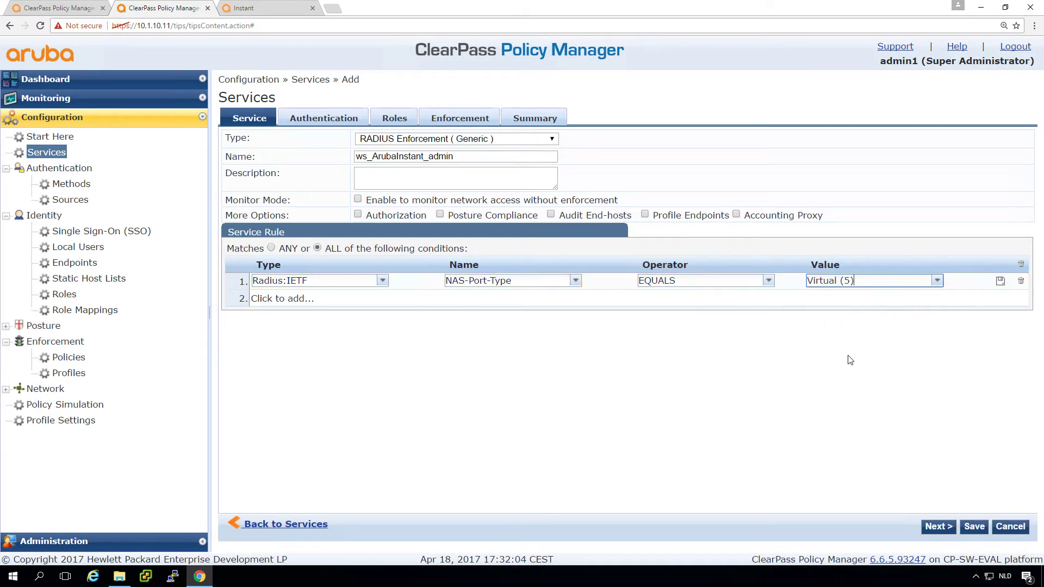
{"action": "left_click", "coordinate": [291, 299]}
- Add a second condition Radius:IETF Service-Type EQUALS Administrative-User (6)
{"action": "left_click", "coordinate": [293, 298]}
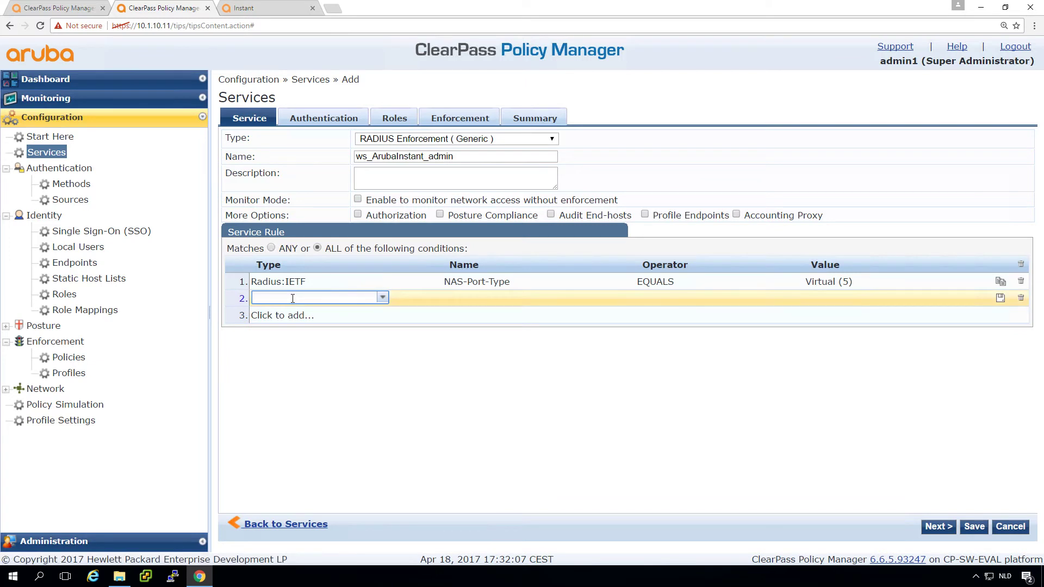
{"action": "left_click", "coordinate": [292, 298]}
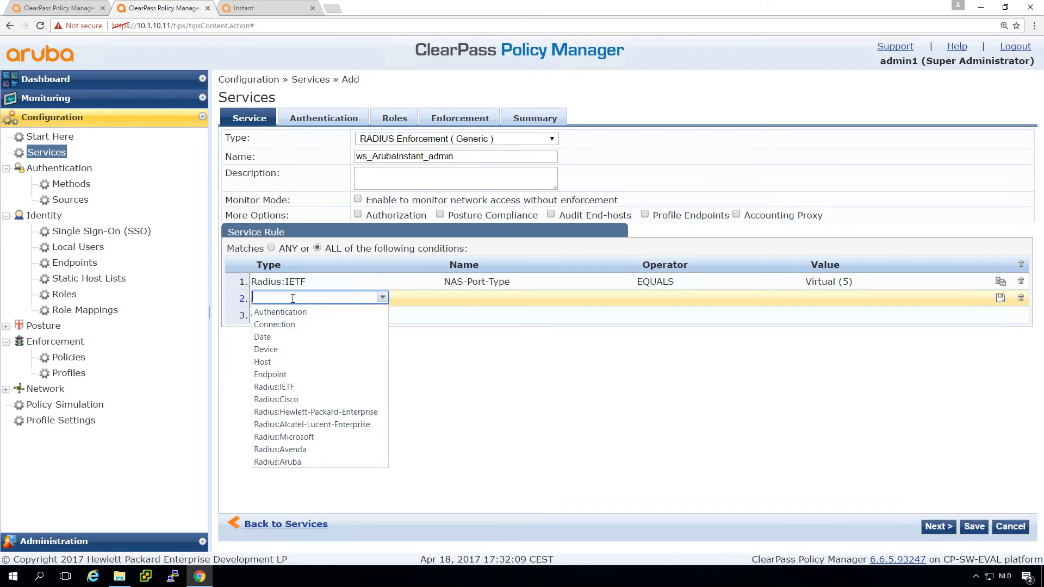
{"action": "type", "text": "ie"}
{"action": "left_click", "coordinate": [275, 312]}
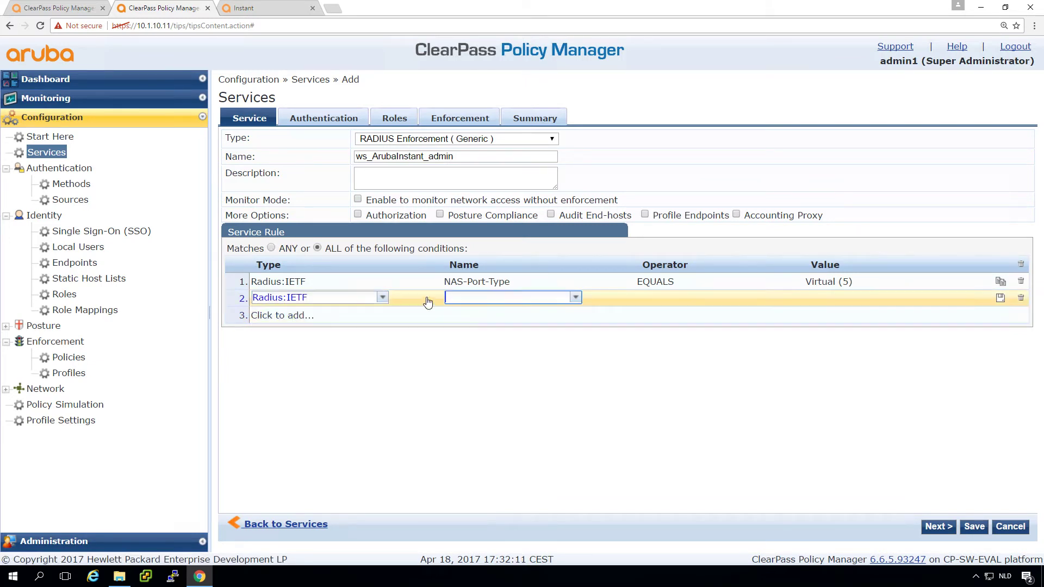
{"action": "left_click", "coordinate": [463, 296]}
{"action": "type", "text": "nas"}
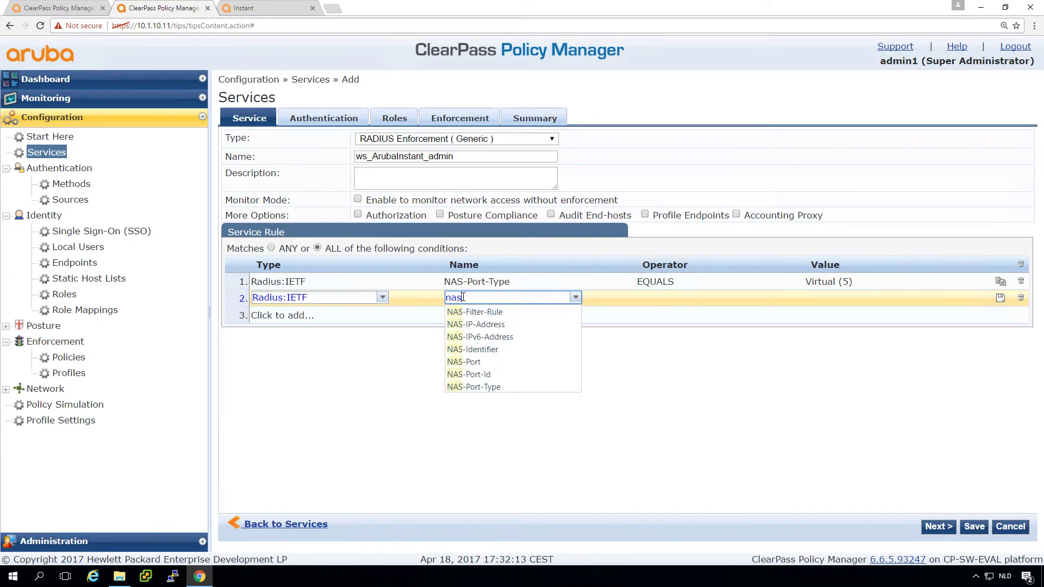
{"action": "key", "text": "BackSpace"}
{"action": "key", "text": "BackSpace"}
{"action": "key", "text": "BackSpace"}
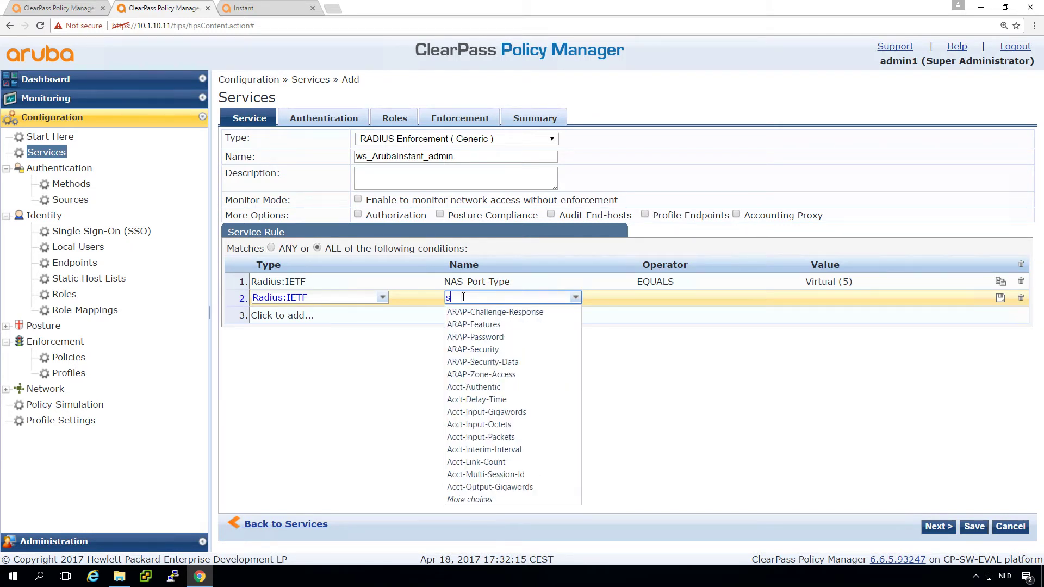
{"action": "type", "text": "ser"}
{"action": "key", "text": "Down"}
{"action": "key", "text": "Down"}
{"action": "key", "text": "Down"}
{"action": "key", "text": "Down"}
{"action": "key", "text": "Down"}
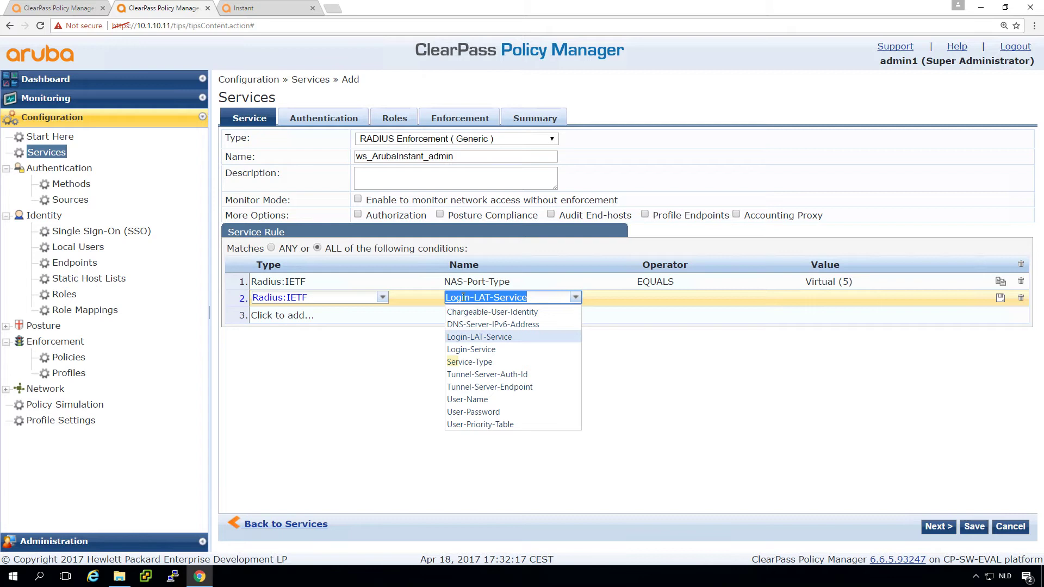
{"action": "key", "text": "Return"}
{"action": "type", "text": "eq"}
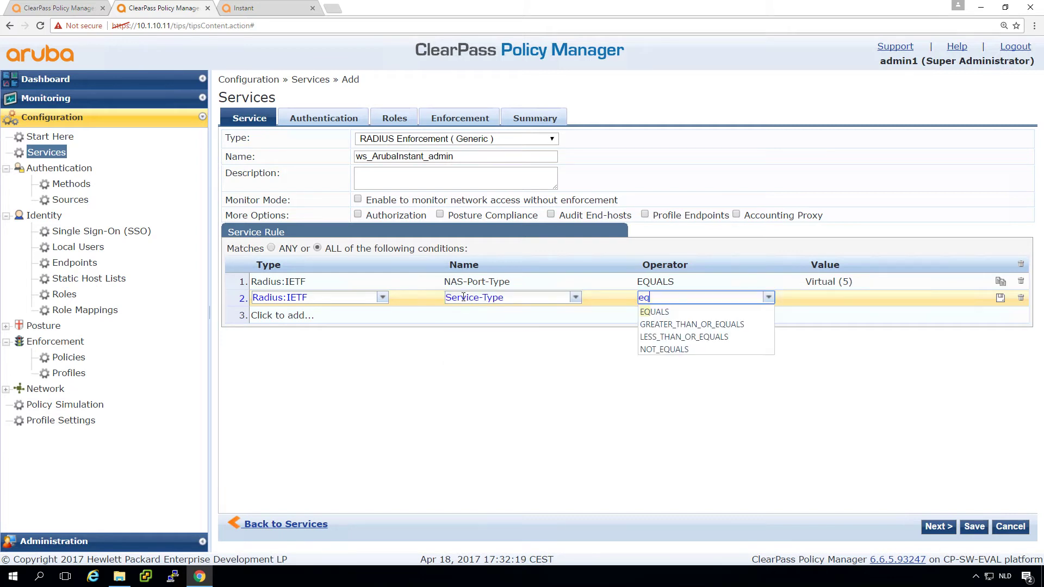
{"action": "key", "text": "Return"}
{"action": "left_click", "coordinate": [937, 297]}
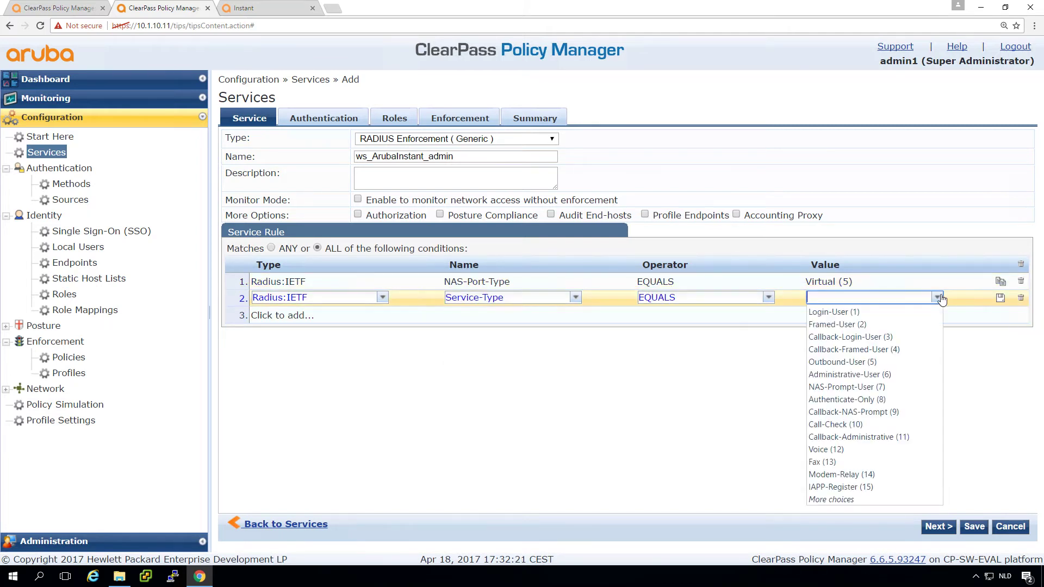
{"action": "left_click", "coordinate": [866, 375]}
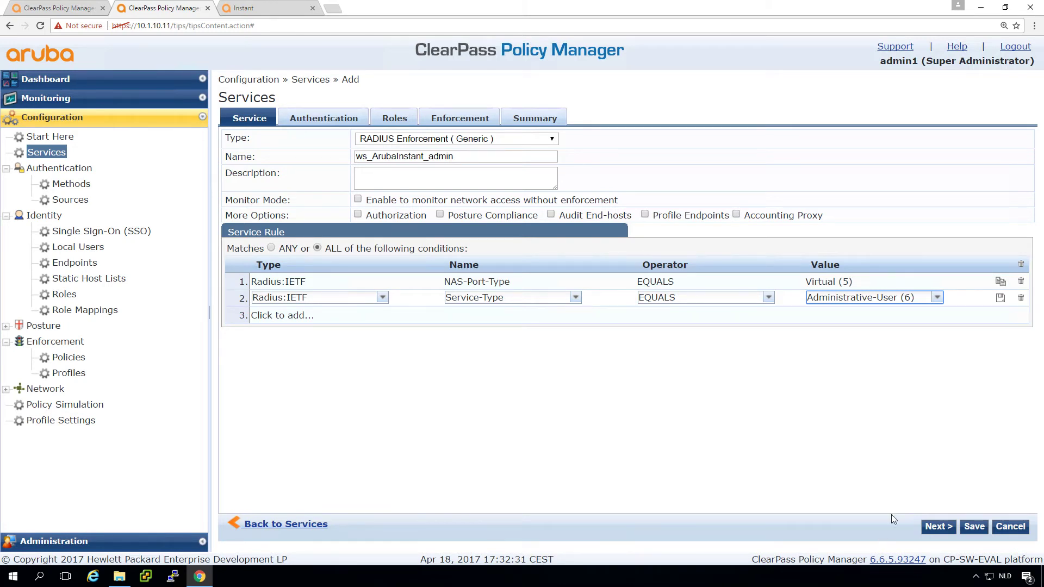
- On the Authentication page, add [PAP] and [CHAP] methods and the AD-arubalab.loc [Active Directory] source
{"action": "left_click", "coordinate": [937, 527]}
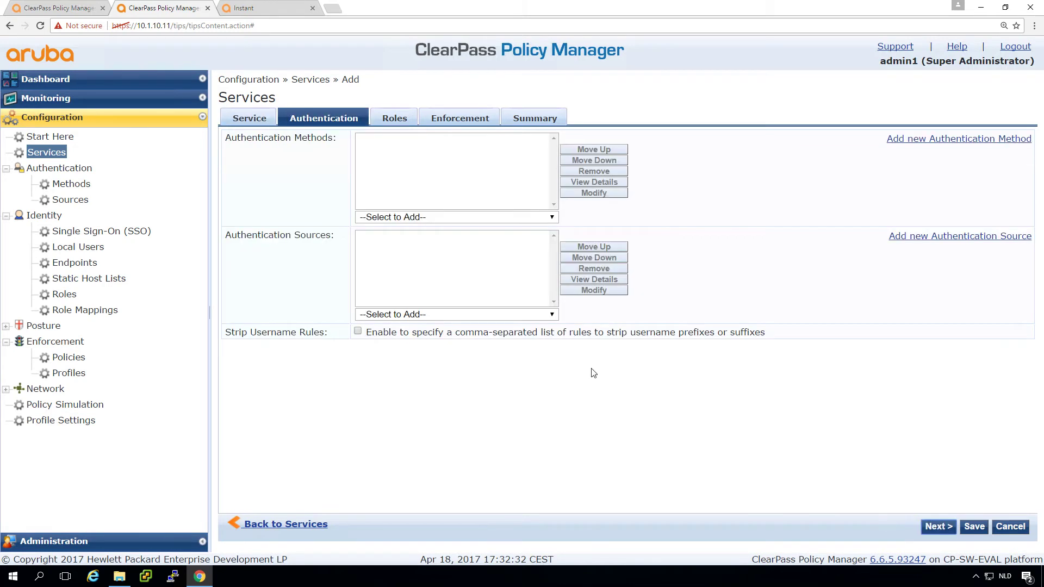
{"action": "left_click", "coordinate": [426, 217]}
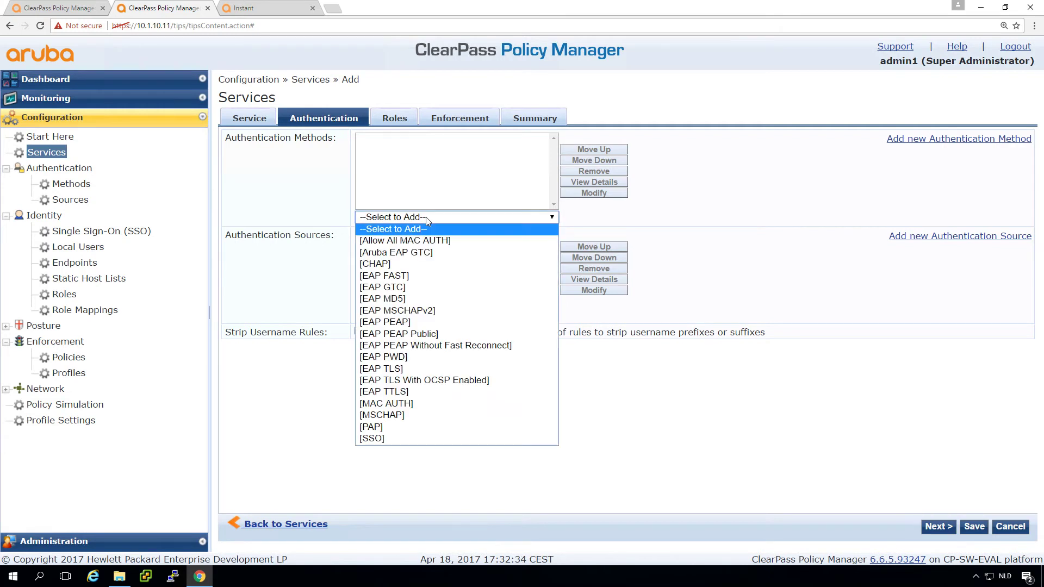
{"action": "left_click", "coordinate": [386, 427]}
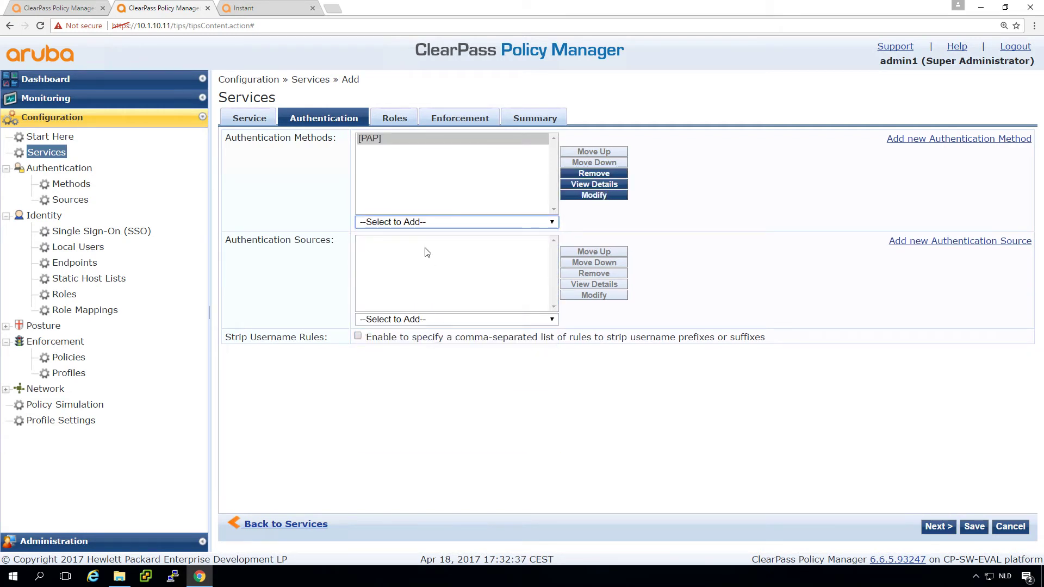
{"action": "left_click", "coordinate": [425, 320]}
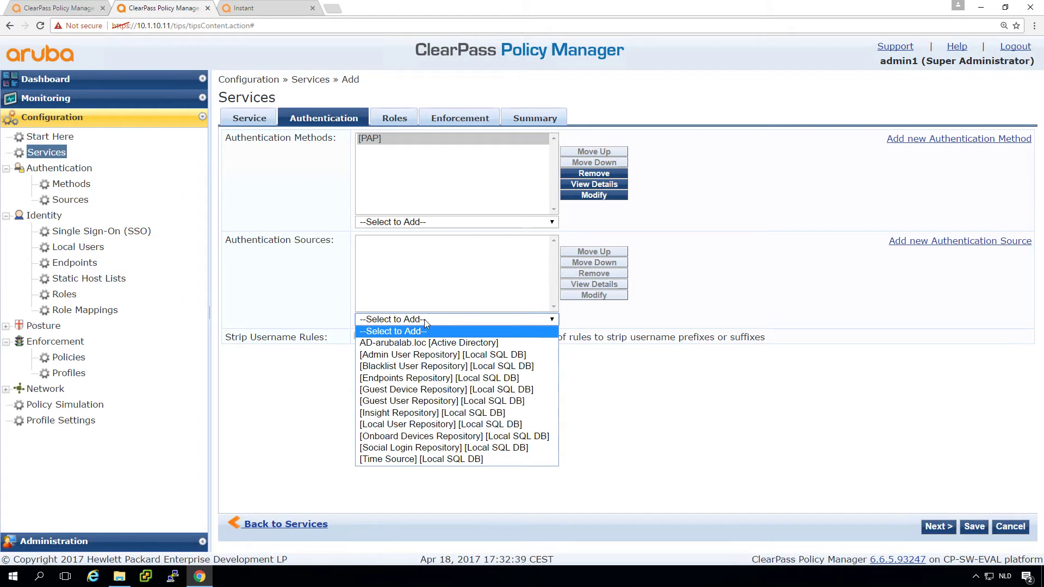
{"action": "left_click", "coordinate": [409, 221]}
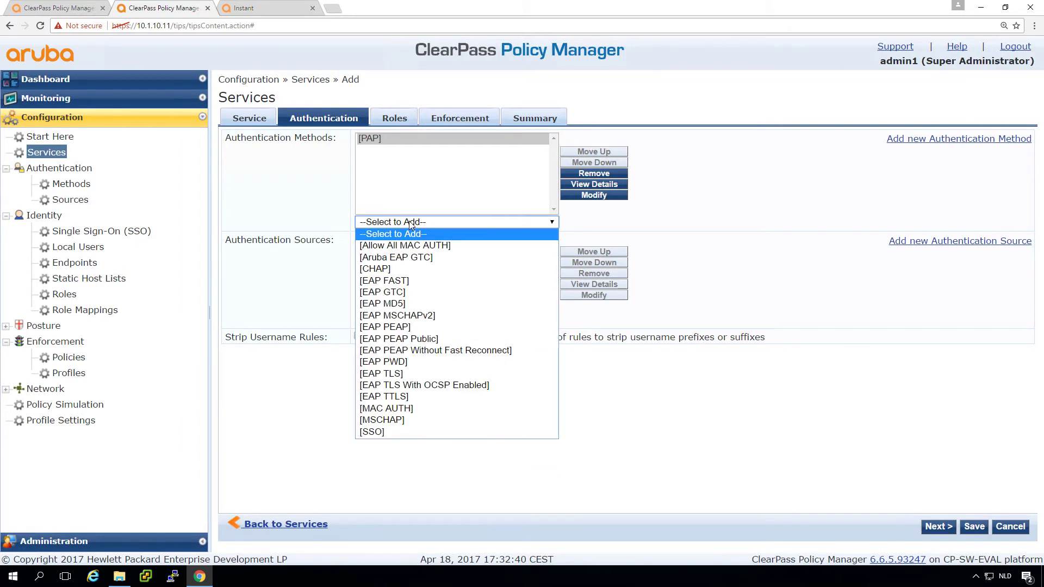
{"action": "left_click", "coordinate": [381, 268]}
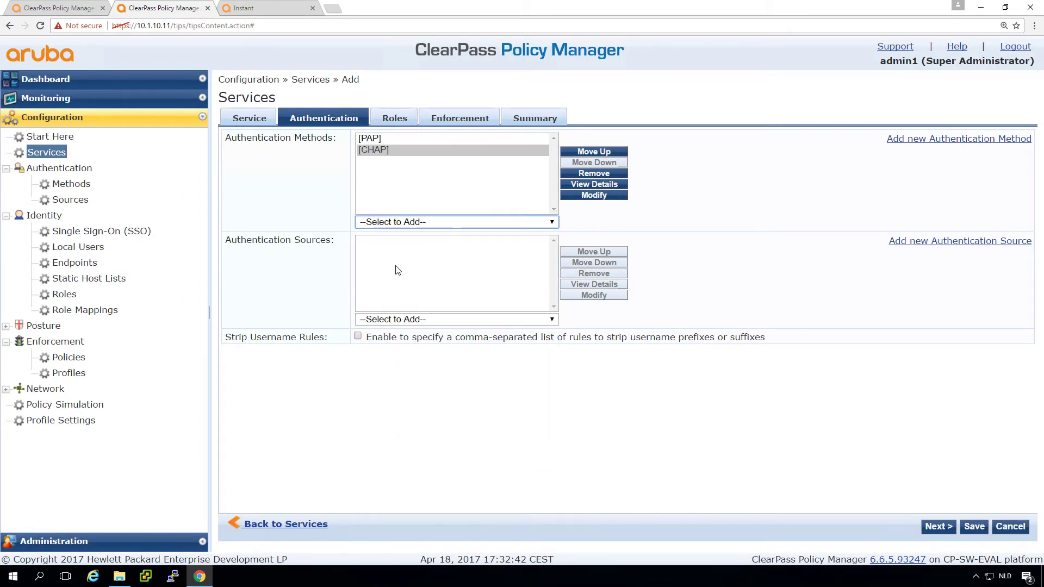
{"action": "left_click", "coordinate": [427, 321]}
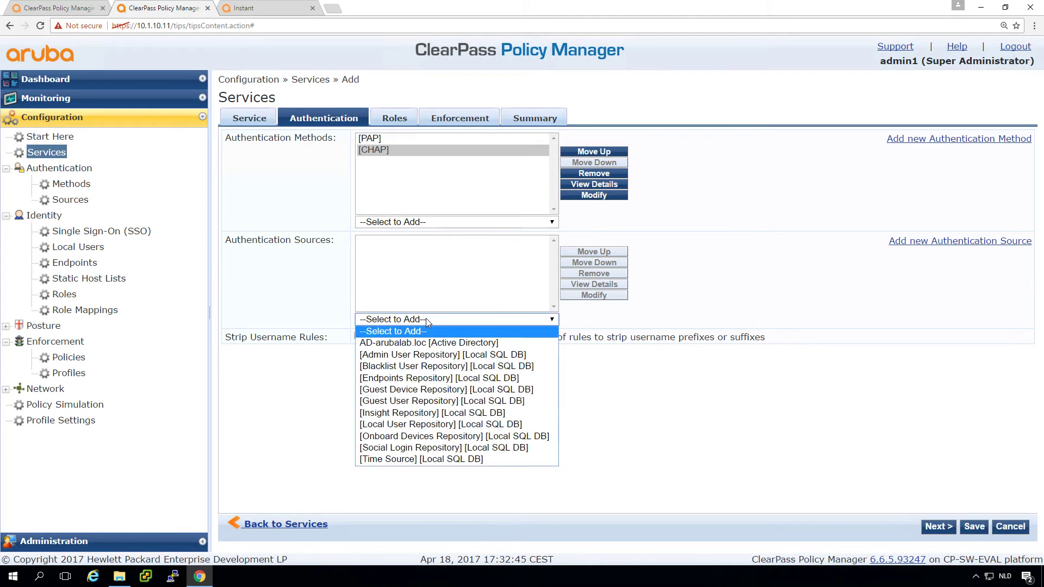
{"action": "left_click", "coordinate": [415, 342]}
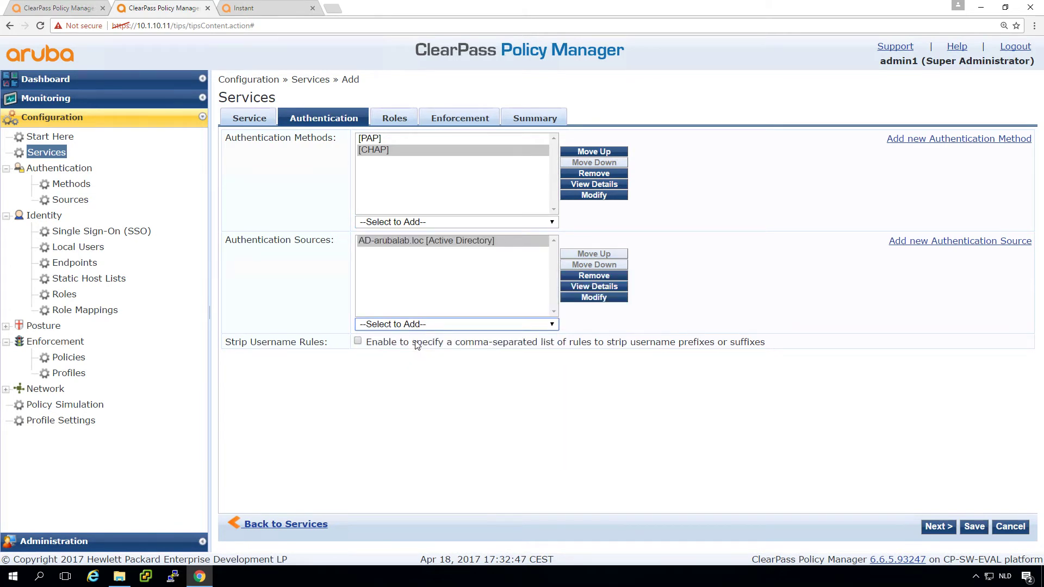
- Choose ws_Rolemapping as the Role Mapping Policy, then move to the Enforcement settings
{"action": "left_click", "coordinate": [396, 119]}
{"action": "left_click", "coordinate": [394, 139]}
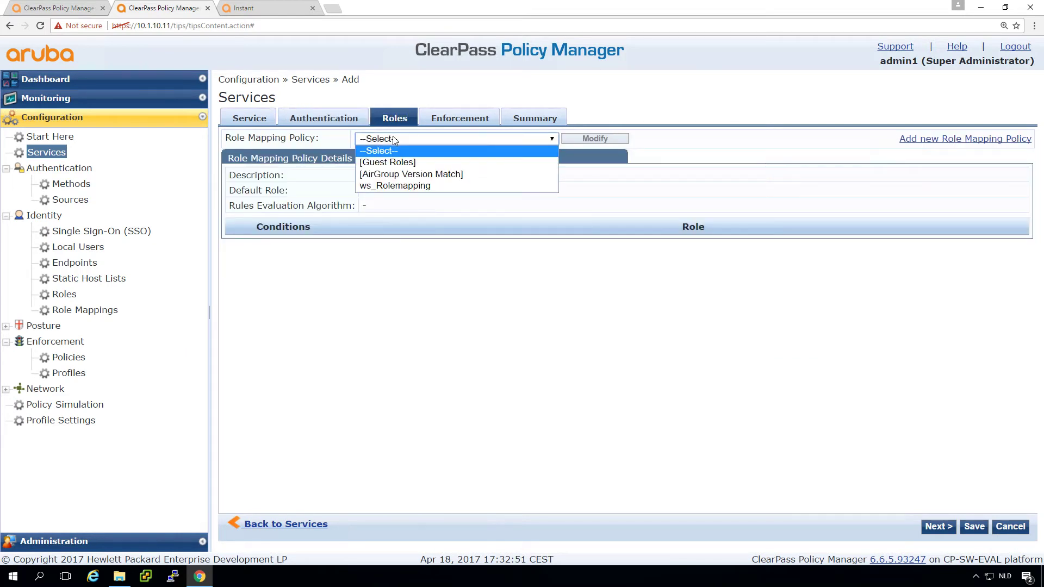
{"action": "left_click", "coordinate": [394, 186]}
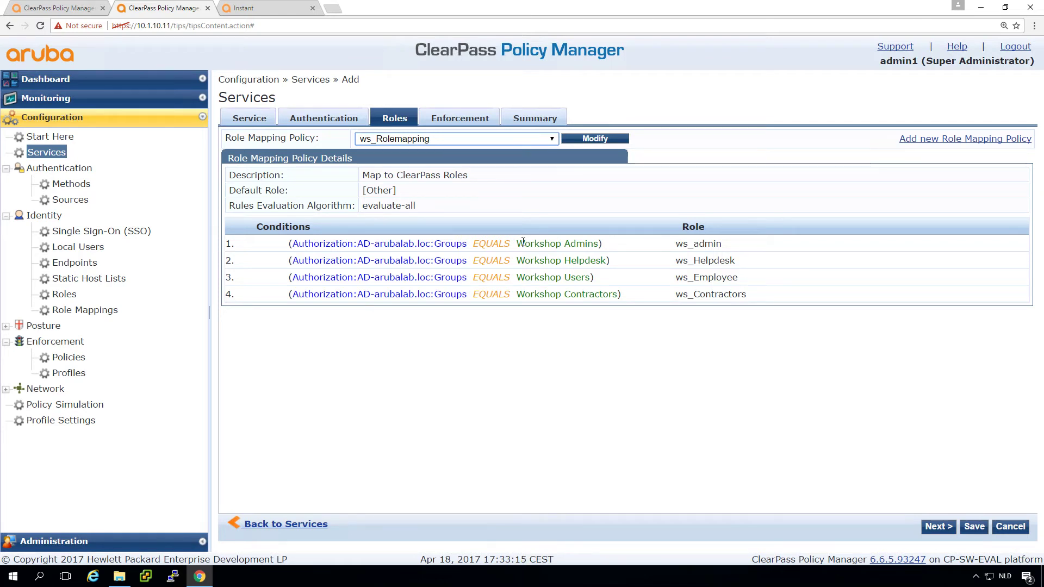
{"action": "left_click", "coordinate": [461, 119]}
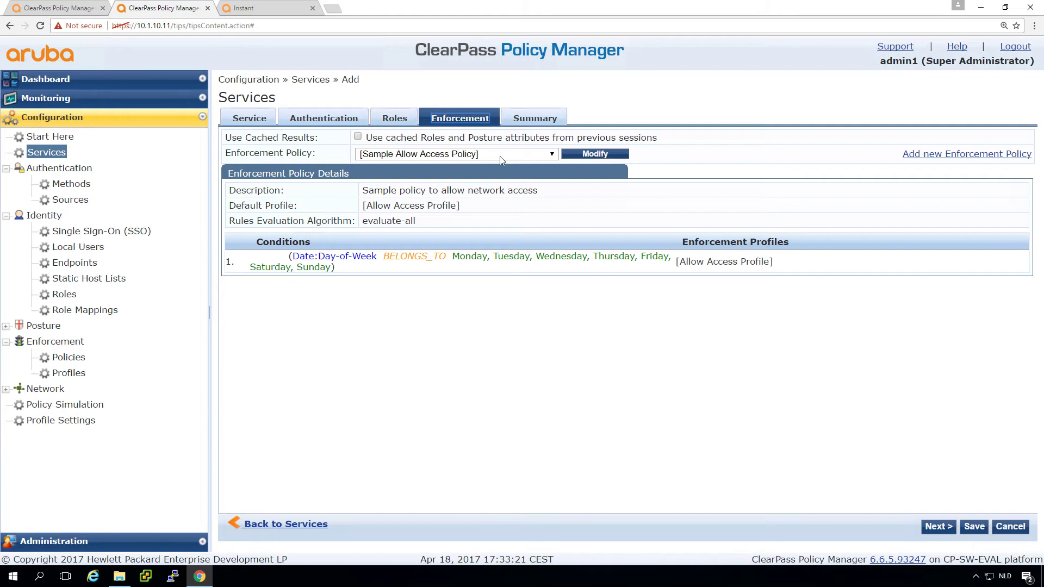
- Keep [Sample Allow Access Policy] for enforcement, review the Summary, and save ws_ArubaInstant_admin
{"action": "left_click", "coordinate": [500, 155]}
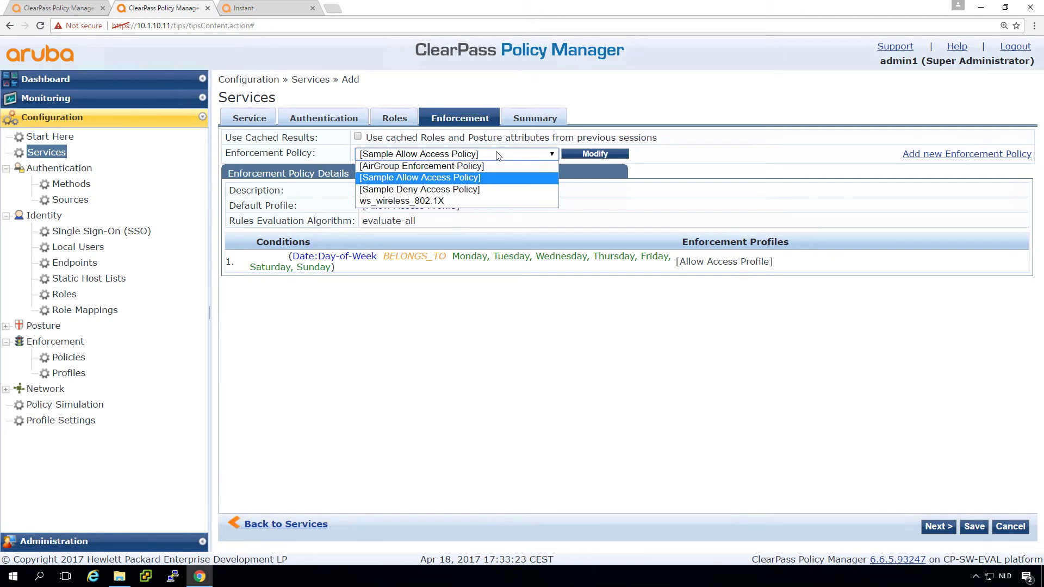
{"action": "left_click", "coordinate": [498, 155]}
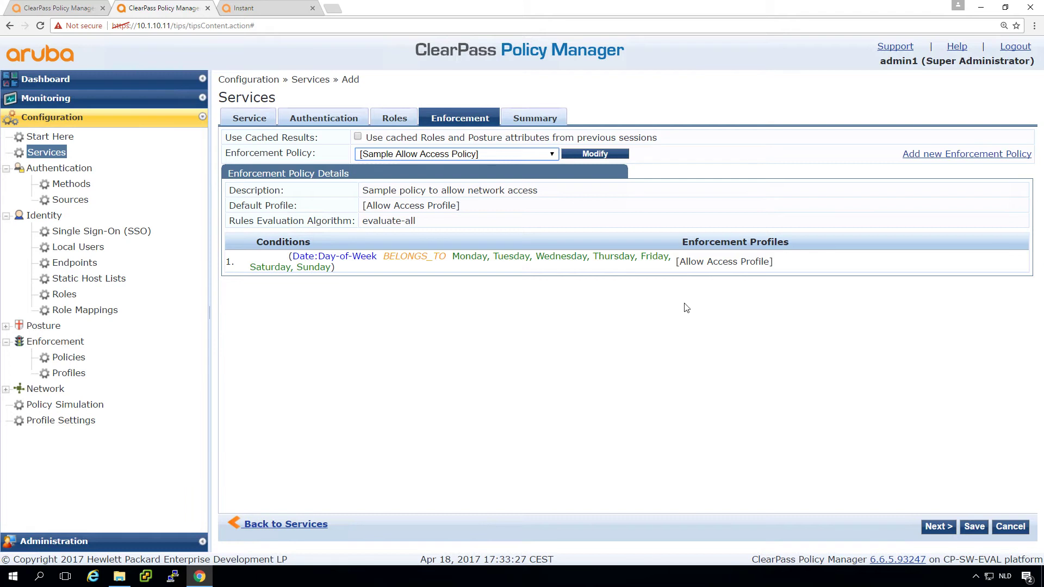
{"action": "left_click", "coordinate": [936, 526]}
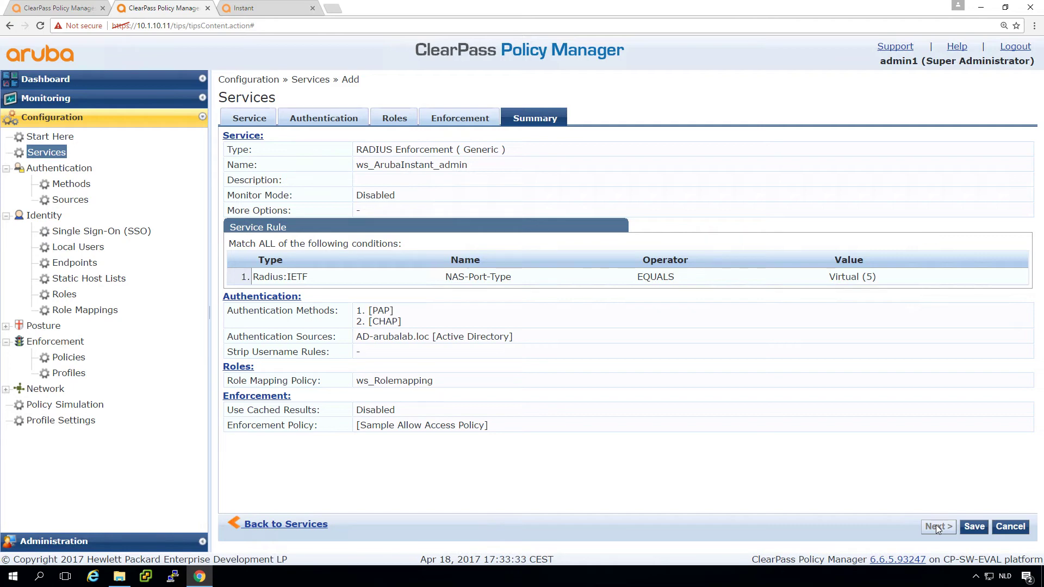
{"action": "left_click", "coordinate": [974, 528]}
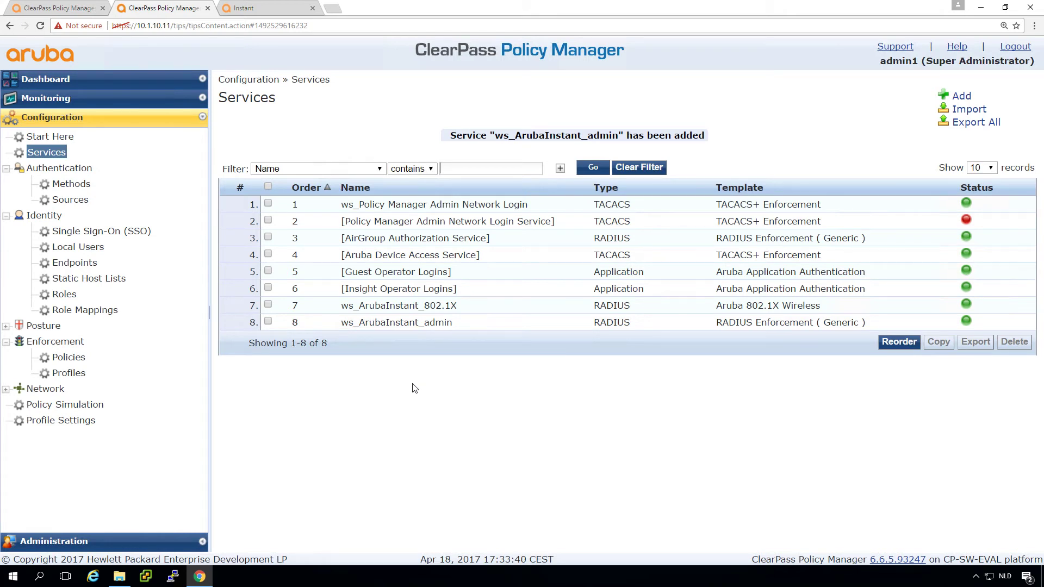
- Move ws_ArubaInstant_admin to the second position in the service order and save it
{"action": "left_click", "coordinate": [269, 322]}
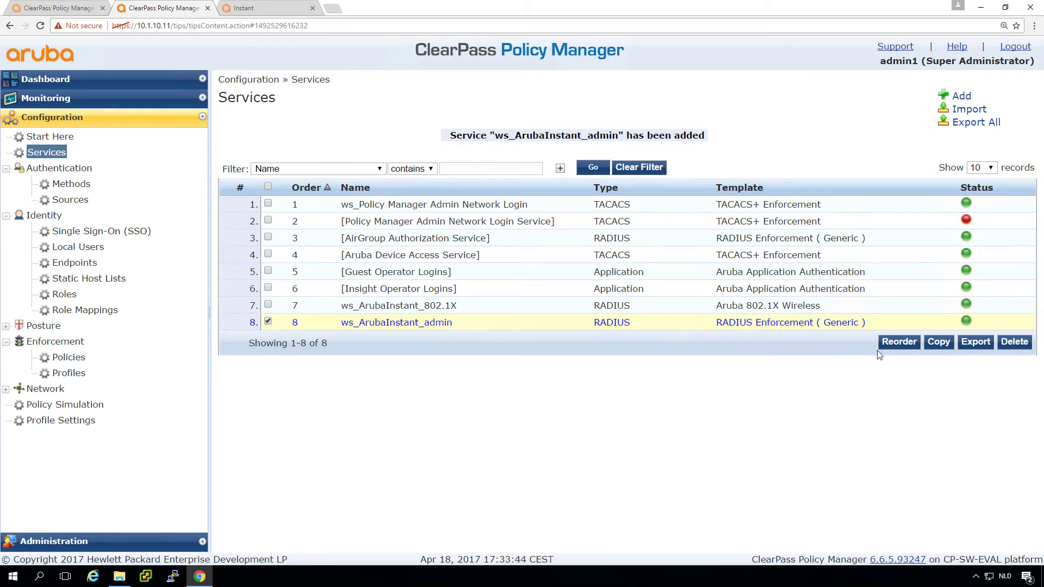
{"action": "left_click", "coordinate": [897, 342]}
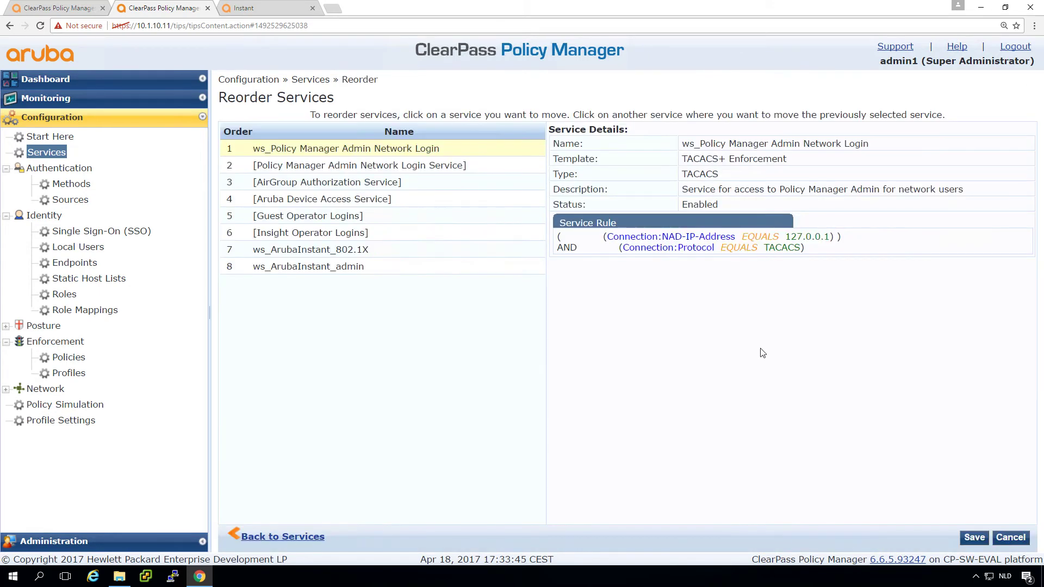
{"action": "left_click", "coordinate": [293, 267]}
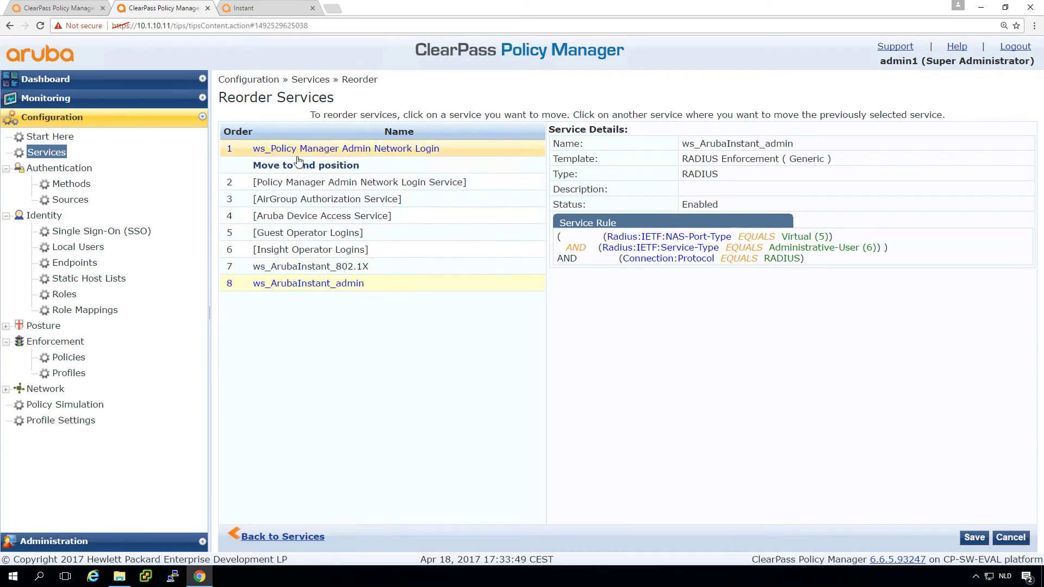
{"action": "left_click", "coordinate": [298, 160]}
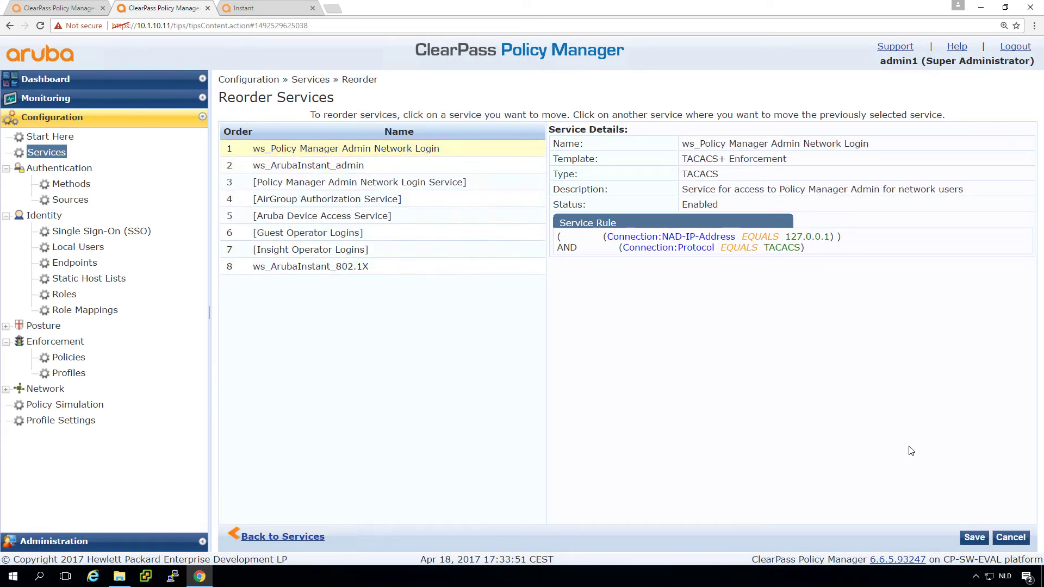
{"action": "left_click", "coordinate": [975, 538]}
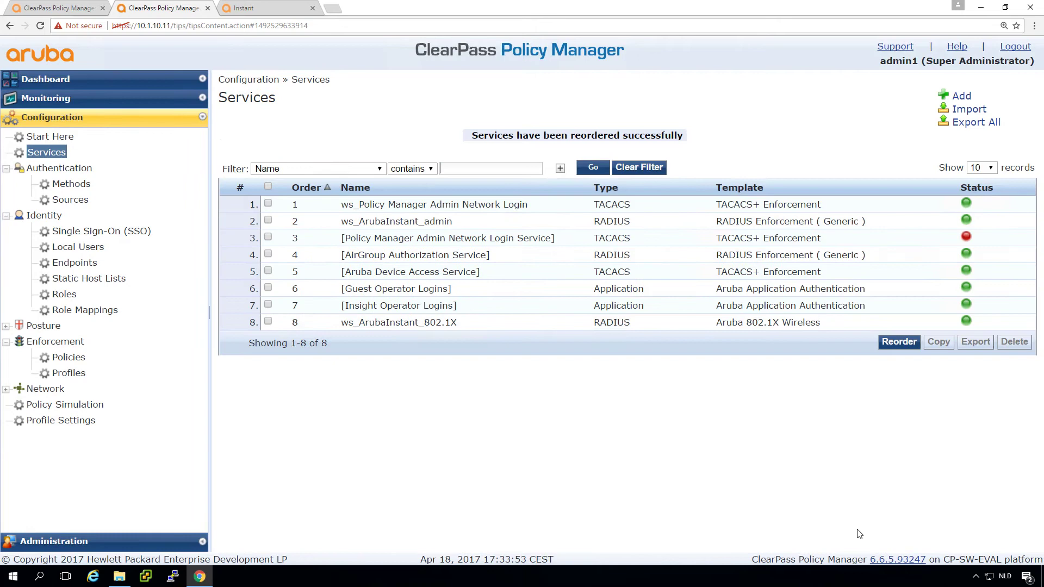
- Create the TACACS+ Enforcement service '---- Administrative logins -----' authenticating against [Admin User Repository]
{"action": "left_click", "coordinate": [961, 96]}
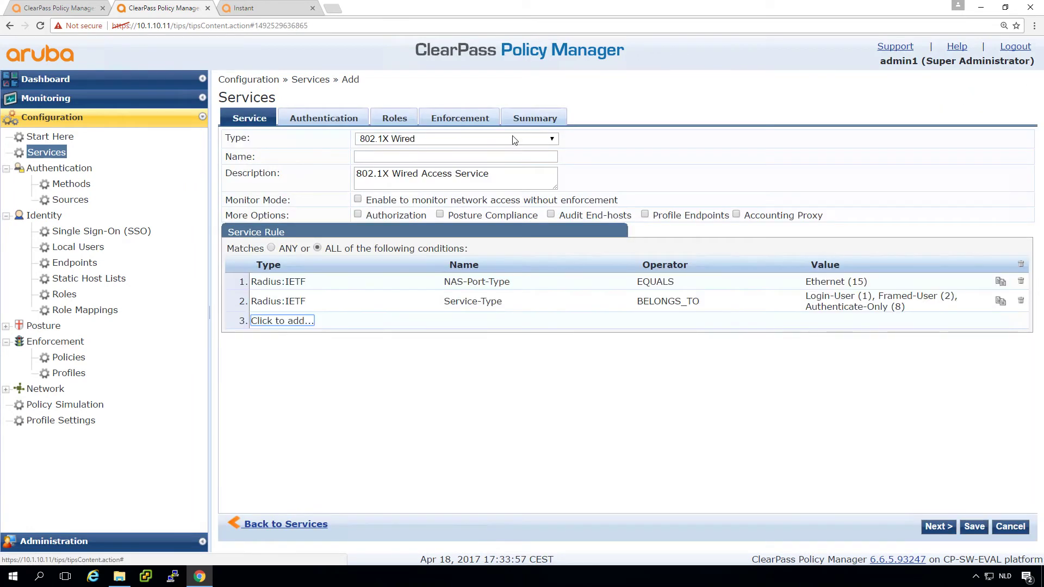
{"action": "left_click", "coordinate": [516, 139]}
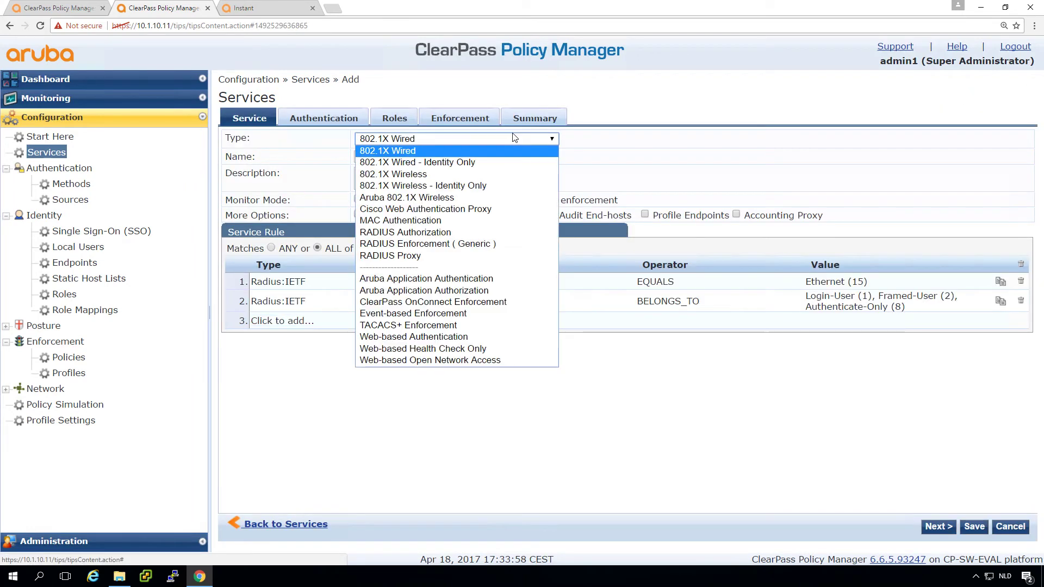
{"action": "left_click", "coordinate": [446, 325]}
{"action": "left_click", "coordinate": [410, 157]}
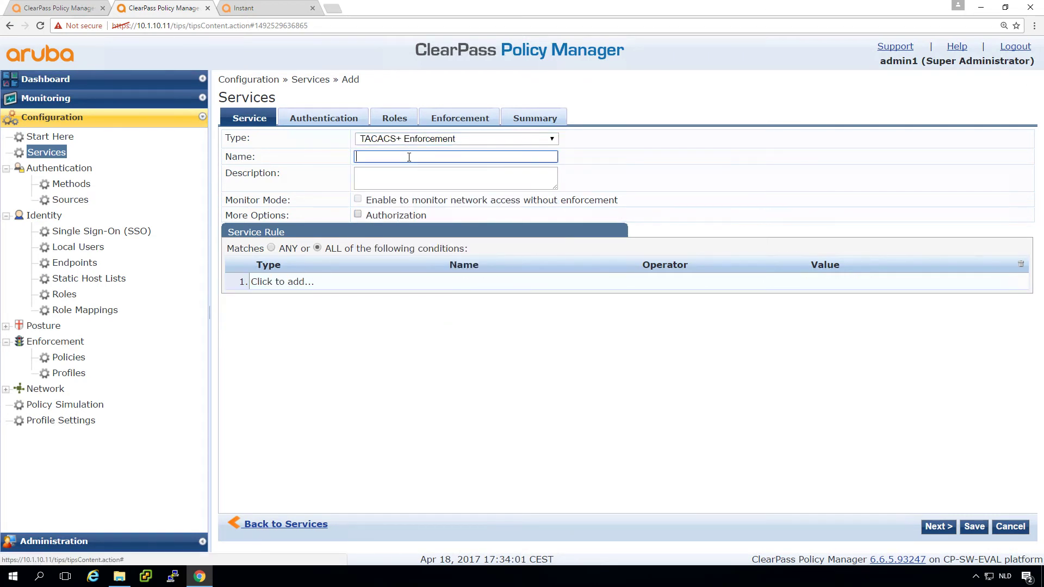
{"action": "type", "text": "---- A"}
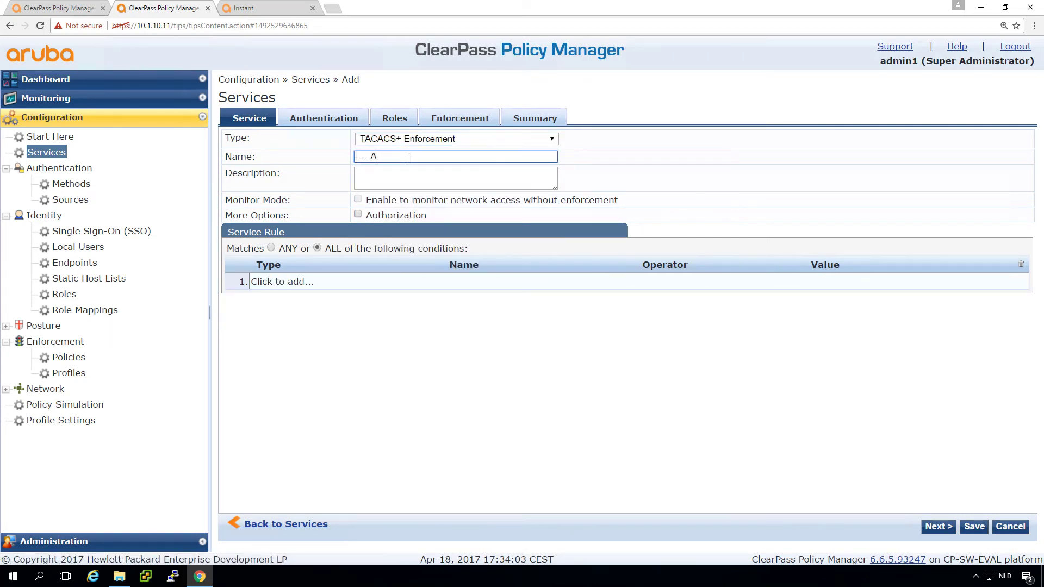
{"action": "type", "text": "dministrative logins -----"}
{"action": "left_click", "coordinate": [322, 121]}
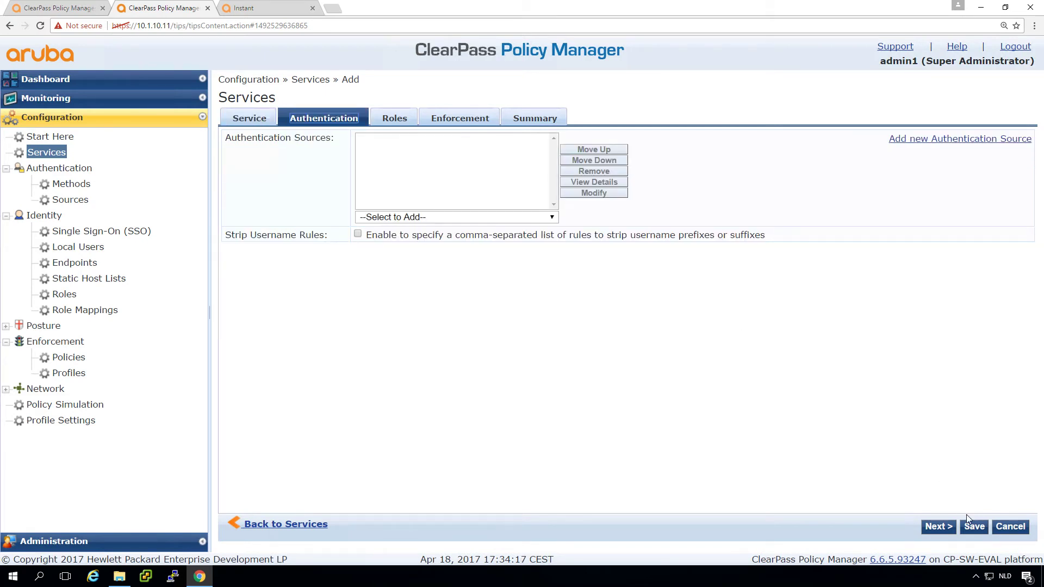
{"action": "left_click", "coordinate": [976, 528]}
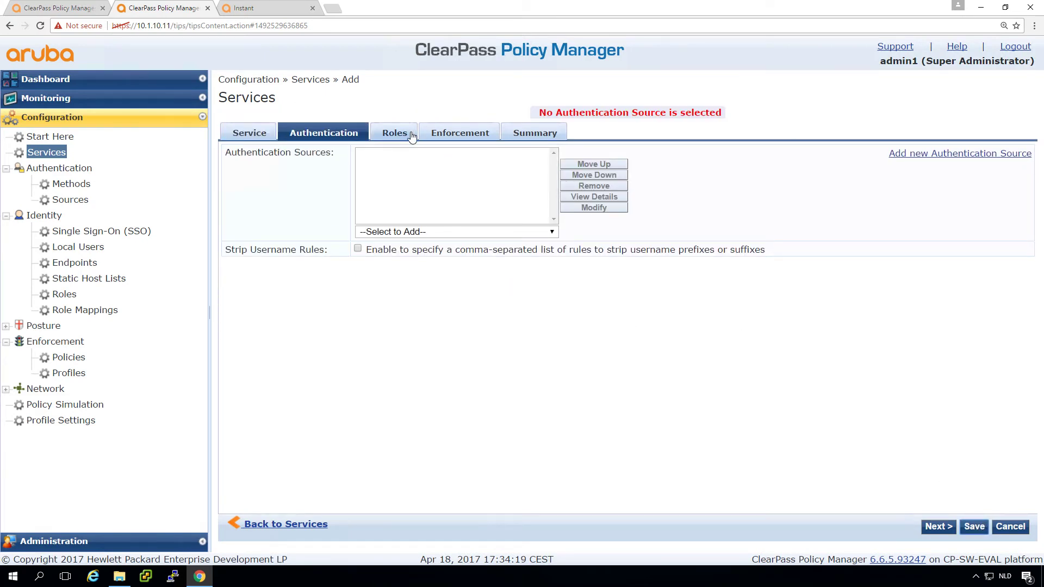
{"action": "left_click", "coordinate": [395, 232]}
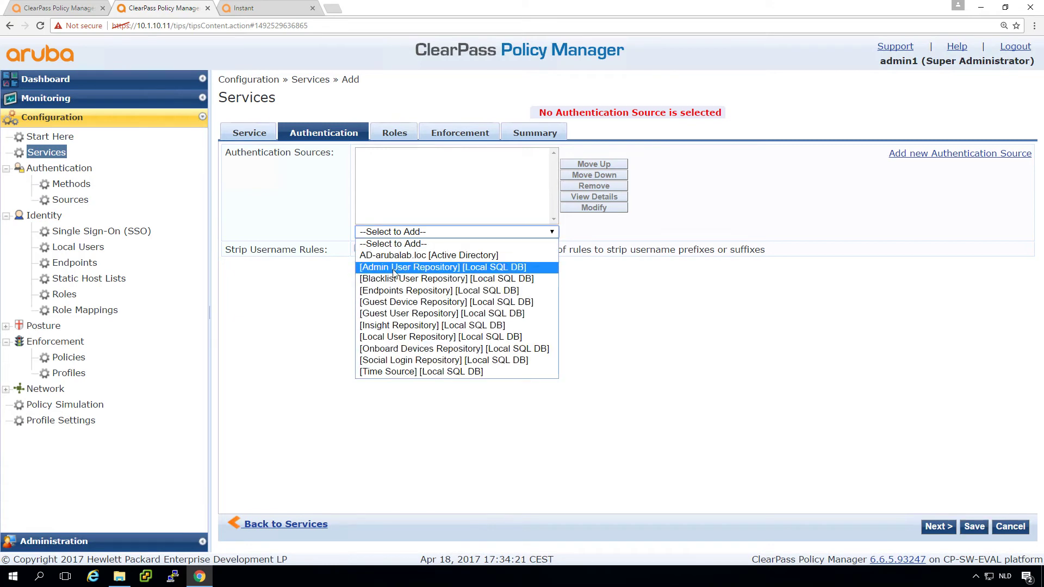
{"action": "left_click", "coordinate": [391, 267]}
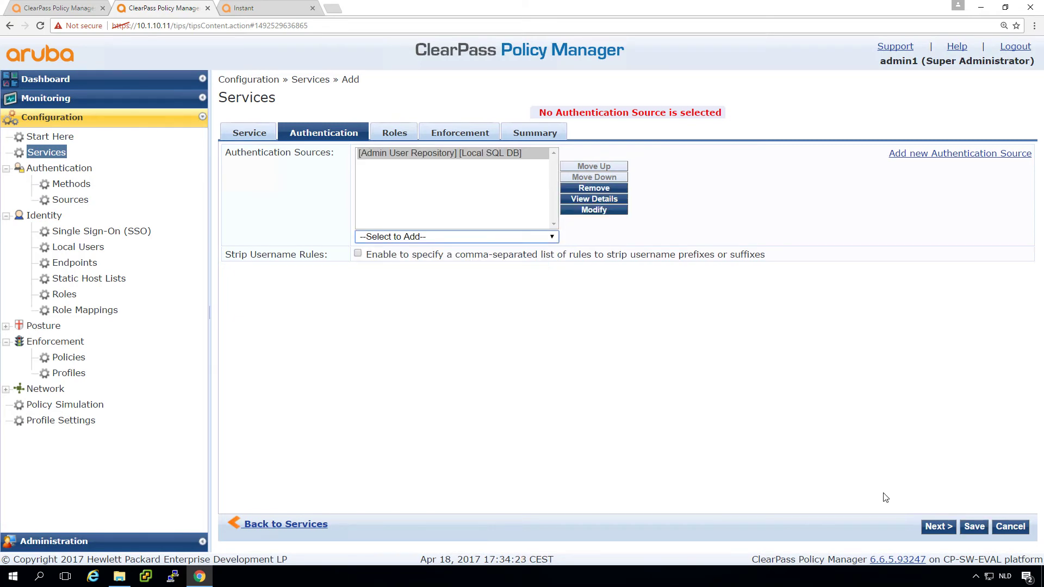
{"action": "left_click", "coordinate": [974, 526]}
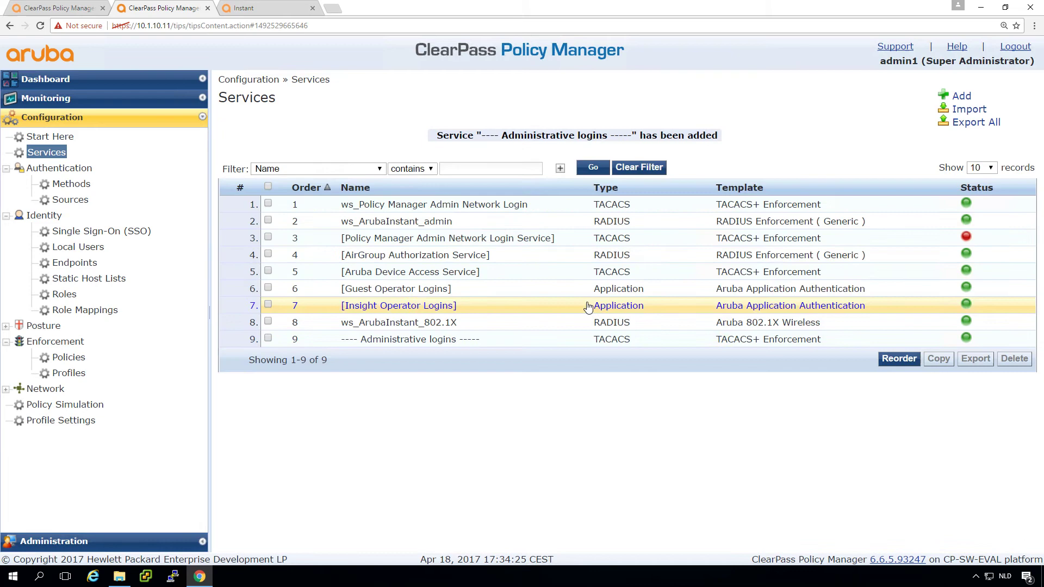
- Disable the Administrative logins service and move it to first in the saved service order
{"action": "left_click", "coordinate": [965, 338]}
{"action": "left_click", "coordinate": [899, 359]}
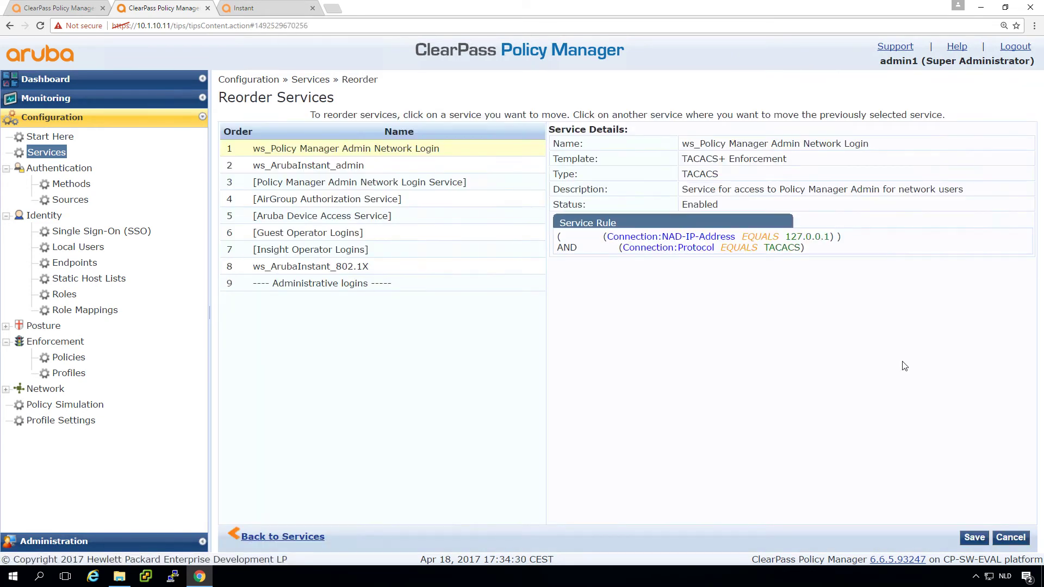
{"action": "left_click", "coordinate": [408, 283]}
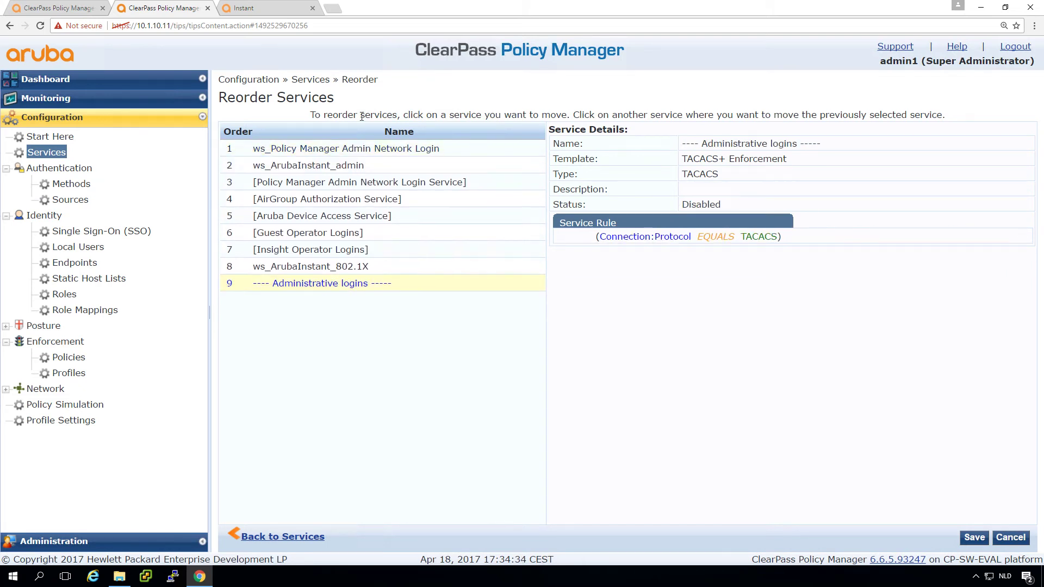
{"action": "left_click", "coordinate": [359, 131]}
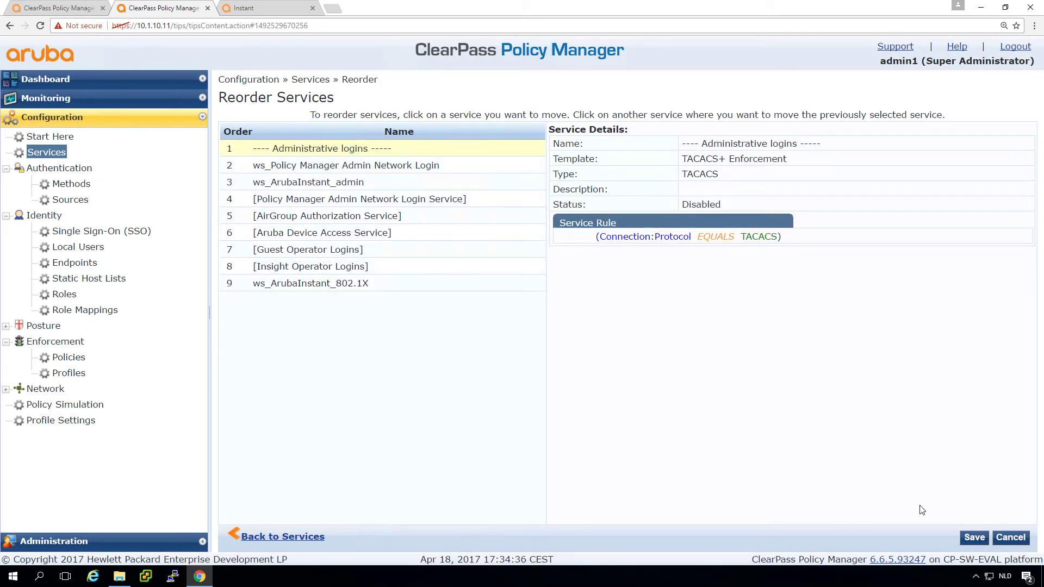
{"action": "left_click", "coordinate": [974, 538]}
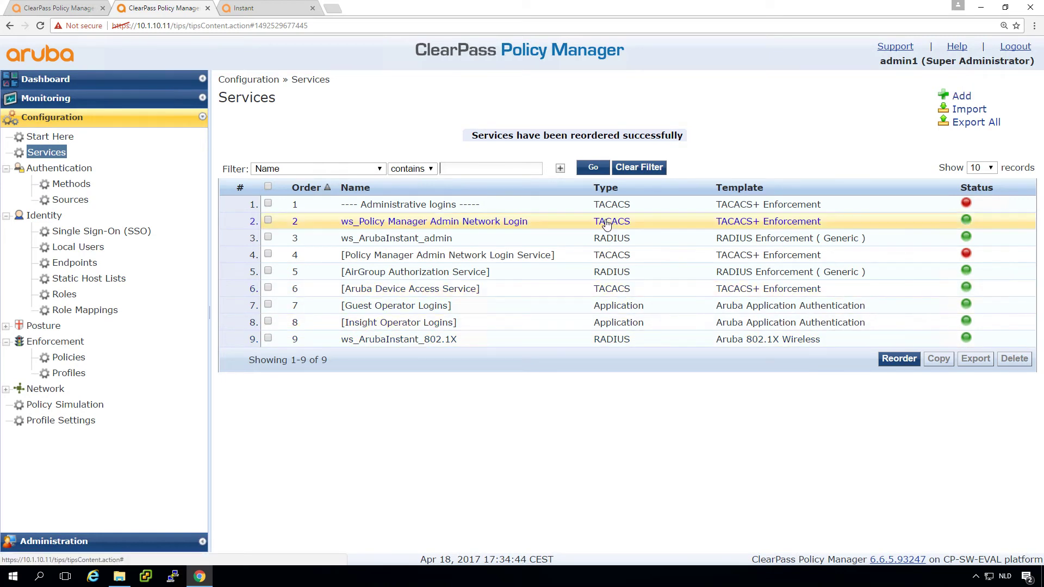
- Copy the Administrative logins service and save the copy renamed '---- Aruba Instant Wireless -----'
{"action": "left_click", "coordinate": [268, 204]}
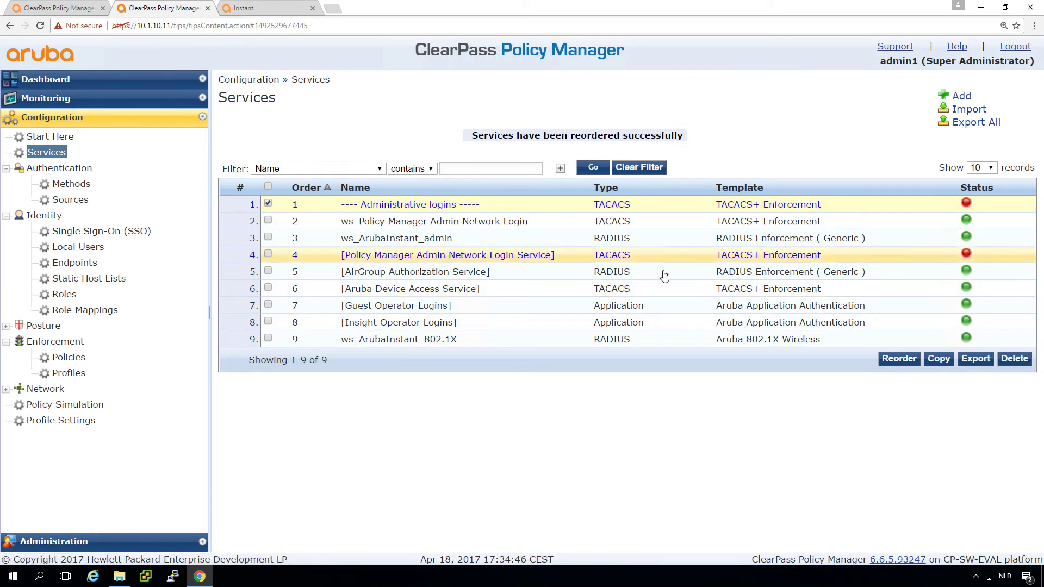
{"action": "left_click", "coordinate": [939, 359]}
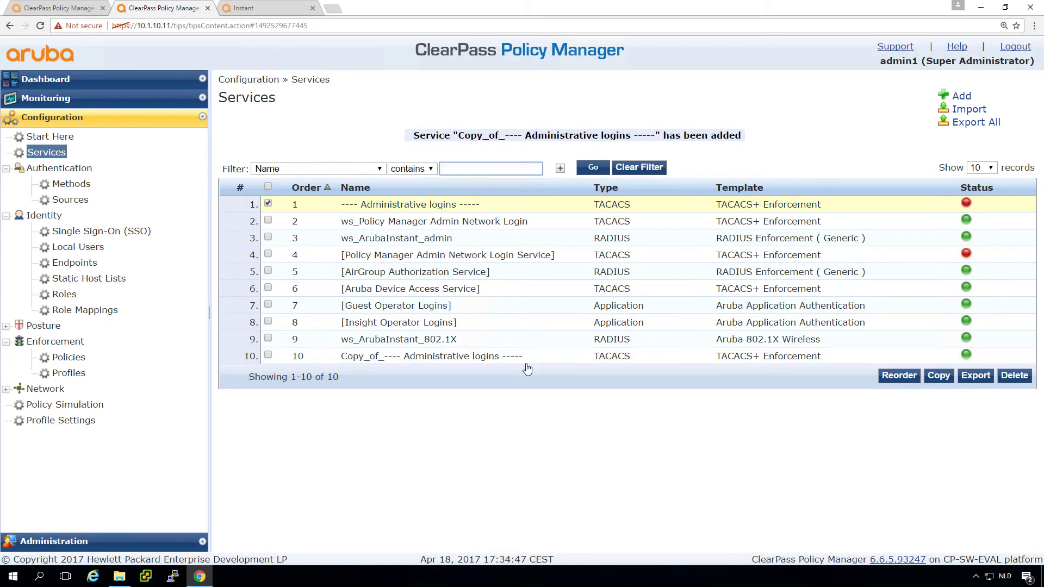
{"action": "left_click", "coordinate": [478, 357]}
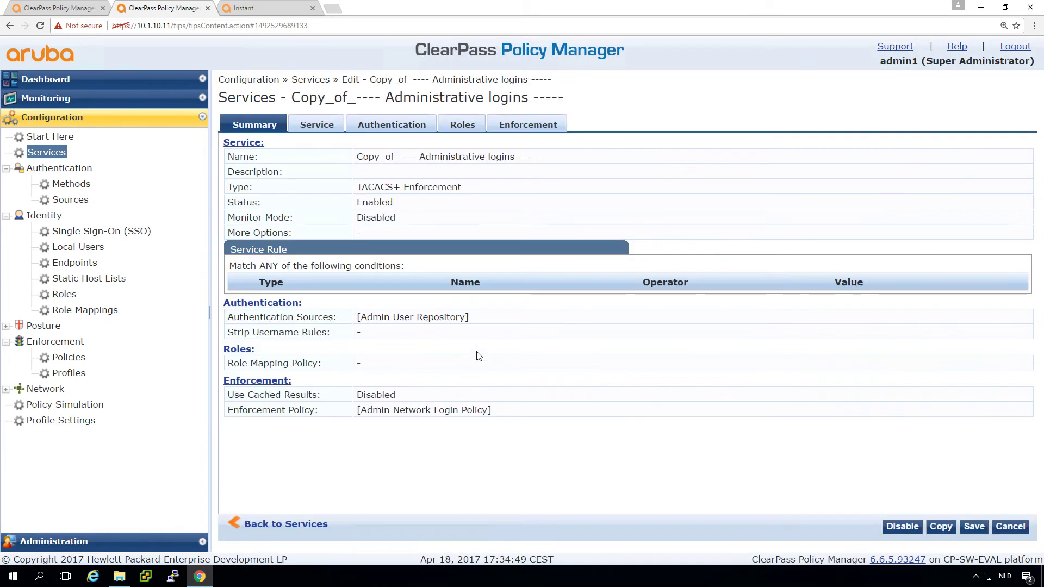
{"action": "left_click", "coordinate": [317, 124]}
{"action": "left_click", "coordinate": [394, 144]}
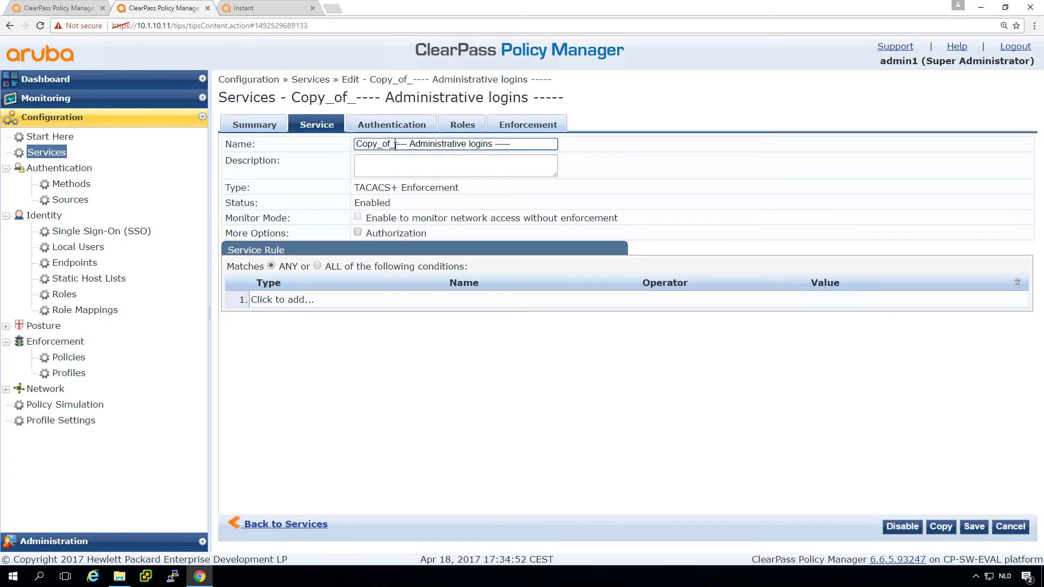
{"action": "key", "text": "BackSpace"}
{"action": "key", "text": "BackSpace"}
{"action": "key", "text": "BackSpace"}
{"action": "key", "text": "BackSpace"}
{"action": "key", "text": "BackSpace"}
{"action": "key", "text": "BackSpace"}
{"action": "key", "text": "BackSpace"}
{"action": "key", "text": "BackSpace"}
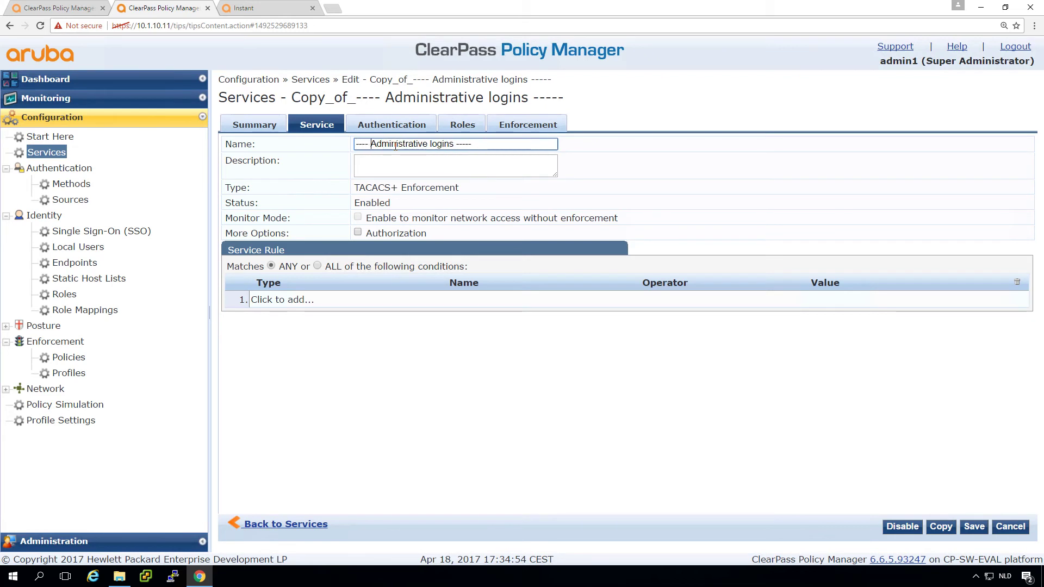
{"action": "key", "text": "shift+Right"}
{"action": "key", "text": "shift+Right"}
{"action": "key", "text": "shift+Right"}
{"action": "key", "text": "shift+Right"}
{"action": "key", "text": "shift+Right"}
{"action": "key", "text": "shift+Right"}
{"action": "key", "text": "shift+Right"}
{"action": "key", "text": "shift+Right"}
{"action": "key", "text": "shift+Right"}
{"action": "key", "text": "shift+Right"}
{"action": "key", "text": "shift+Right"}
{"action": "key", "text": "shift+Right"}
{"action": "key", "text": "shift+Right"}
{"action": "key", "text": "shift+Right"}
{"action": "key", "text": "shift+Right"}
{"action": "key", "text": "shift+Right"}
{"action": "key", "text": "shift+Right"}
{"action": "key", "text": "shift+Right"}
{"action": "key", "text": "shift+Right"}
{"action": "key", "text": "shift+Right"}
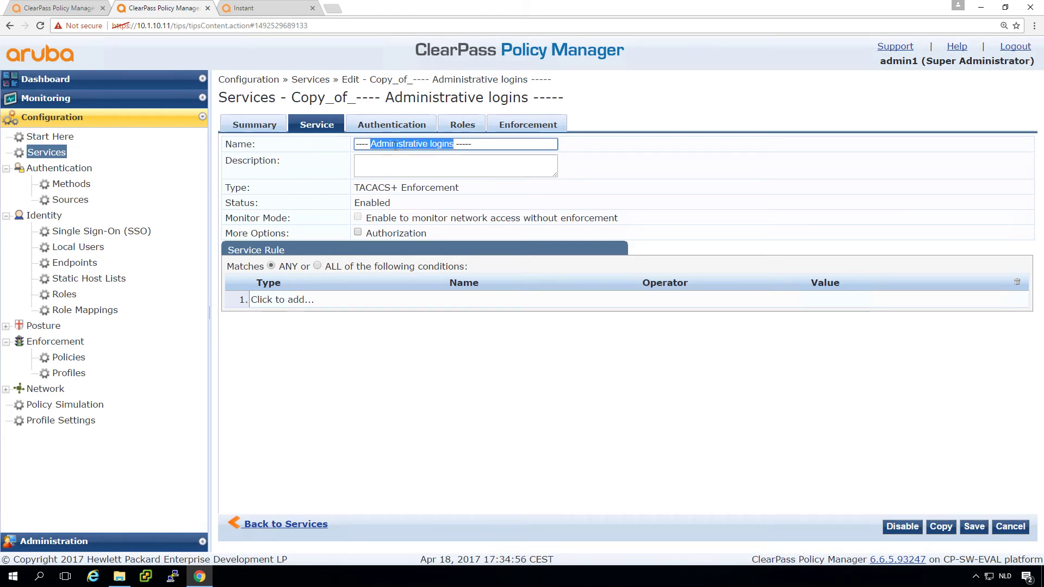
{"action": "type", "text": "Aruba"}
{"action": "type", "text": " Instant Wirle"}
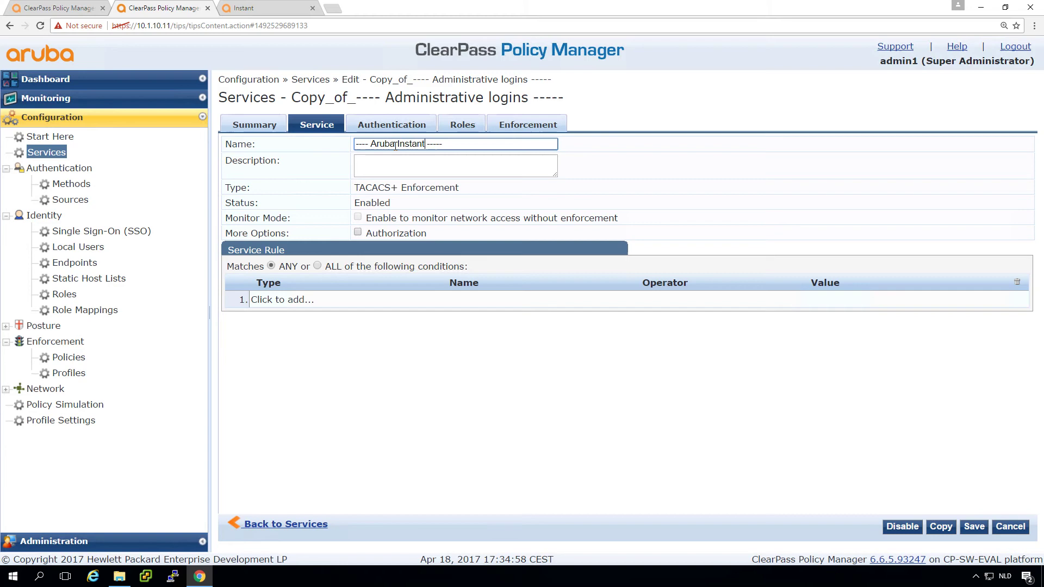
{"action": "key", "text": "BackSpace"}
{"action": "key", "text": "BackSpace"}
{"action": "type", "text": "e "}
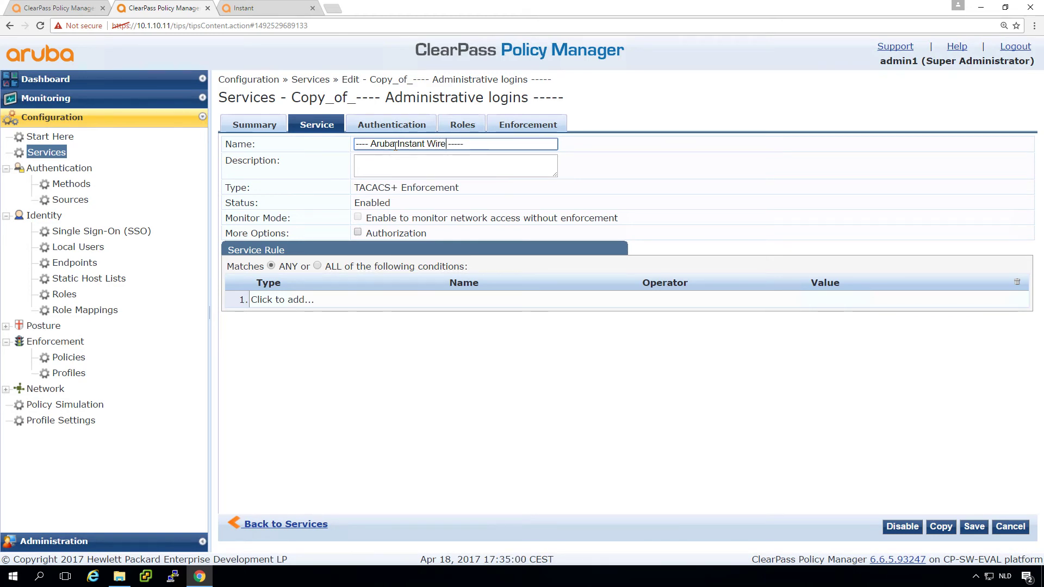
{"action": "type", "text": "less"}
{"action": "left_click", "coordinate": [974, 527]}
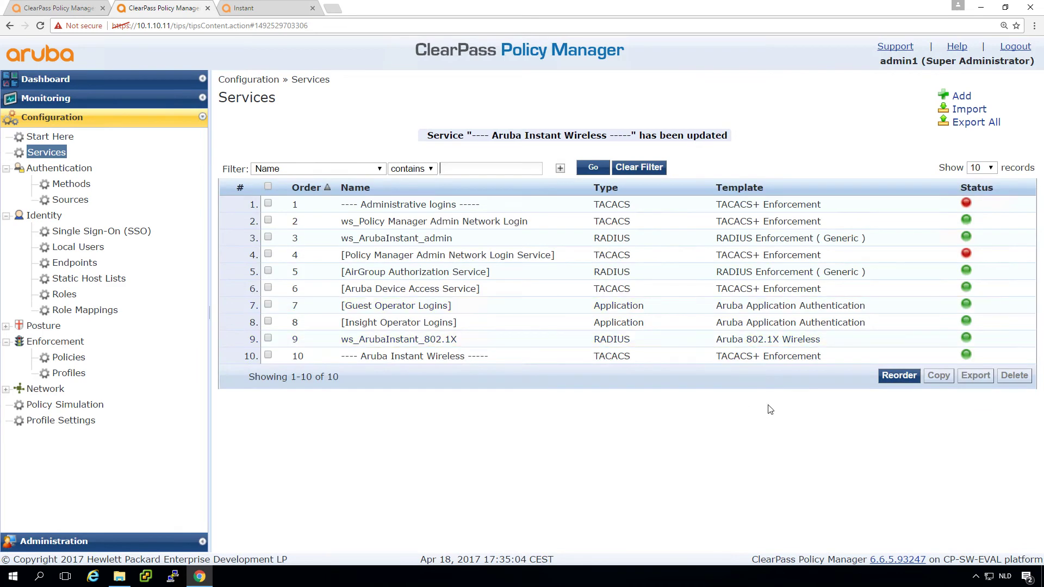
- Move Aruba Instant Wireless to ninth, above ws_ArubaInstant_802.1X, save the order, and disable it
{"action": "left_click", "coordinate": [890, 379]}
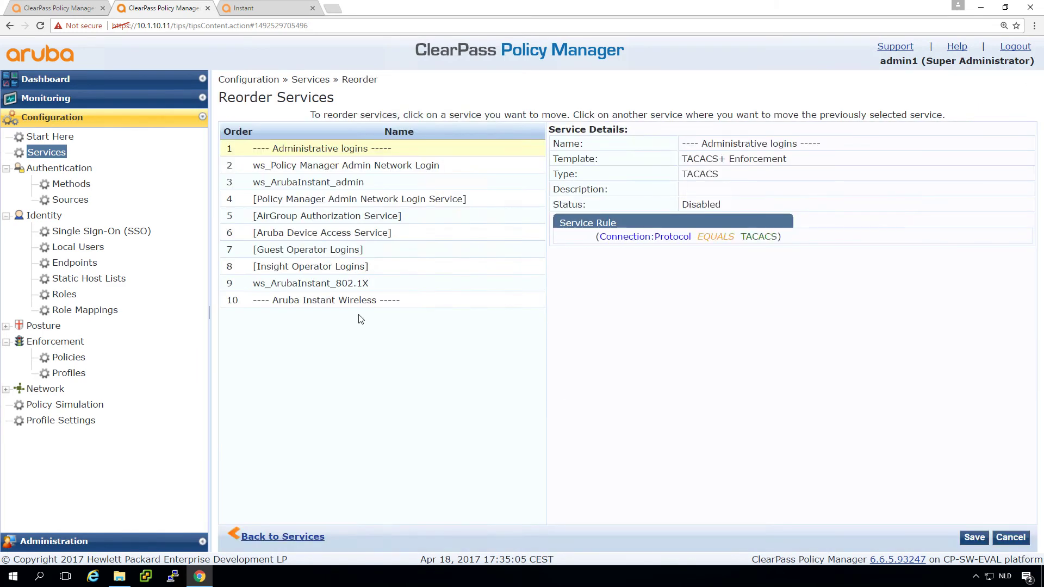
{"action": "left_click", "coordinate": [354, 301]}
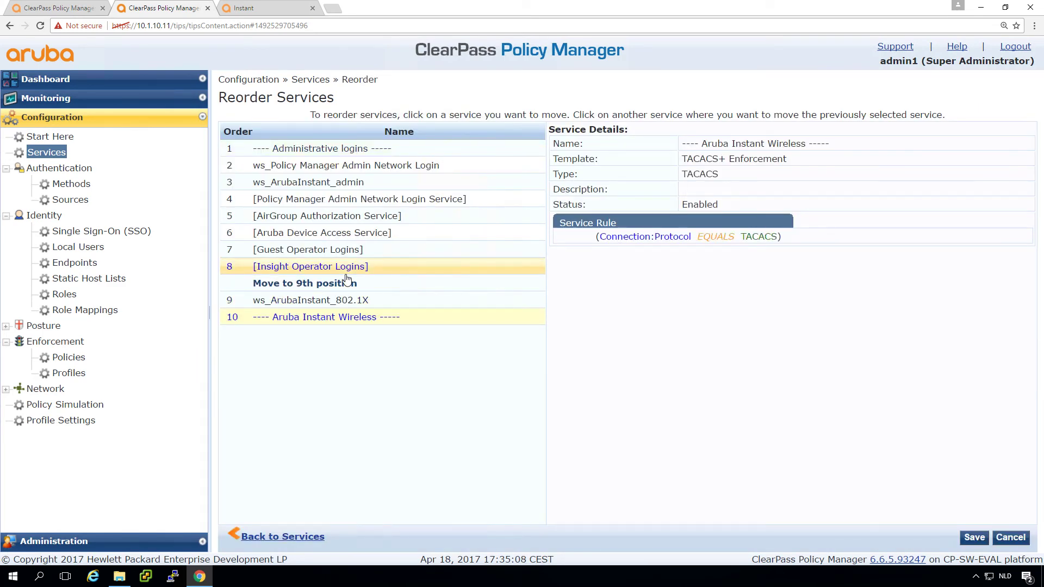
{"action": "left_click", "coordinate": [347, 282]}
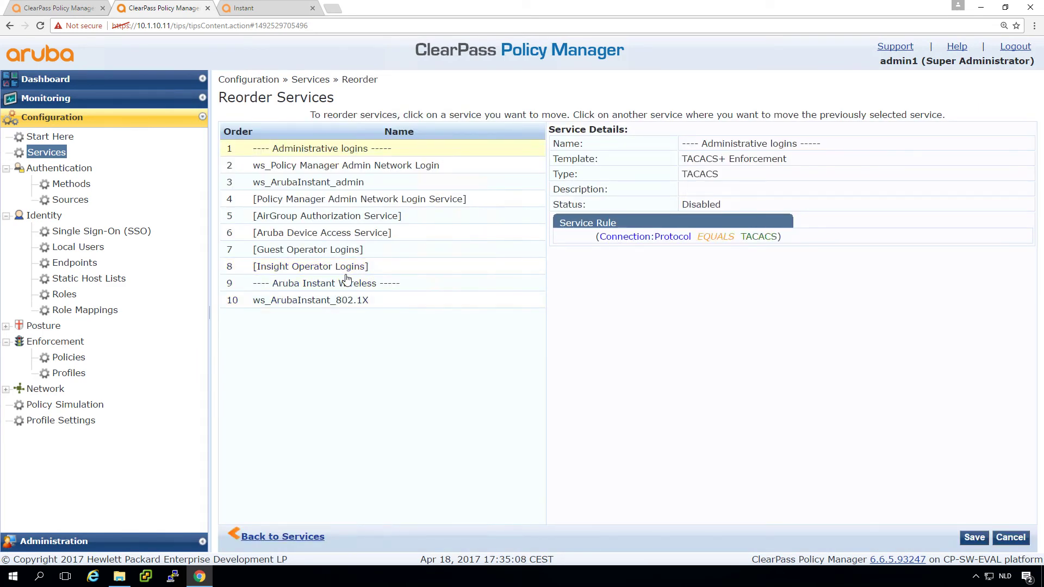
{"action": "left_click", "coordinate": [972, 538]}
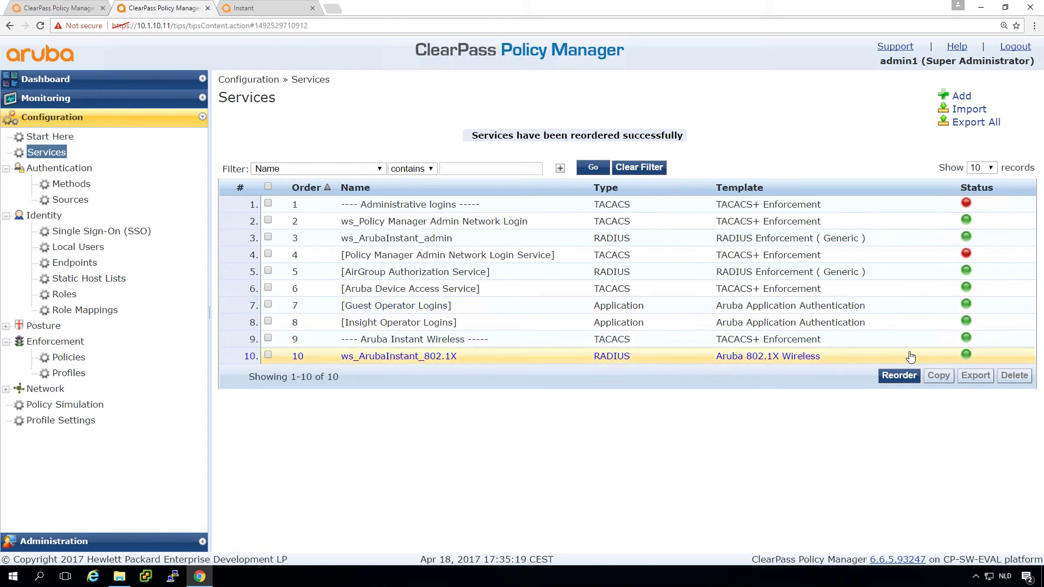
{"action": "left_click", "coordinate": [966, 340]}
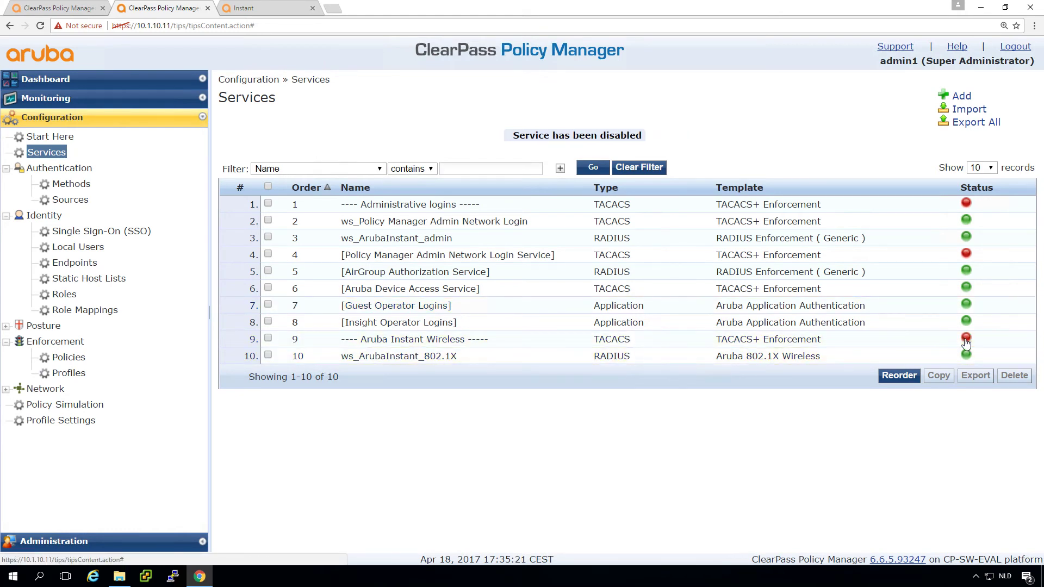
- Log in to the Instant virtual controller as admin1 with its password
{"action": "left_click", "coordinate": [250, 8]}
{"action": "left_click", "coordinate": [529, 261]}
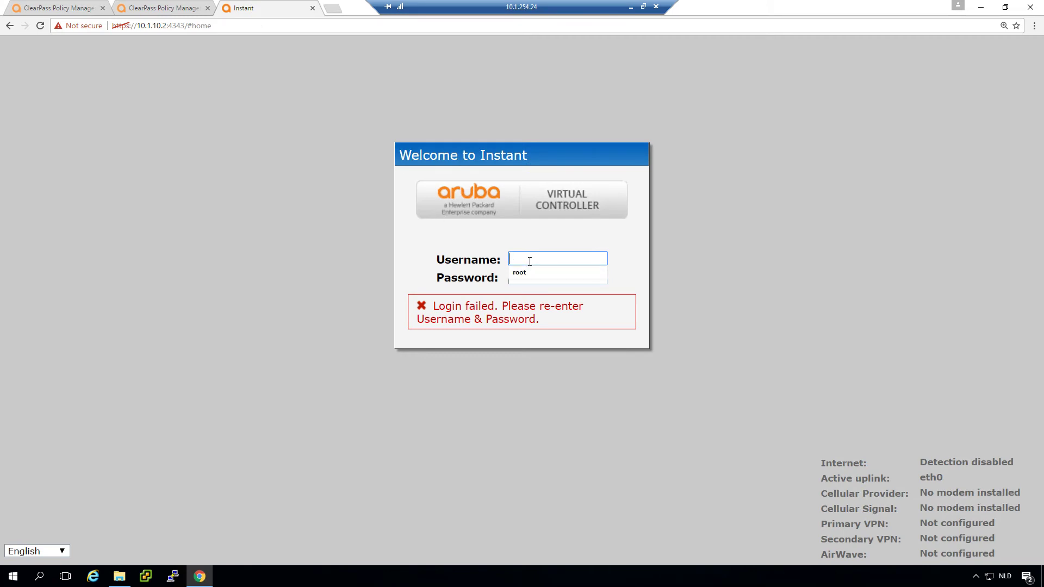
{"action": "type", "text": "admin"}
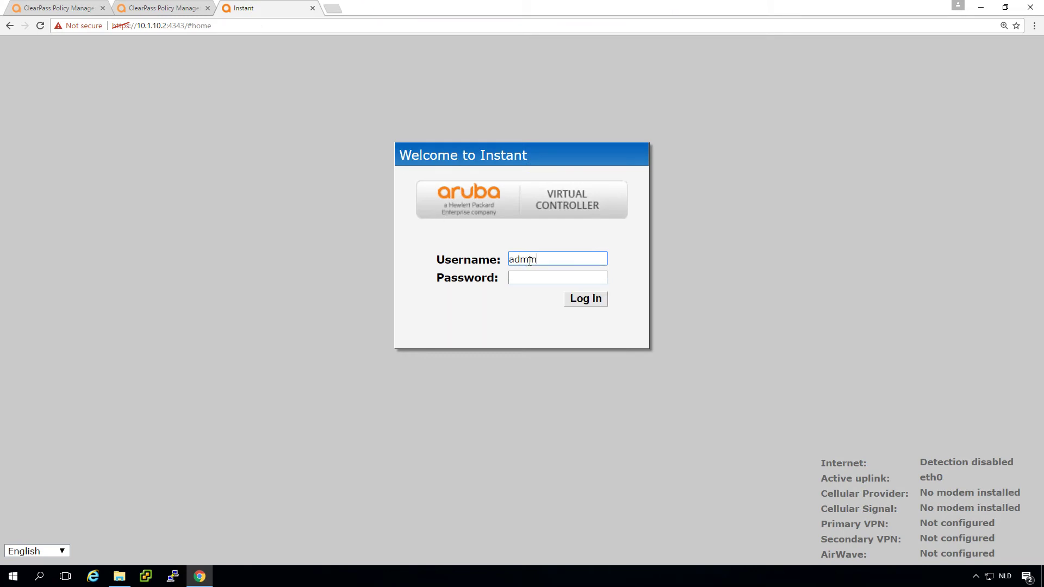
{"action": "type", "text": "1"}
{"action": "key", "text": "Tab"}
{"action": "type", "text": "admin"}
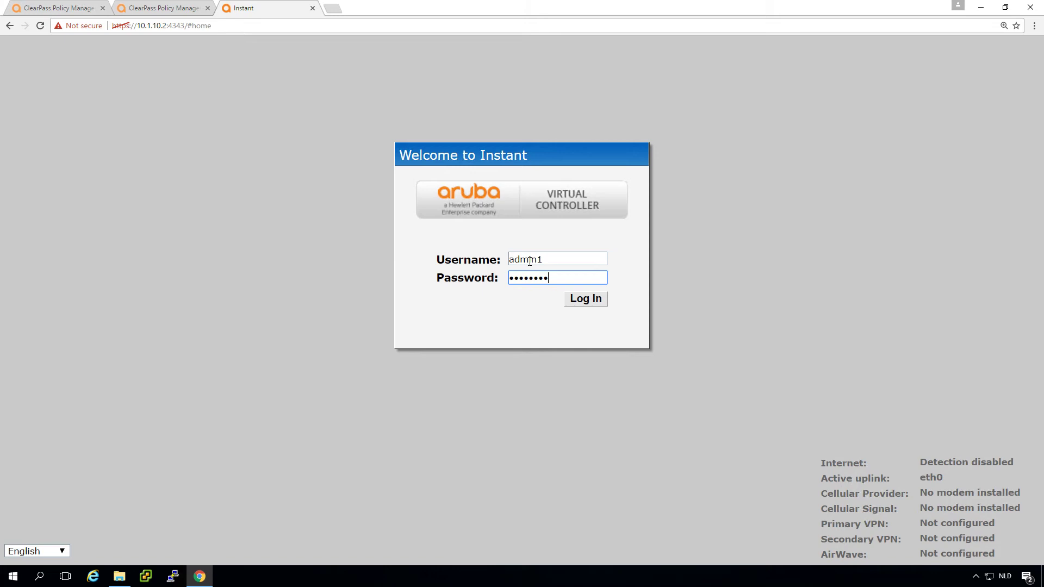
{"action": "key", "text": "Return"}
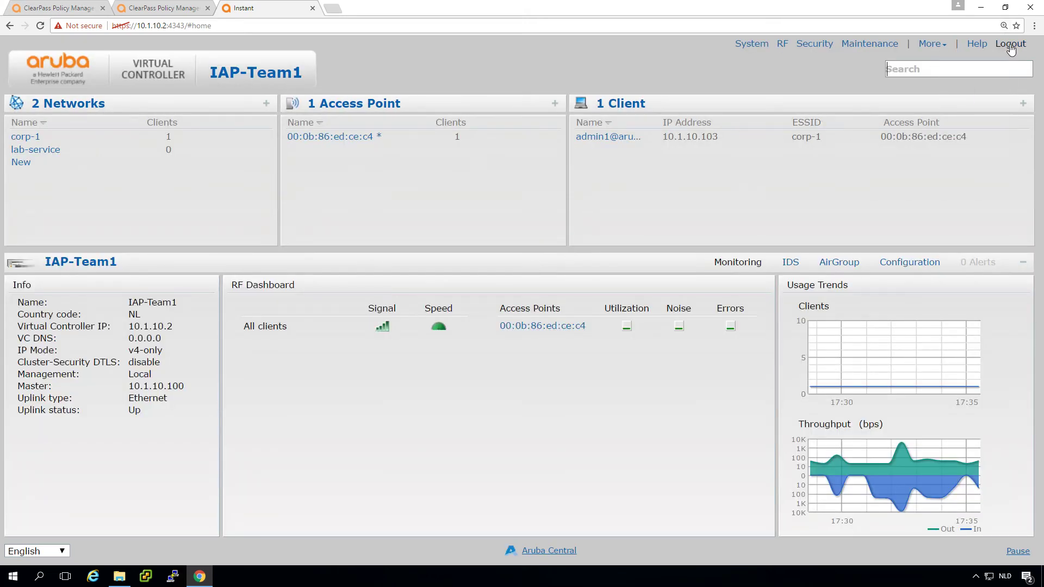
- Log out and sign back in as user1 with its password
{"action": "left_click", "coordinate": [1011, 44]}
{"action": "left_click", "coordinate": [556, 259]}
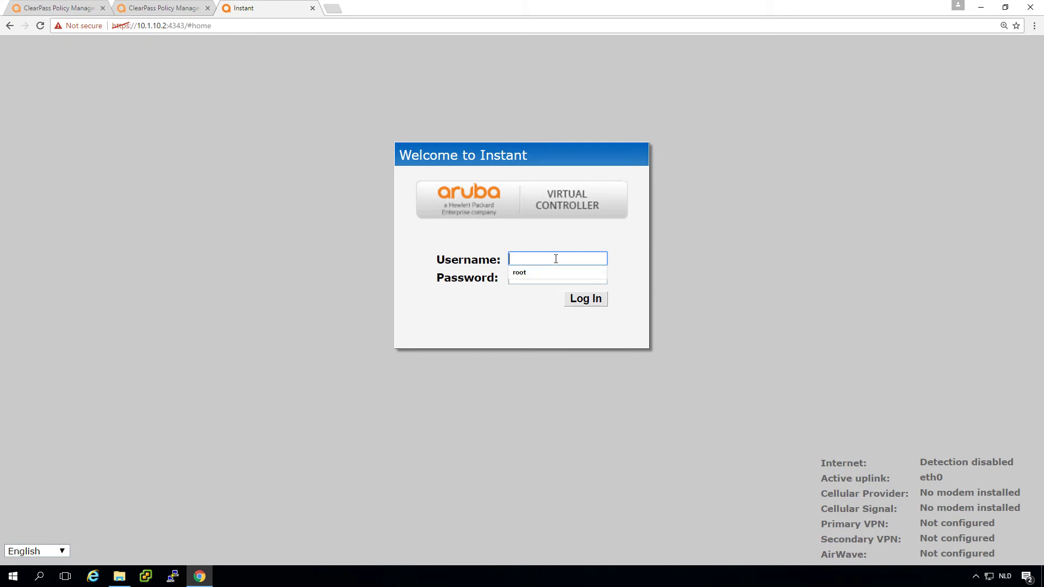
{"action": "type", "text": "user1"}
{"action": "key", "text": "Tab"}
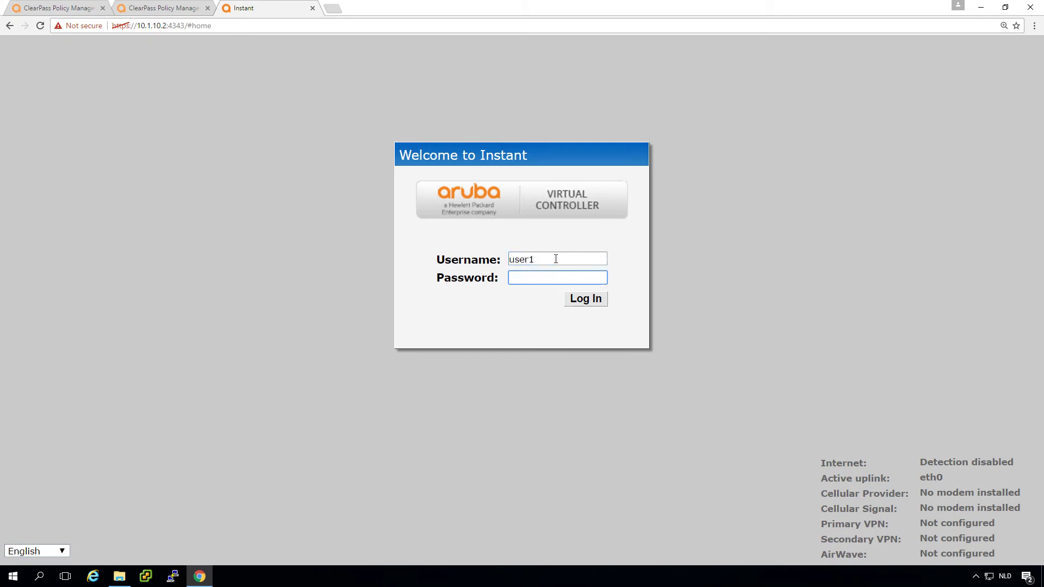
{"action": "type", "text": "aruba123"}
{"action": "key", "text": "Return"}
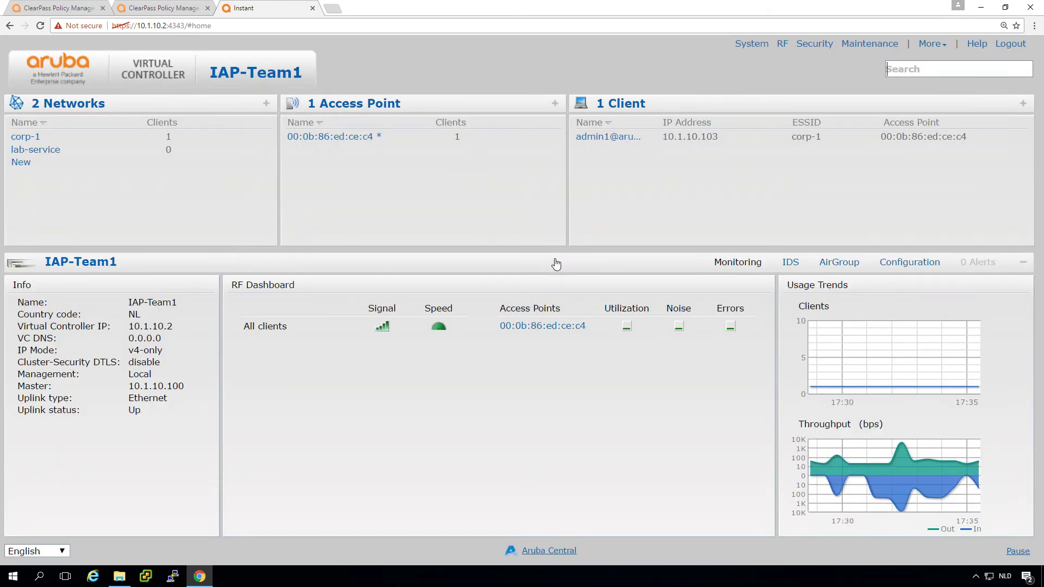
- From ws_ArubaInstant_admin's Enforcement settings, start adding a new enforcement policy
{"action": "left_click", "coordinate": [166, 9]}
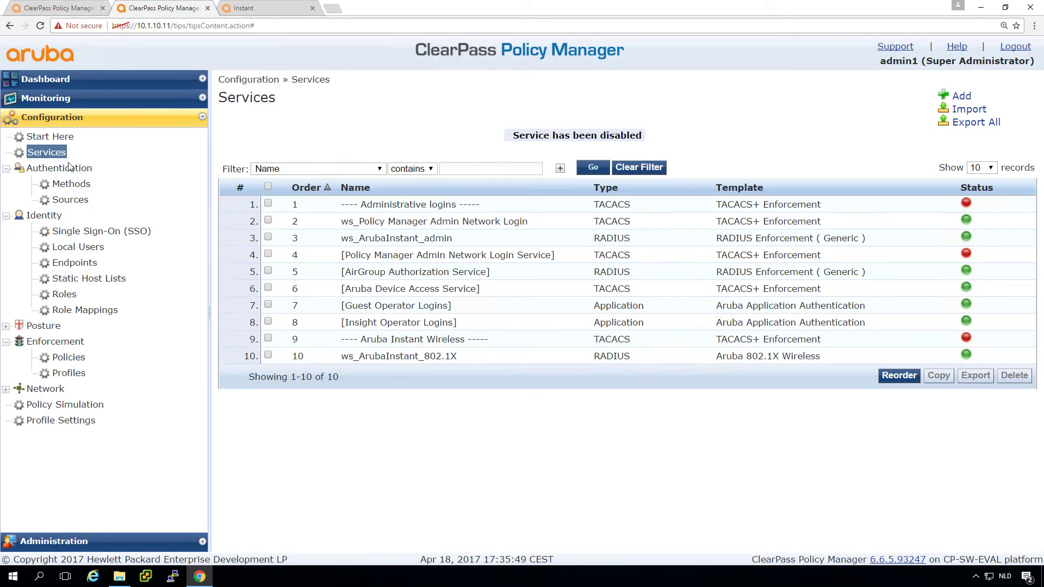
{"action": "left_click", "coordinate": [49, 154]}
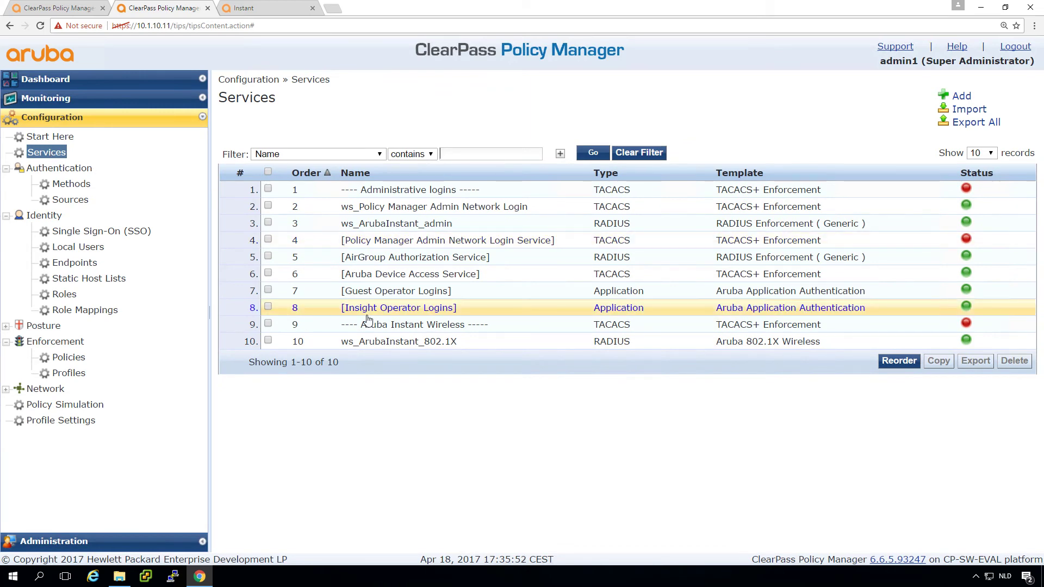
{"action": "left_click", "coordinate": [404, 225]}
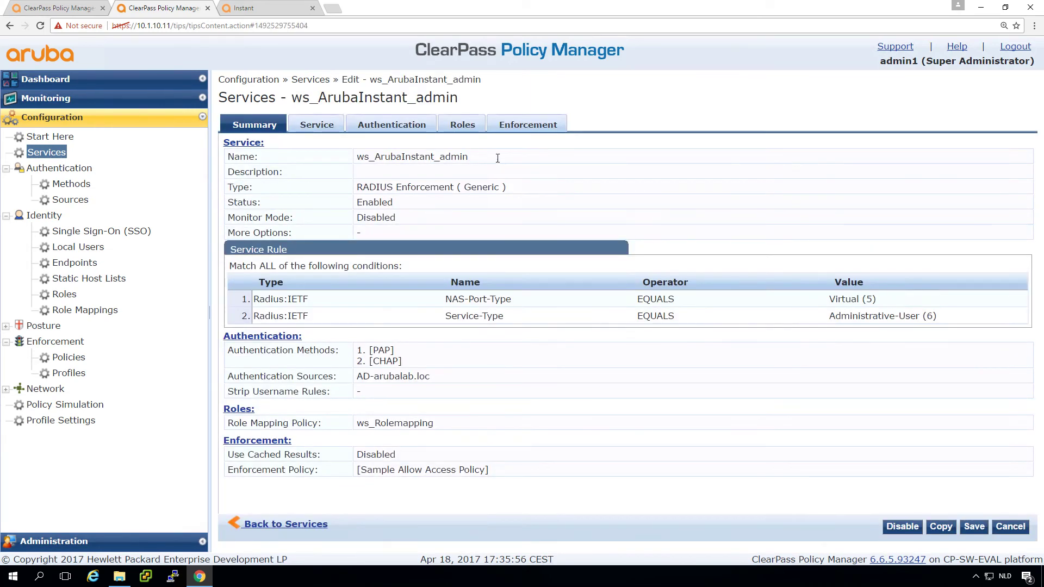
{"action": "left_click", "coordinate": [523, 126]}
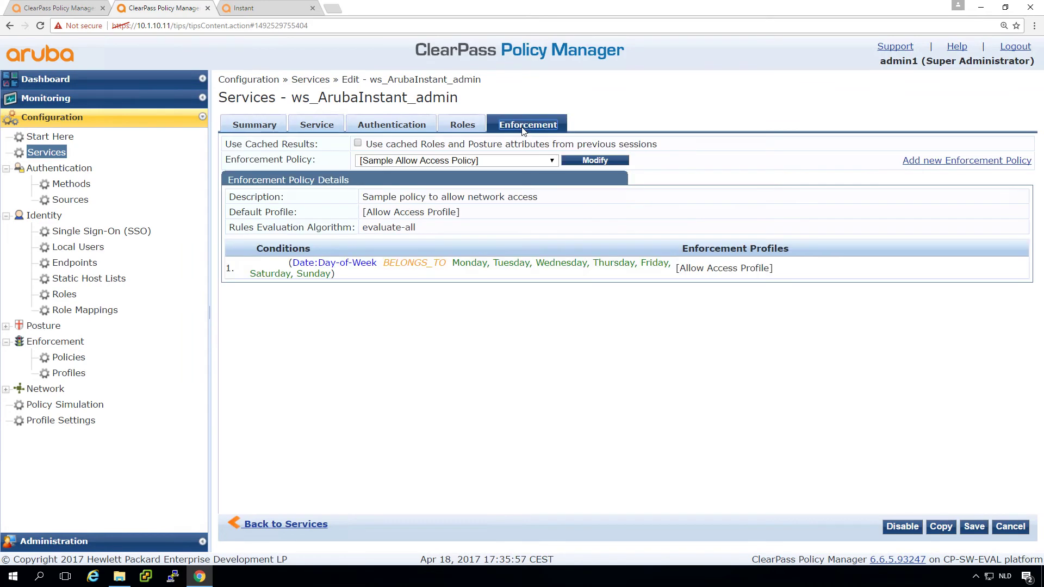
{"action": "left_click", "coordinate": [511, 162]}
{"action": "left_click", "coordinate": [511, 162]}
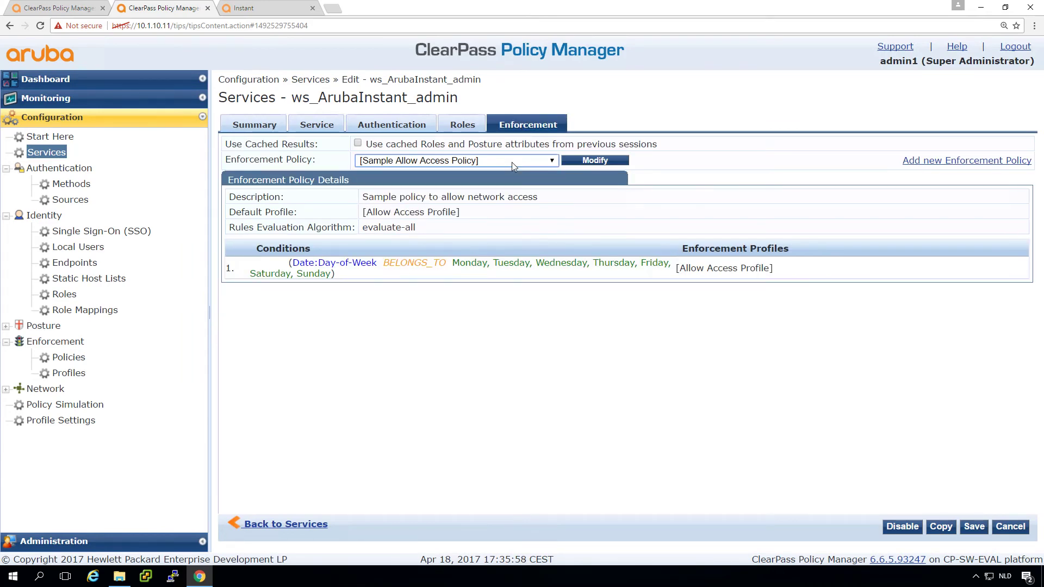
{"action": "left_click", "coordinate": [936, 160]}
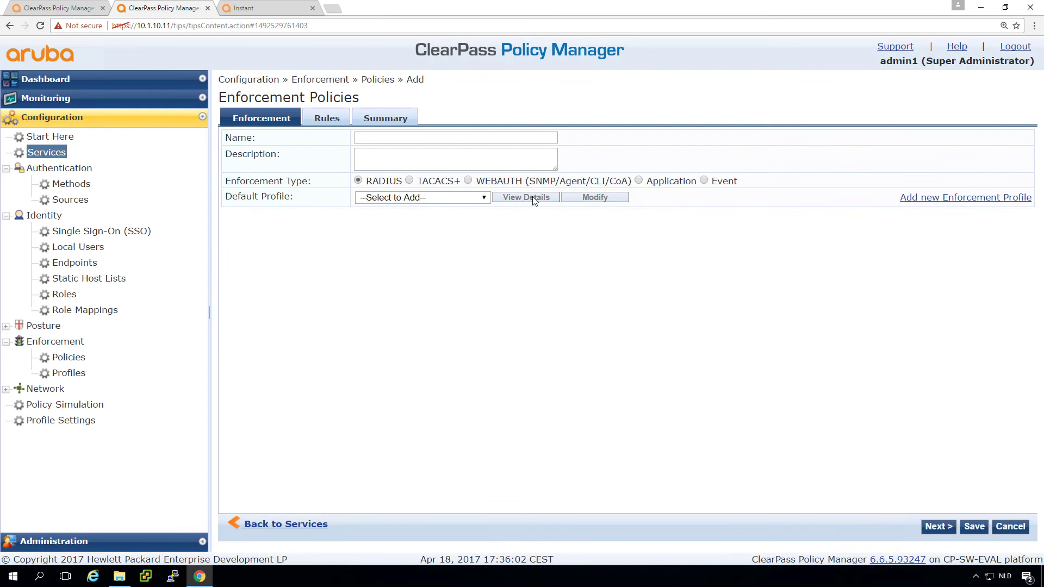
- Name the RADIUS policy ws_Instant_admin_enforcment and set [Deny Access Profile] as its default profile
{"action": "left_click", "coordinate": [462, 139]}
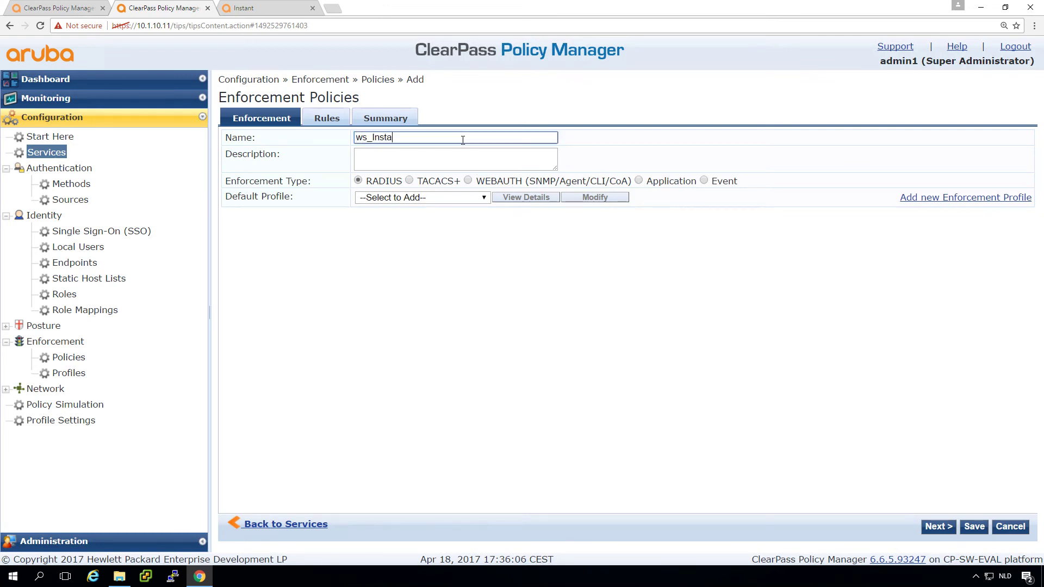
{"action": "type", "text": "ws_Instant_admin_enforcment"}
{"action": "left_click", "coordinate": [438, 201]}
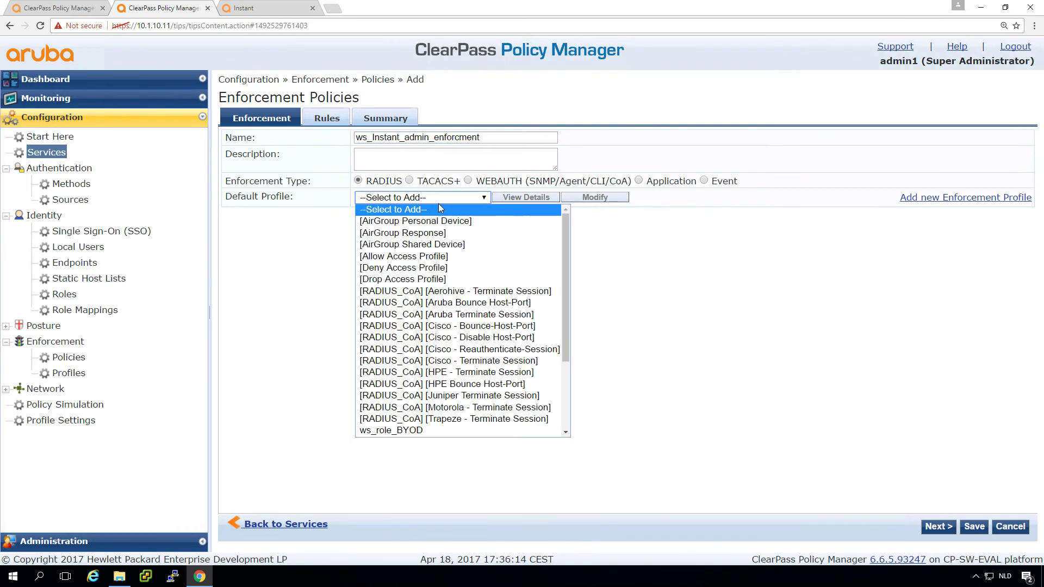
{"action": "left_click", "coordinate": [419, 268]}
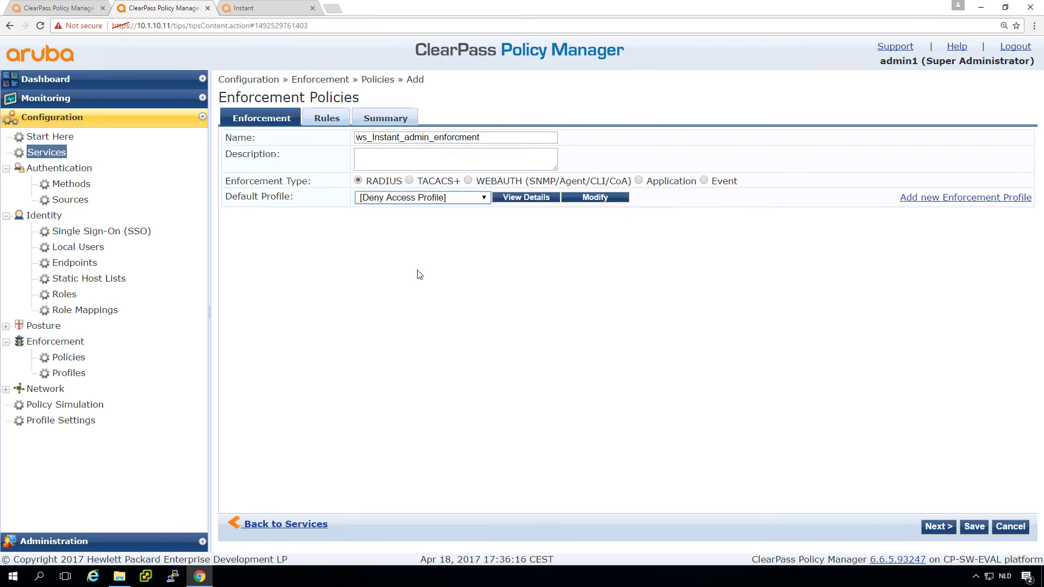
- Add a rule with the condition Tips:Role EQUALS ws_admin
{"action": "left_click", "coordinate": [937, 526]}
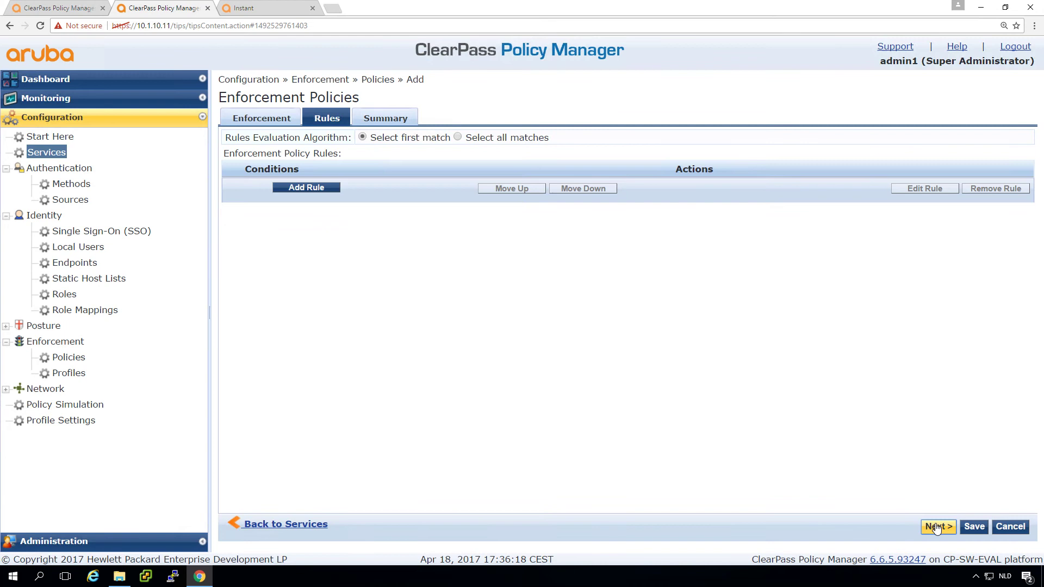
{"action": "left_click", "coordinate": [295, 187]}
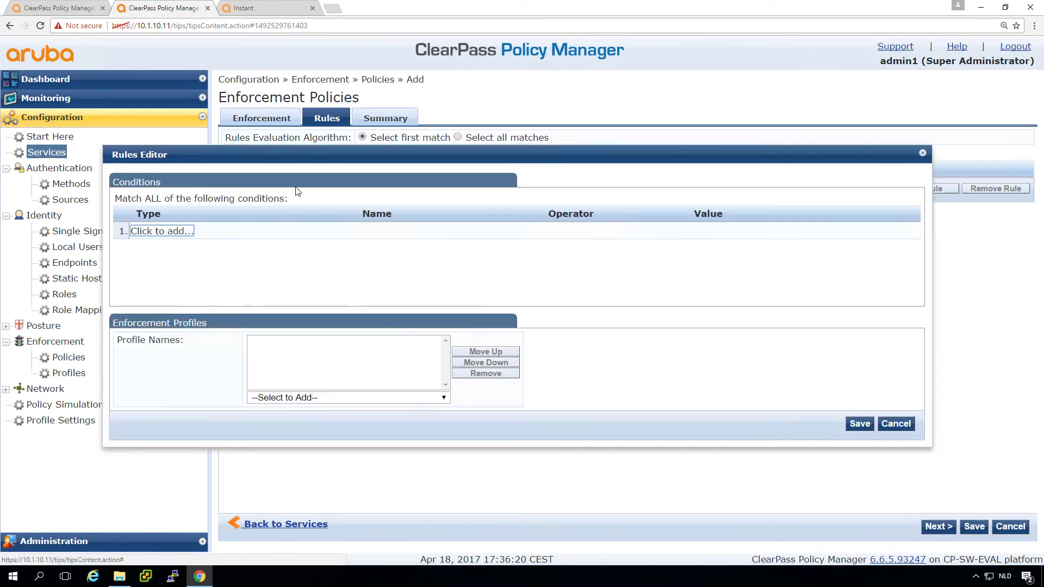
{"action": "left_click", "coordinate": [158, 235]}
{"action": "type", "text": "Tips"}
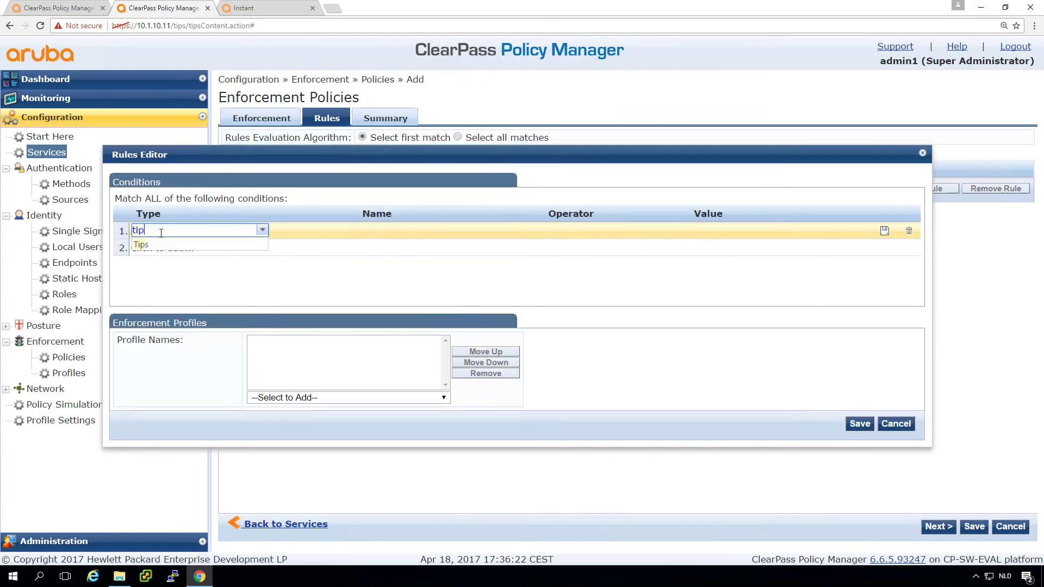
{"action": "key", "text": "Return"}
{"action": "type", "text": "role"}
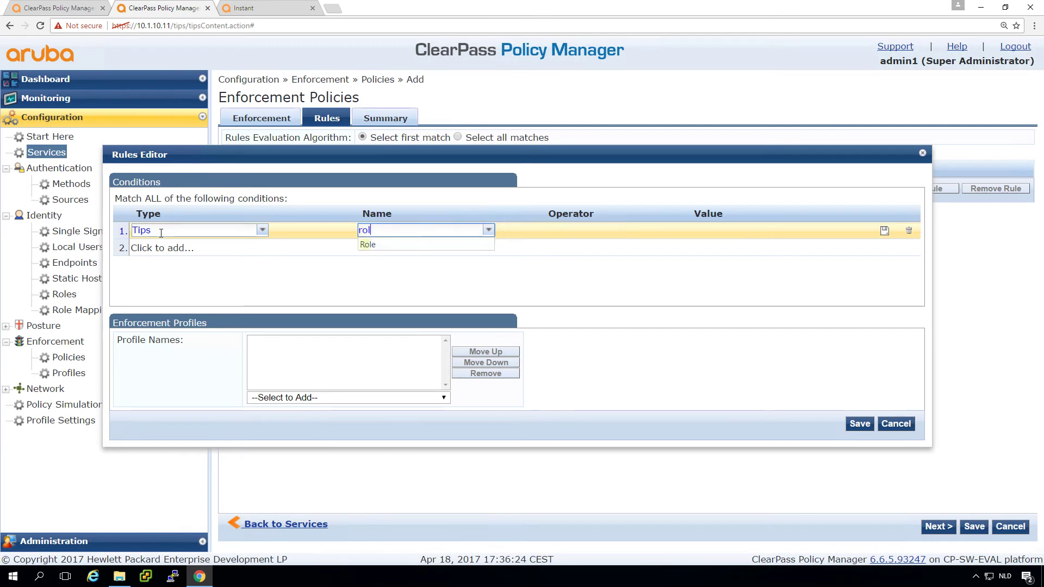
{"action": "key", "text": "Return"}
{"action": "type", "text": "e"}
{"action": "key", "text": "Return"}
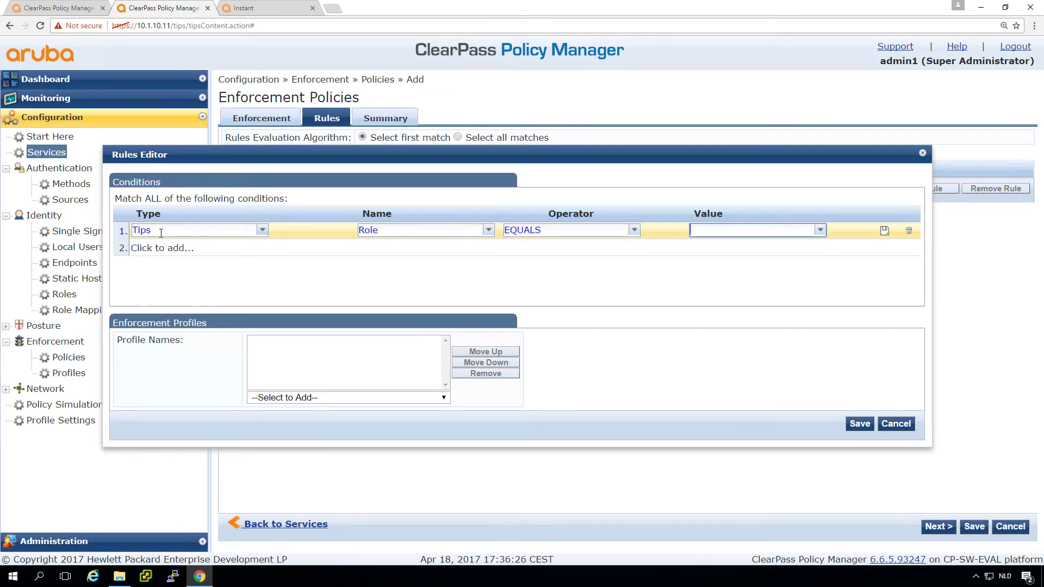
{"action": "type", "text": "admin"}
{"action": "key", "text": "Return"}
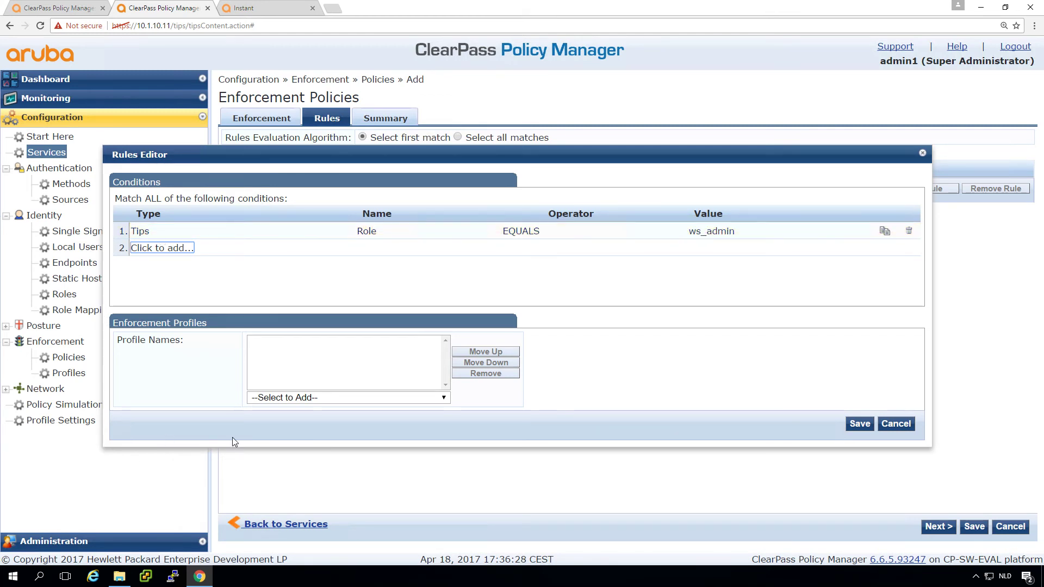
- Give the rule [Allow Access Profile], then save the rule and the policy
{"action": "left_click", "coordinate": [305, 398]}
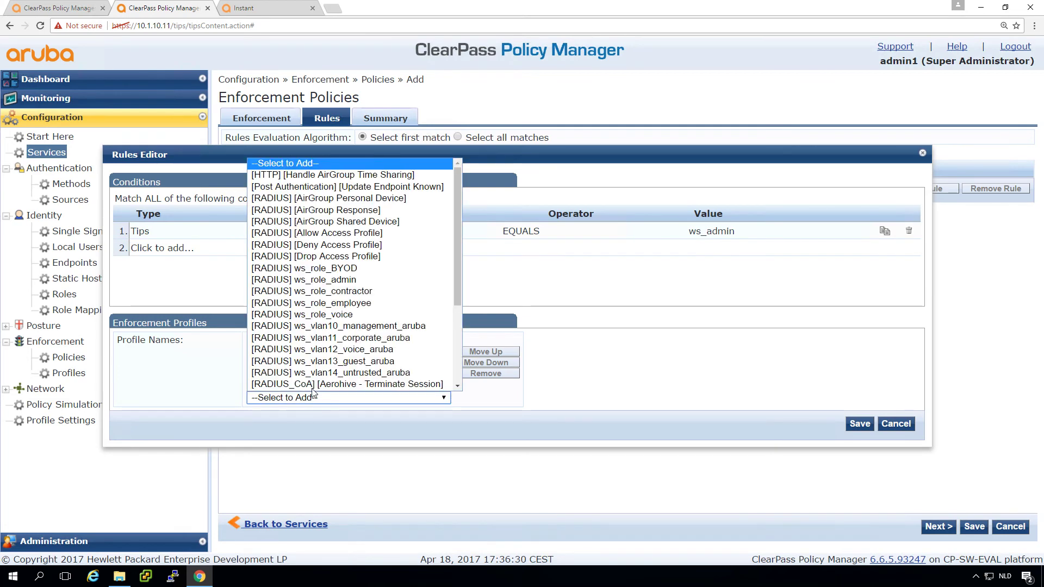
{"action": "left_click", "coordinate": [314, 234]}
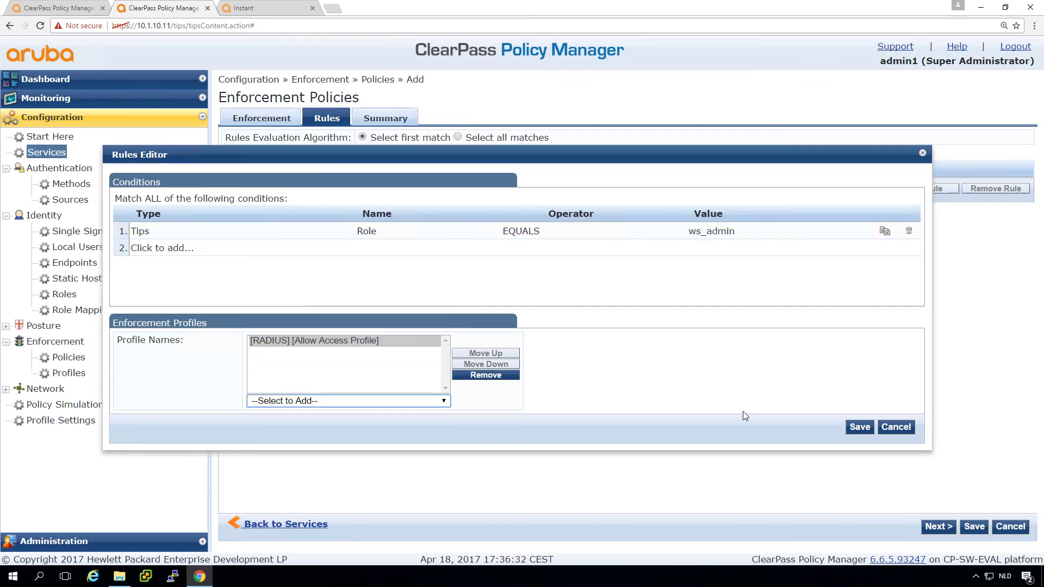
{"action": "left_click", "coordinate": [869, 426]}
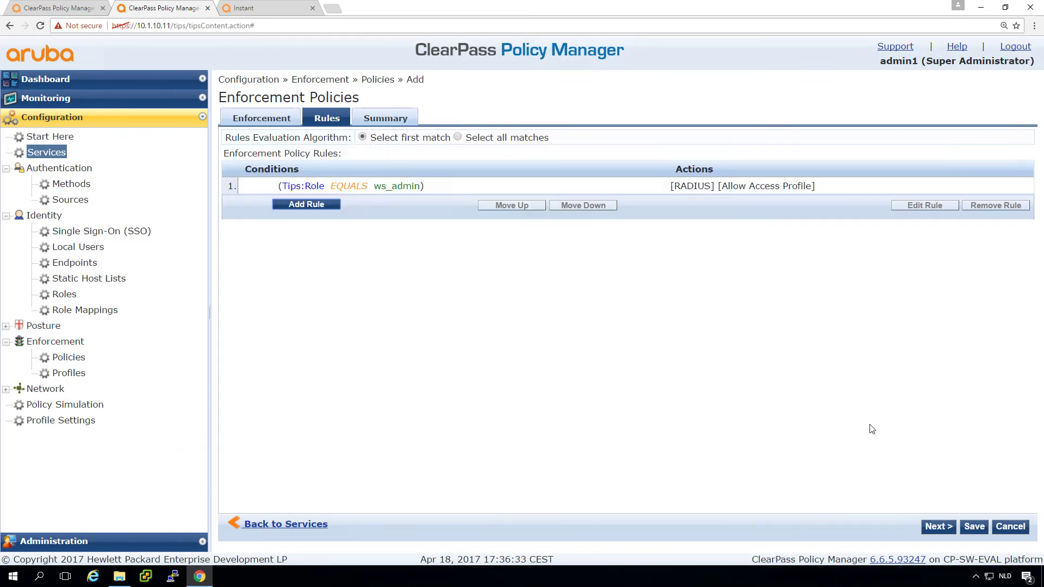
{"action": "left_click", "coordinate": [972, 523]}
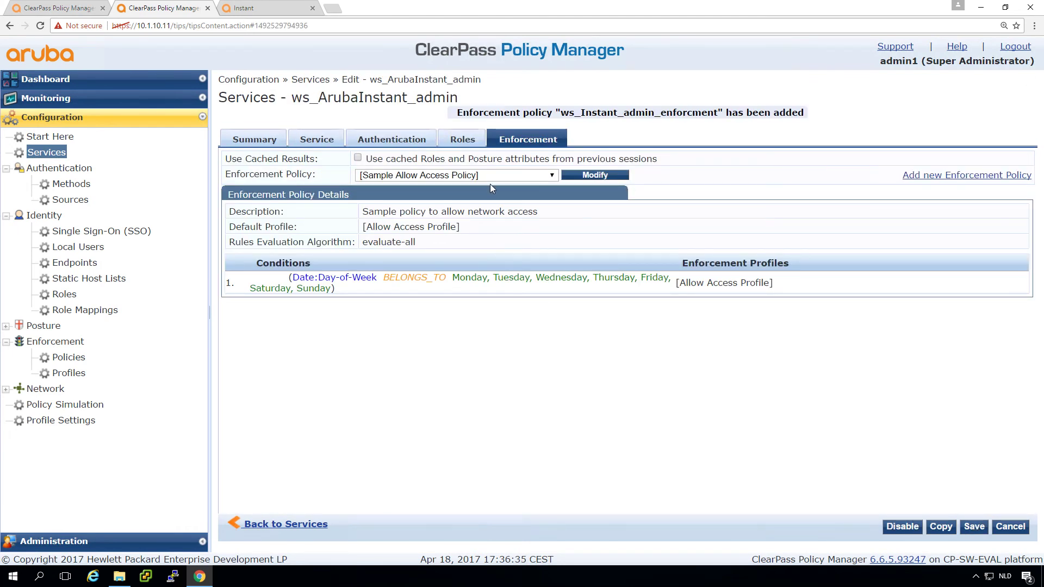
- Assign the policy to the service, rename it ws_Instant_admin_enforcement, and save both
{"action": "left_click", "coordinate": [486, 177]}
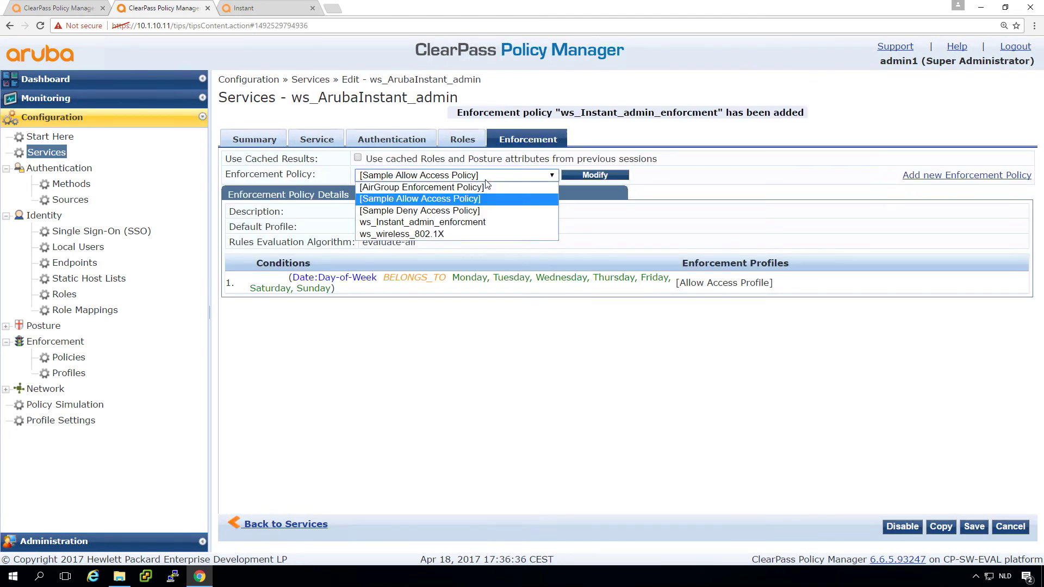
{"action": "left_click", "coordinate": [461, 222]}
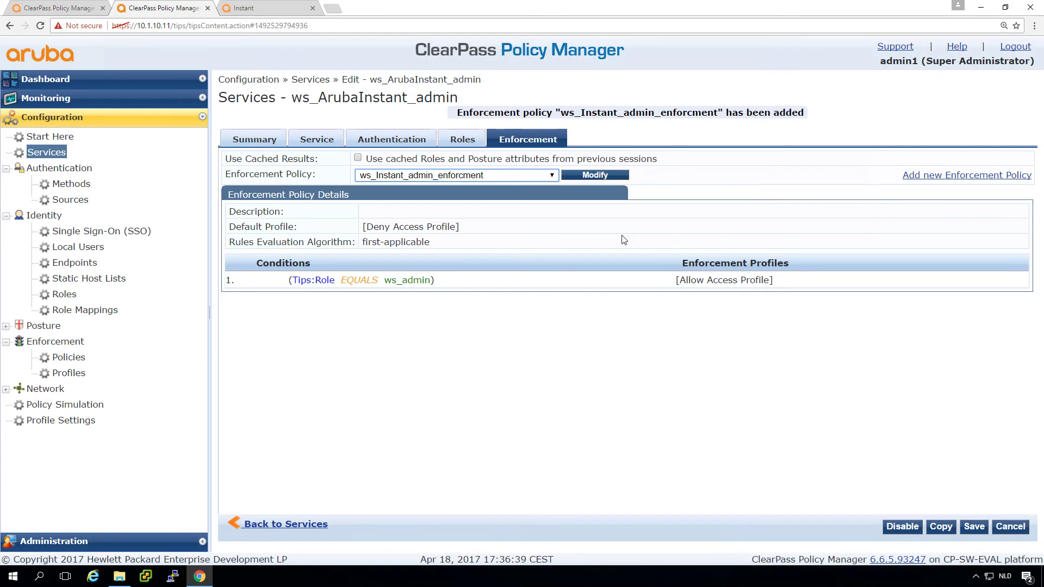
{"action": "left_click", "coordinate": [591, 177]}
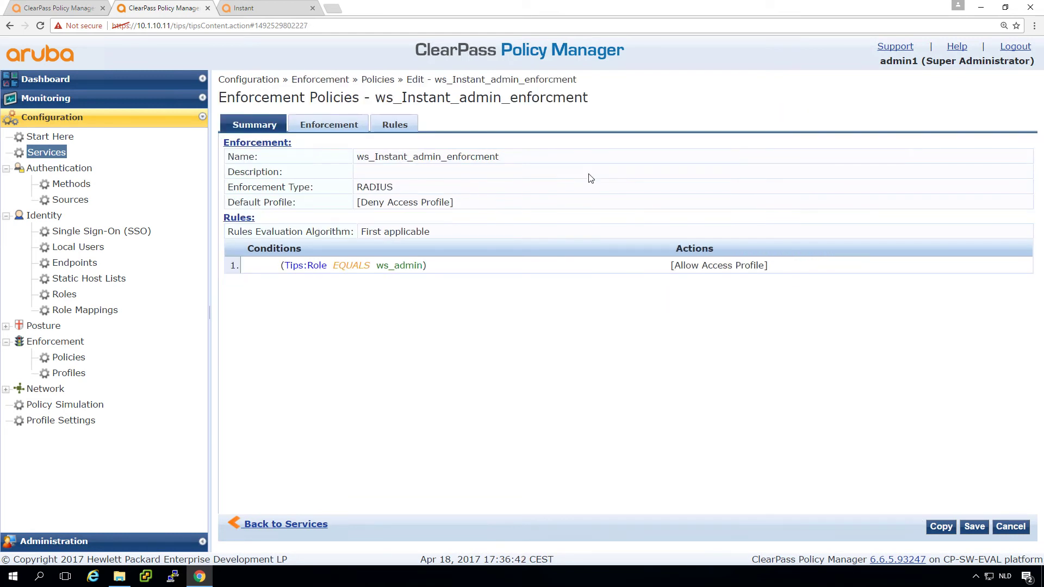
{"action": "left_click", "coordinate": [332, 125]}
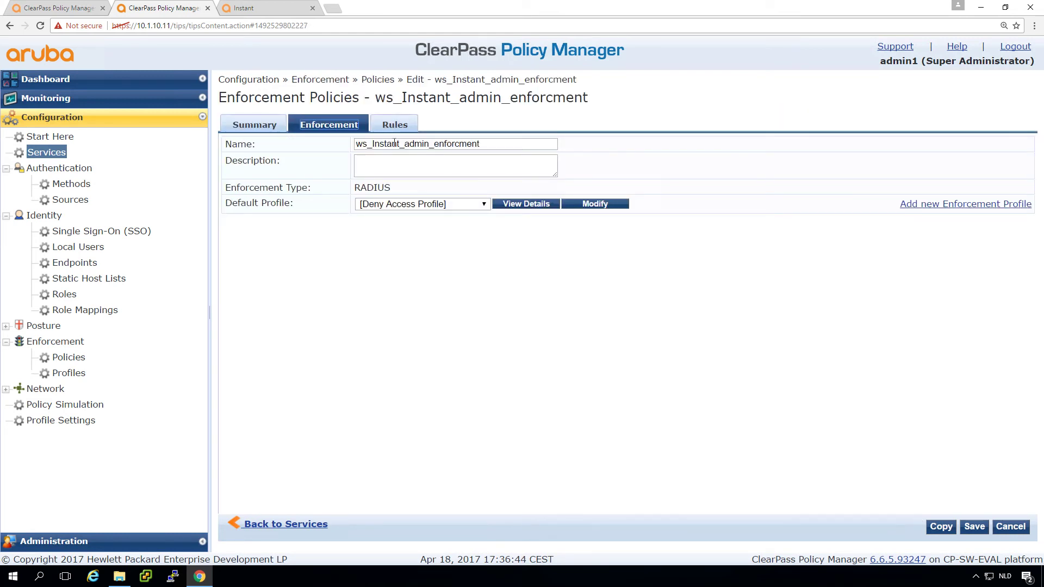
{"action": "left_click", "coordinate": [460, 144]}
{"action": "type", "text": "e"}
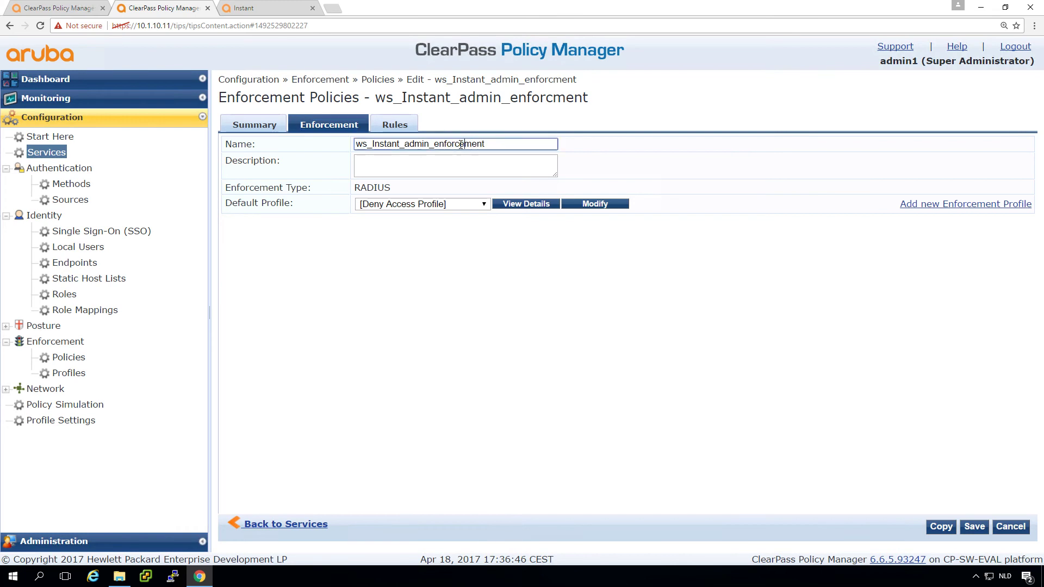
{"action": "left_click", "coordinate": [565, 294]}
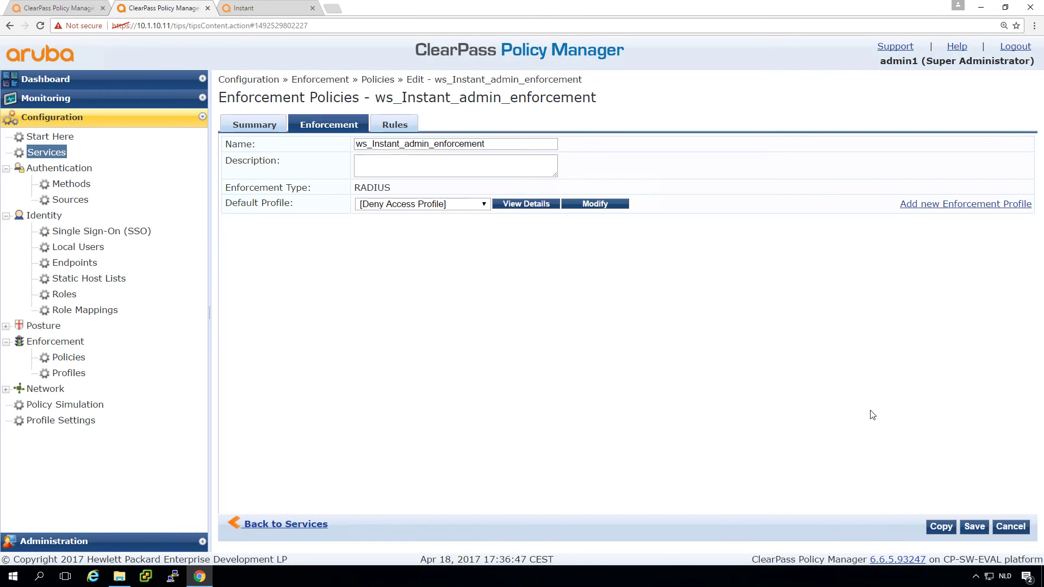
{"action": "left_click", "coordinate": [973, 527]}
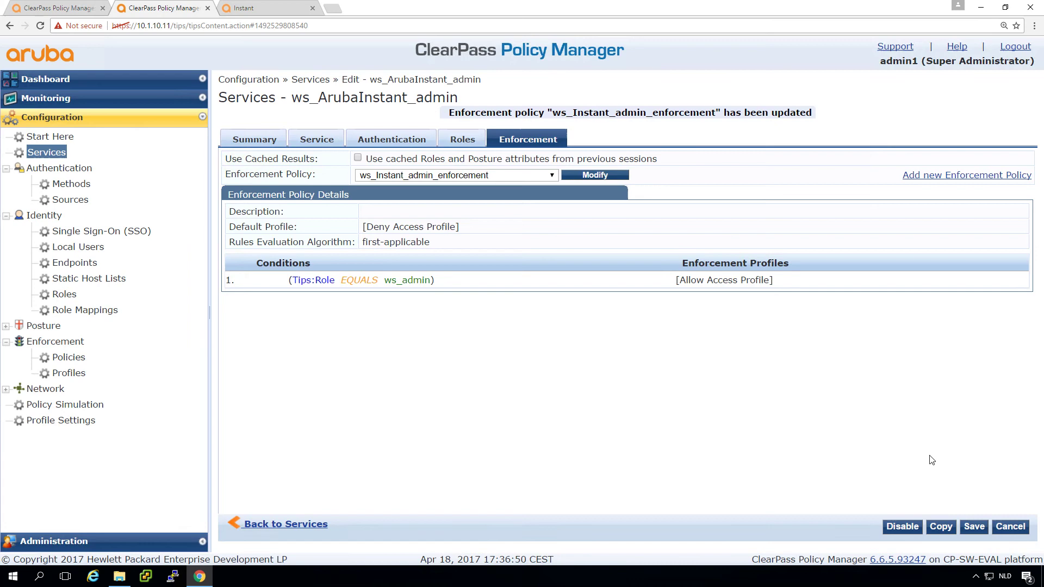
{"action": "left_click", "coordinate": [973, 527]}
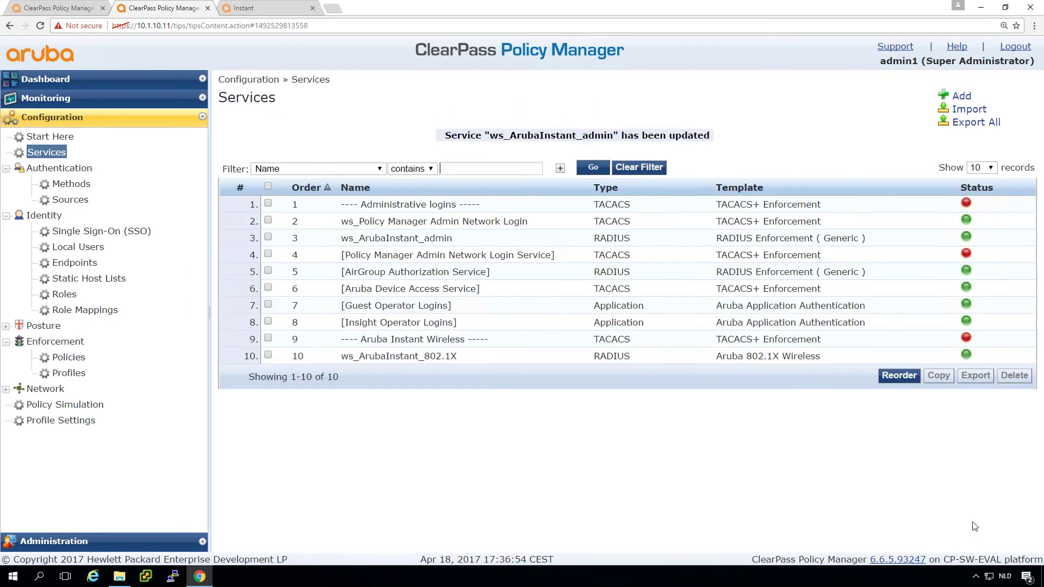
- Log out of the Instant controller and sign in as admin1 with its password, which fails
{"action": "left_click", "coordinate": [281, 11]}
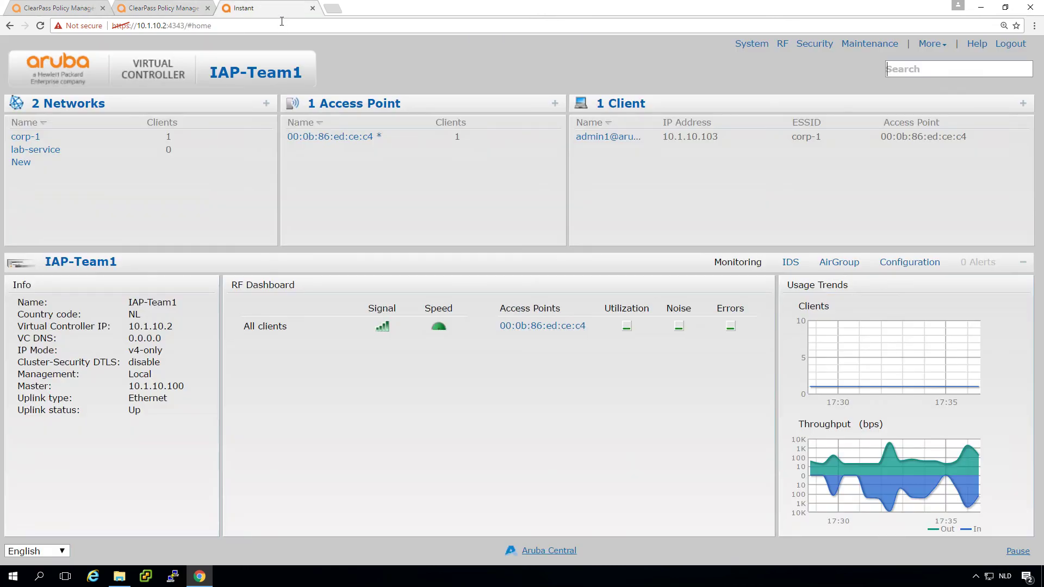
{"action": "left_click", "coordinate": [1009, 45]}
{"action": "left_click", "coordinate": [573, 257]}
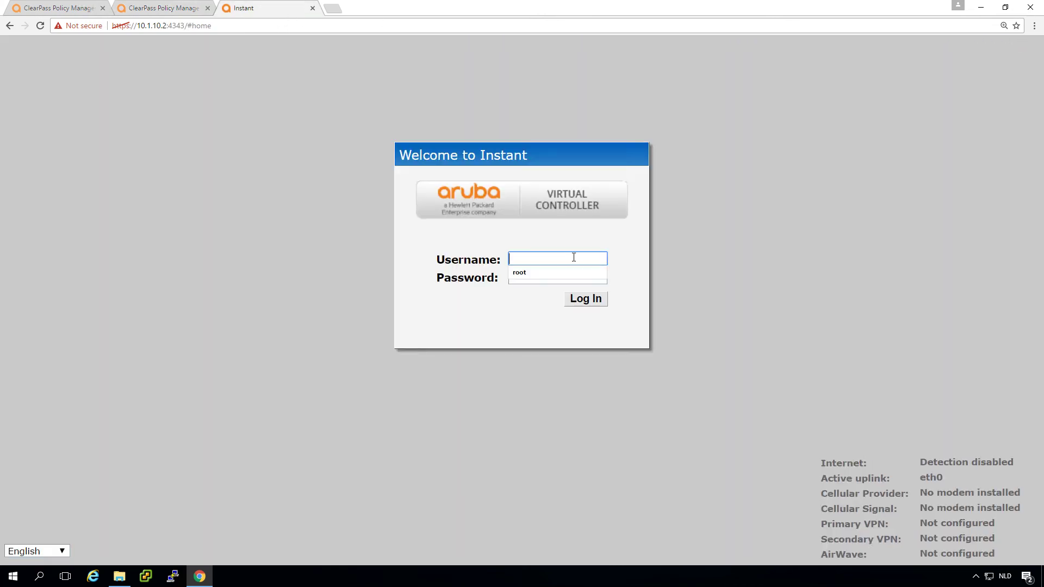
{"action": "type", "text": "admin1"}
{"action": "key", "text": "Tab"}
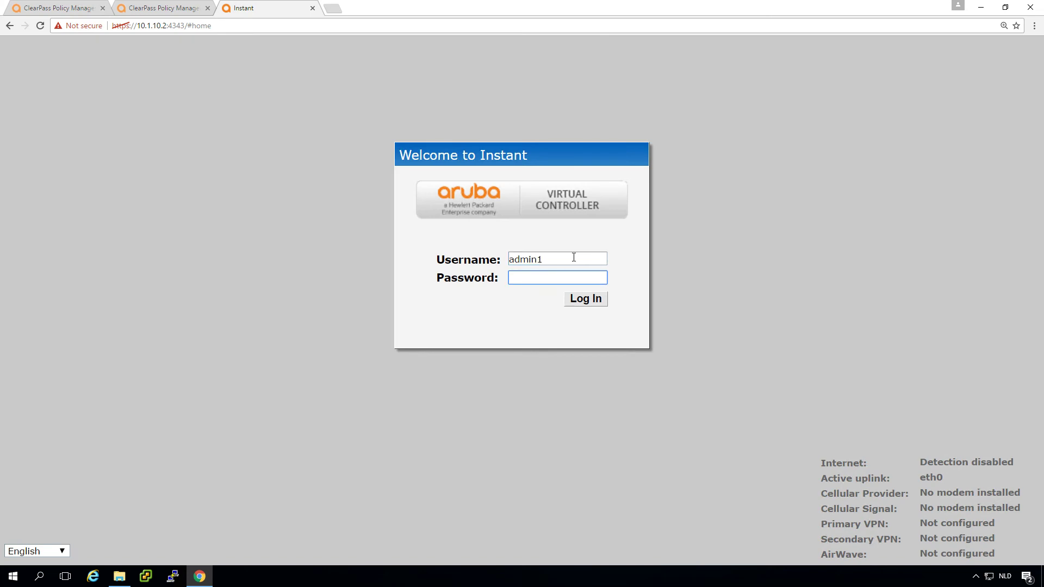
{"action": "type", "text": "*********"}
{"action": "key", "text": "Return"}
- Retry the admin1 sign-in with the password to reach the IAP-Team1 dashboard
{"action": "left_click", "coordinate": [538, 276]}
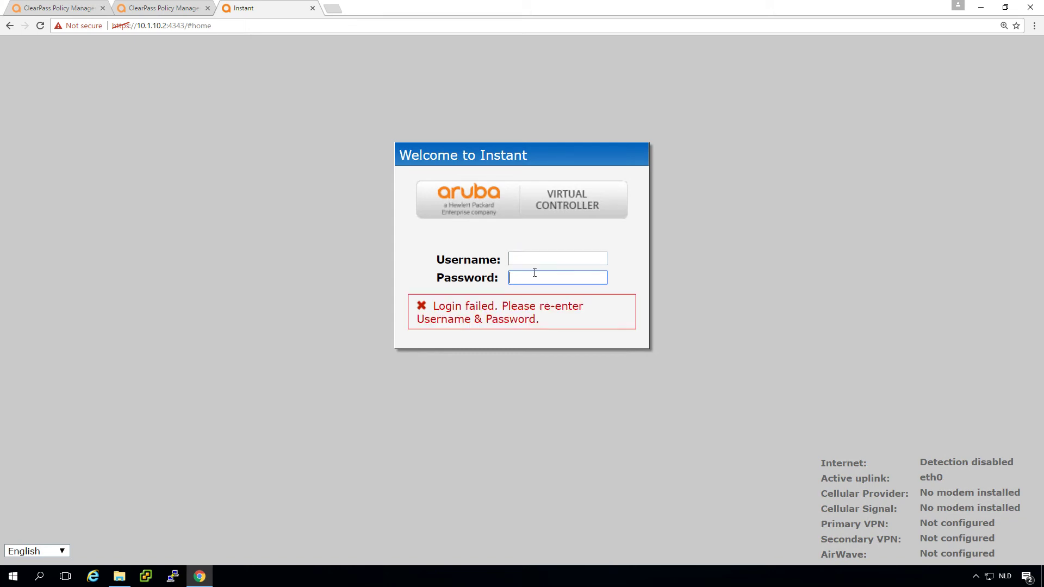
{"action": "left_click", "coordinate": [530, 259]}
{"action": "type", "text": "admin1"}
{"action": "key", "text": "Tab"}
{"action": "type", "text": "********"}
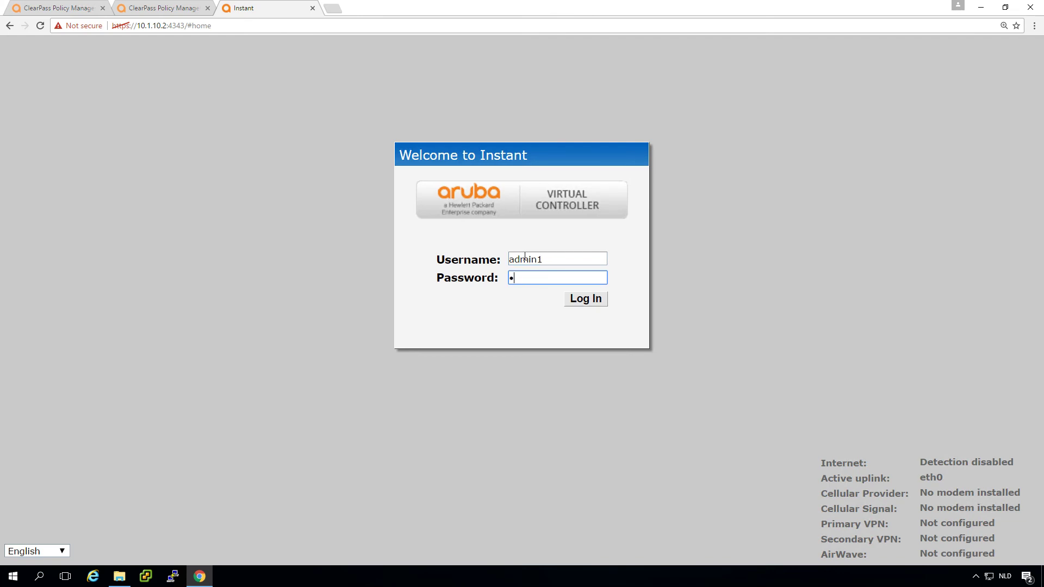
{"action": "key", "text": "Return"}
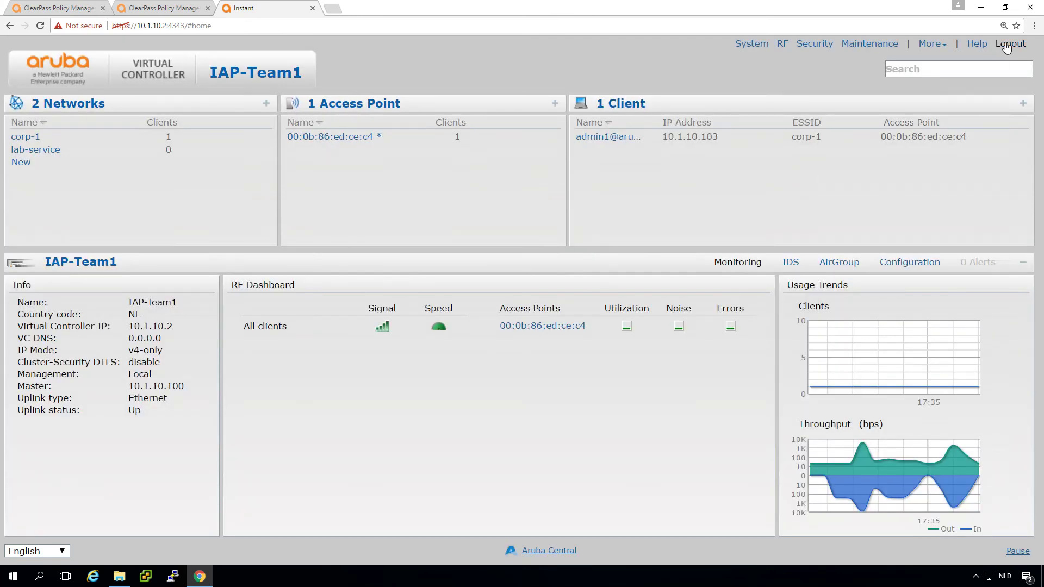
- Log out of Instant and attempt a sign-in as user1, which is rejected
{"action": "left_click", "coordinate": [1007, 43]}
{"action": "left_click", "coordinate": [552, 257]}
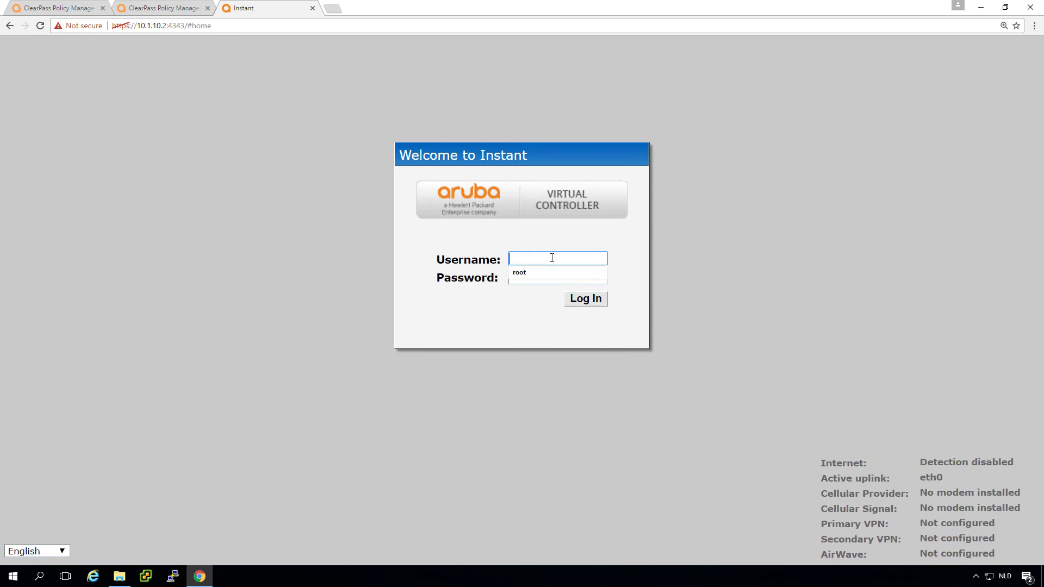
{"action": "type", "text": "user"}
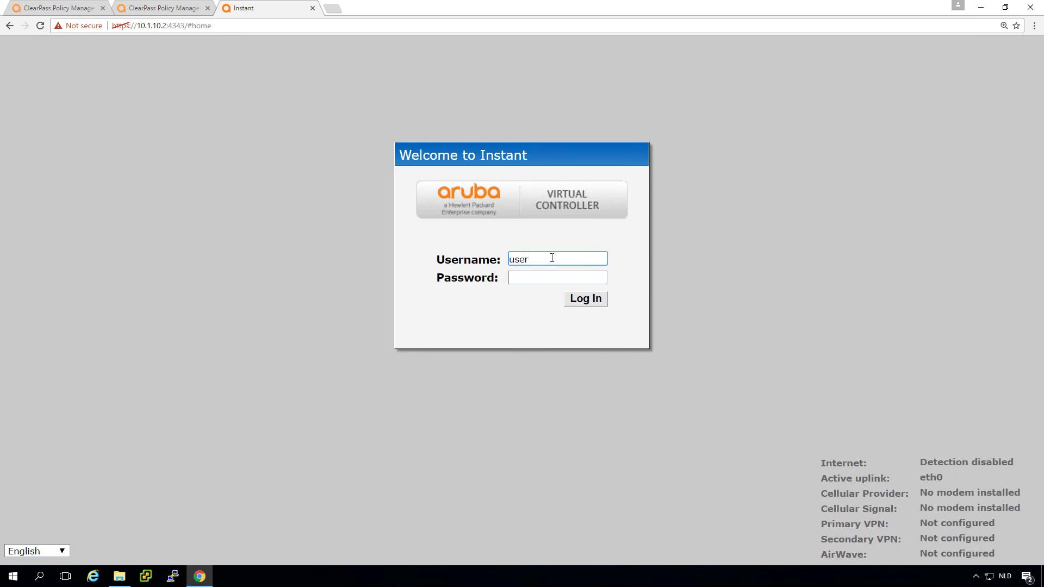
{"action": "type", "text": "1"}
{"action": "key", "text": "Tab"}
{"action": "type", "text": "•••••••••••"}
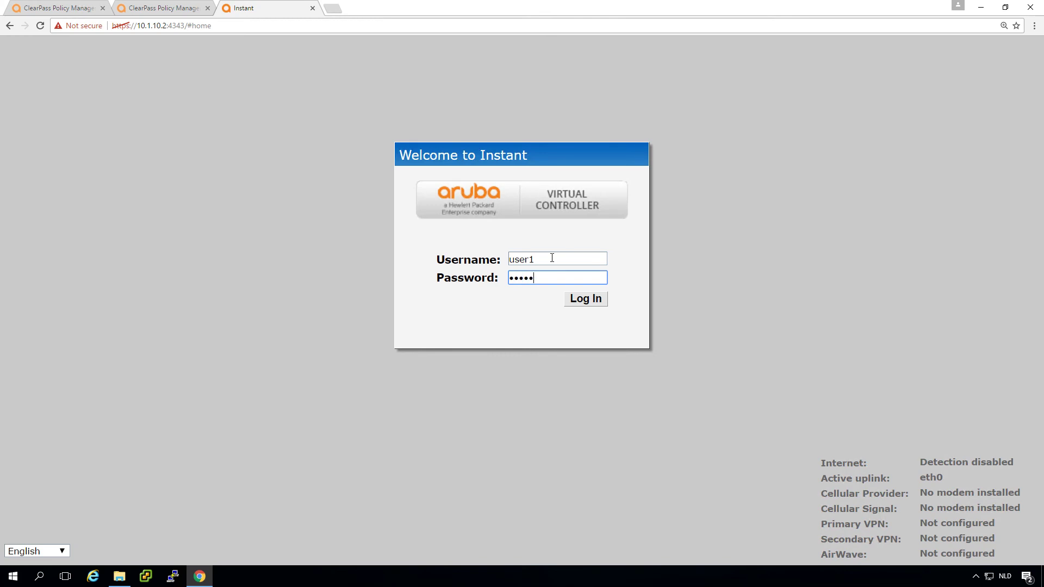
{"action": "left_click", "coordinate": [586, 303]}
- Submit a sign-in as the helpdesk1 account with its password
{"action": "left_click", "coordinate": [535, 261]}
{"action": "type", "text": "helpd"}
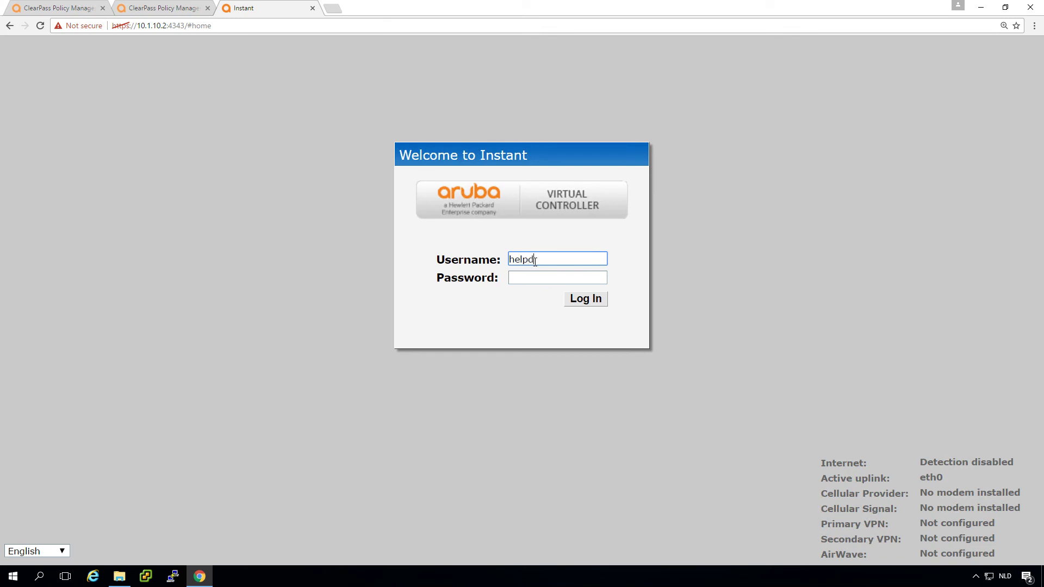
{"action": "type", "text": "esk1"}
{"action": "key", "text": "Tab"}
{"action": "type", "text": "*******"}
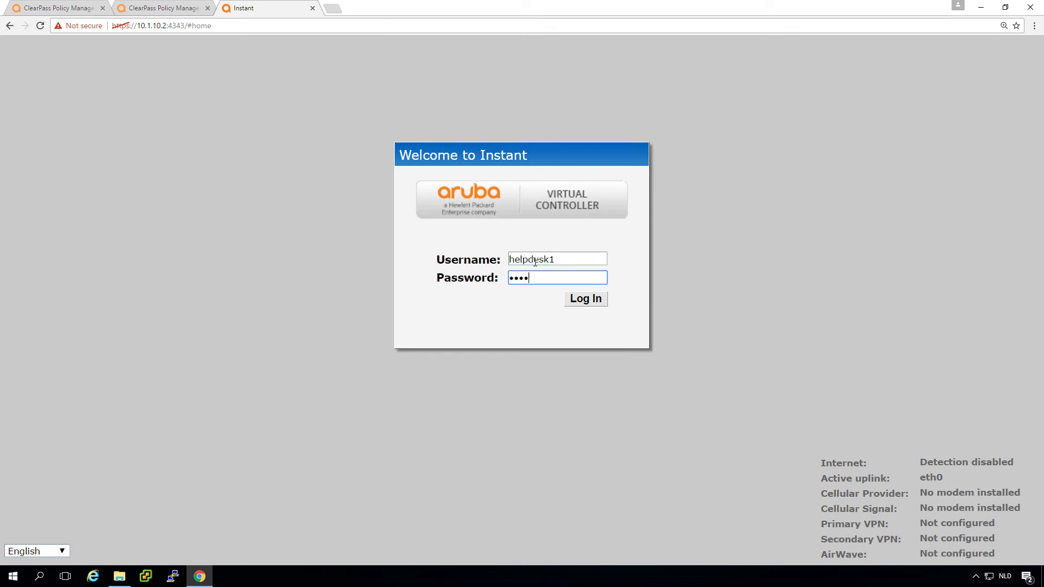
{"action": "type", "text": "****"}
{"action": "left_click", "coordinate": [591, 302]}
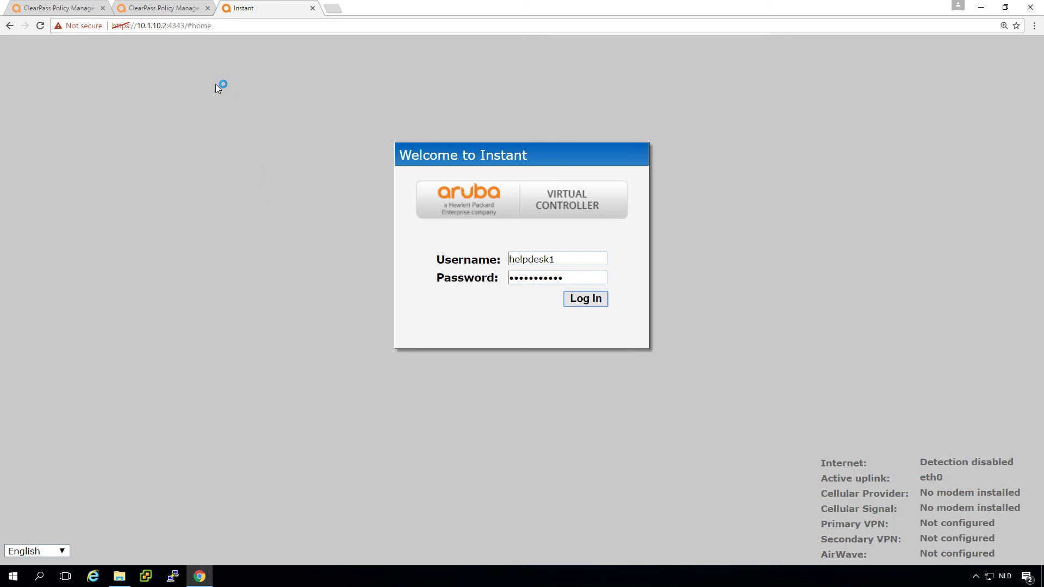
- Open Monitoring > Access Tracker in ClearPass Policy Manager
{"action": "left_click", "coordinate": [165, 8]}
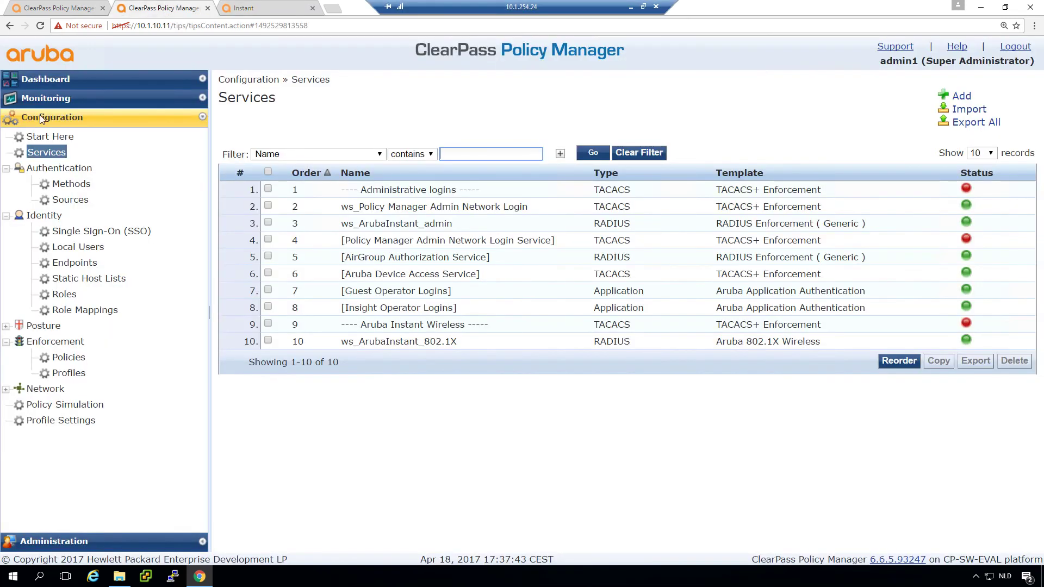
{"action": "left_click", "coordinate": [46, 99]}
{"action": "left_click", "coordinate": [72, 136]}
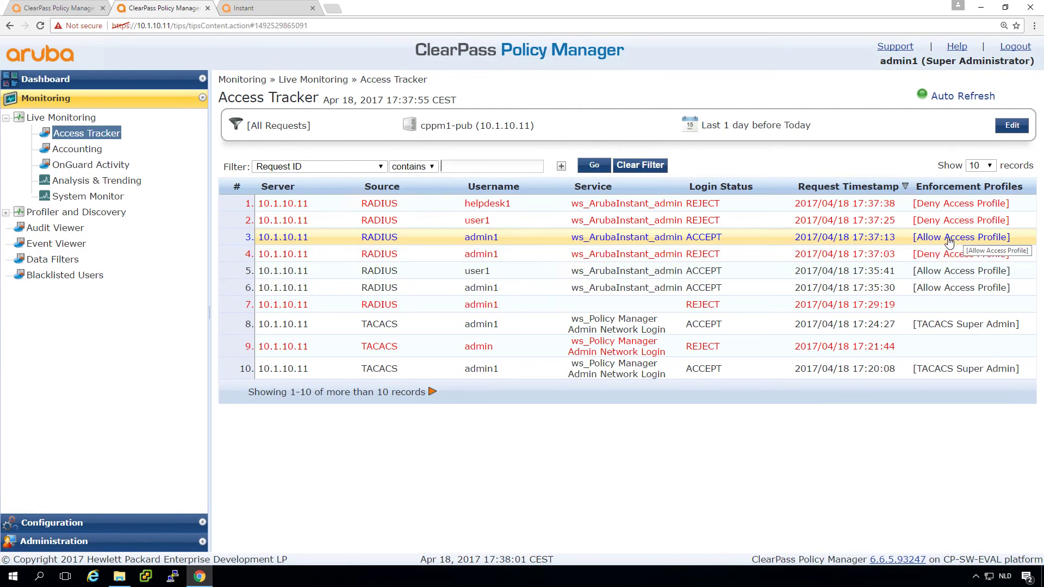
- Review the Alerts for two rejected requests, ending on the user's error 206 policy denial
{"action": "left_click", "coordinate": [945, 259]}
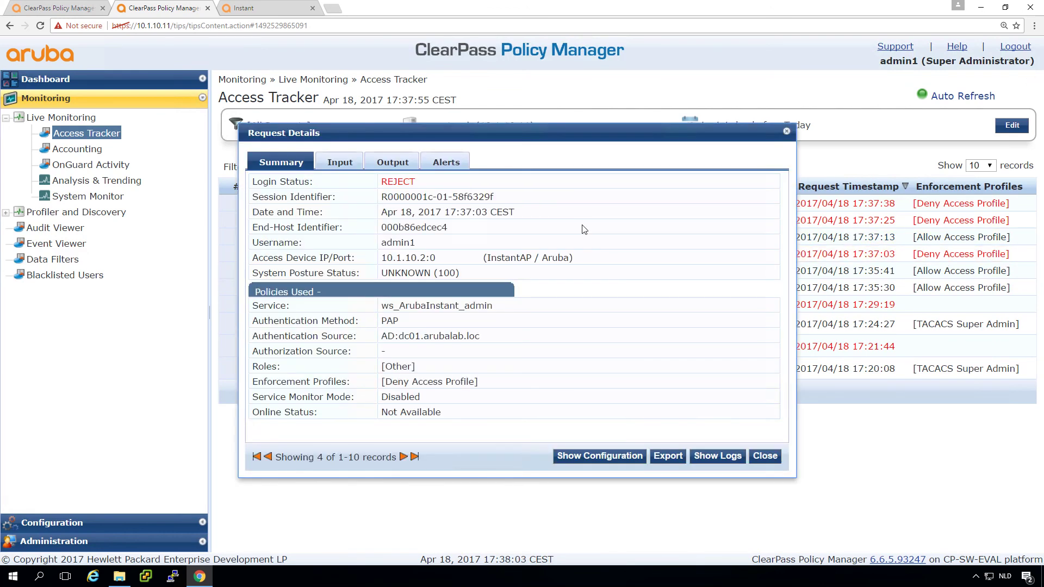
{"action": "left_click", "coordinate": [453, 165]}
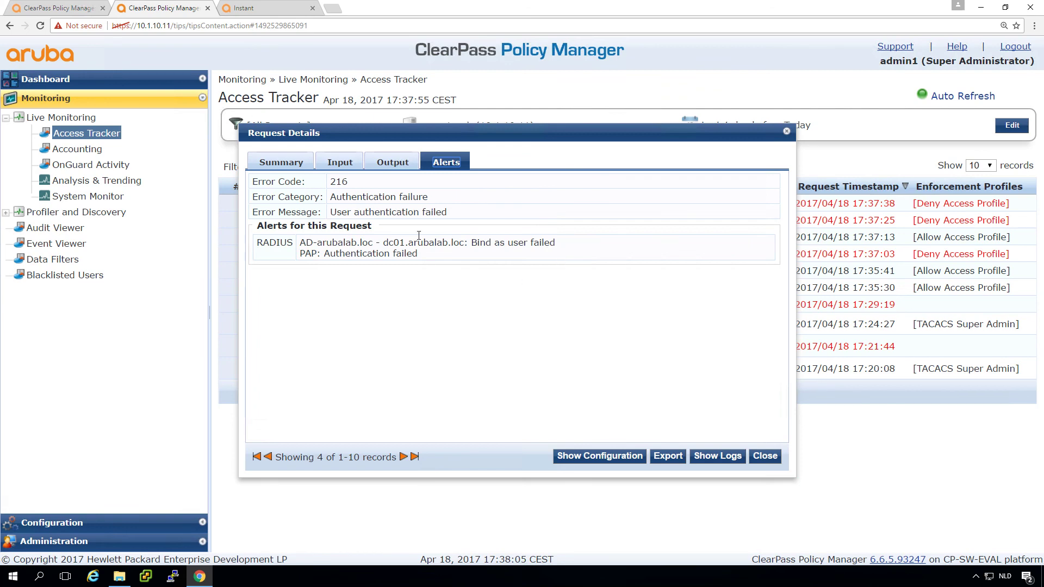
{"action": "left_click", "coordinate": [766, 456]}
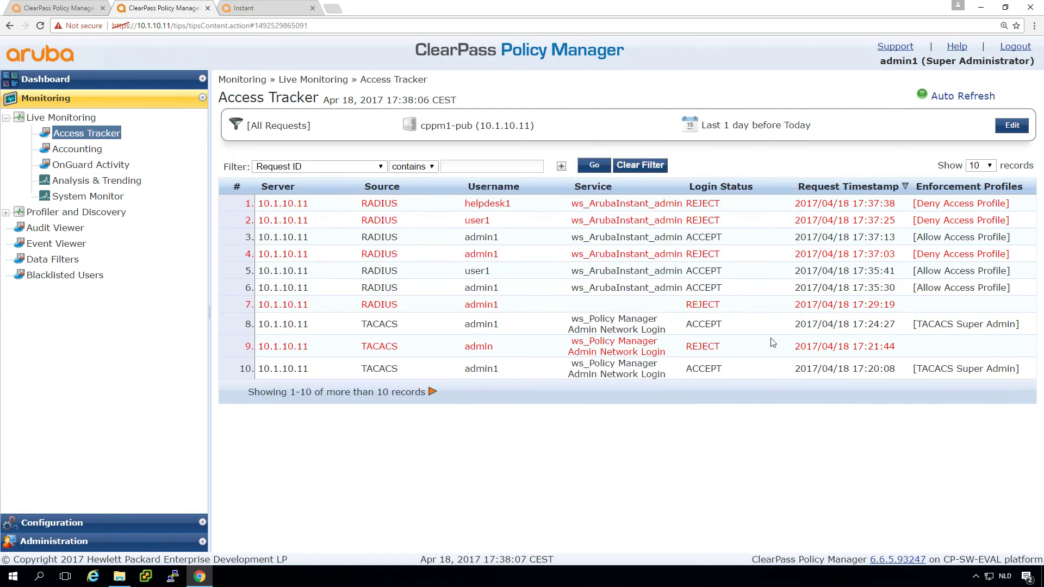
{"action": "left_click", "coordinate": [688, 224]}
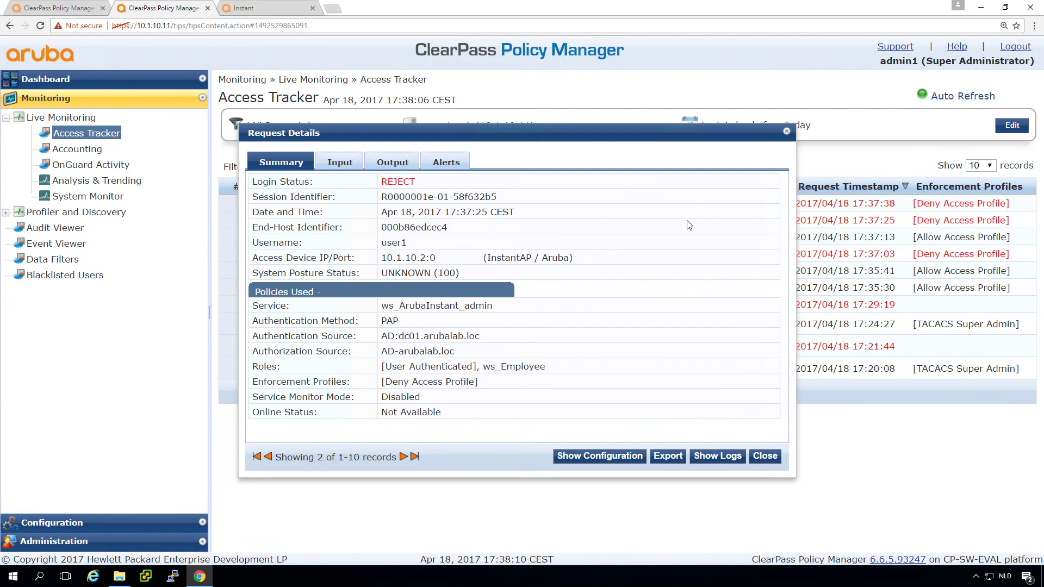
{"action": "left_click", "coordinate": [449, 164]}
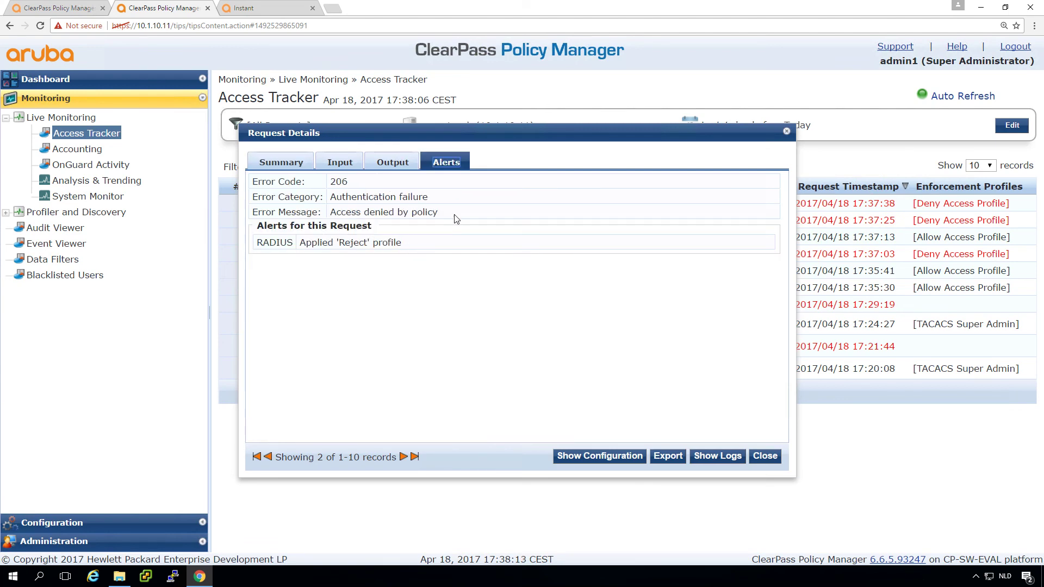
{"action": "left_click", "coordinate": [765, 456]}
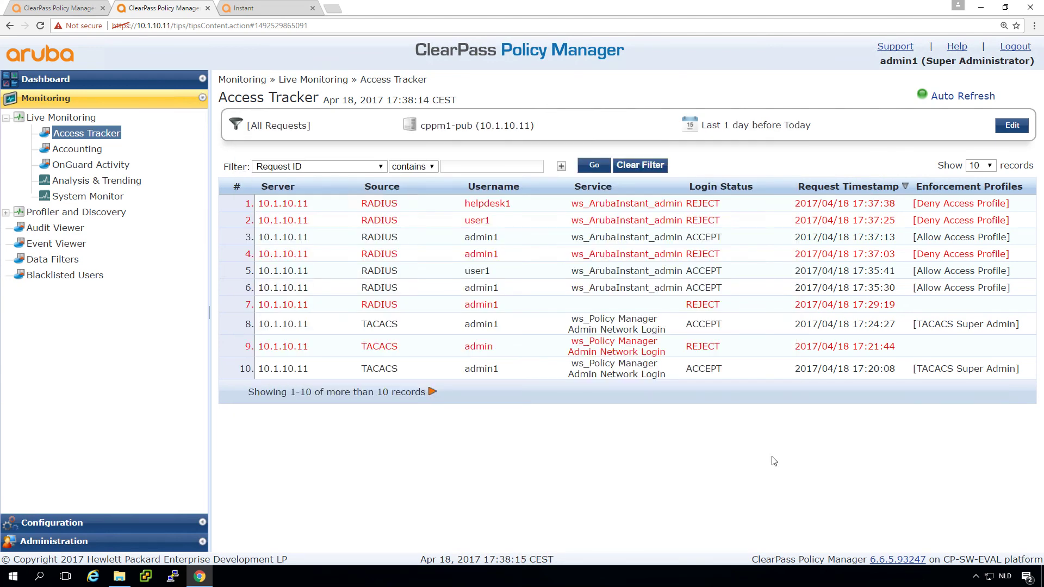